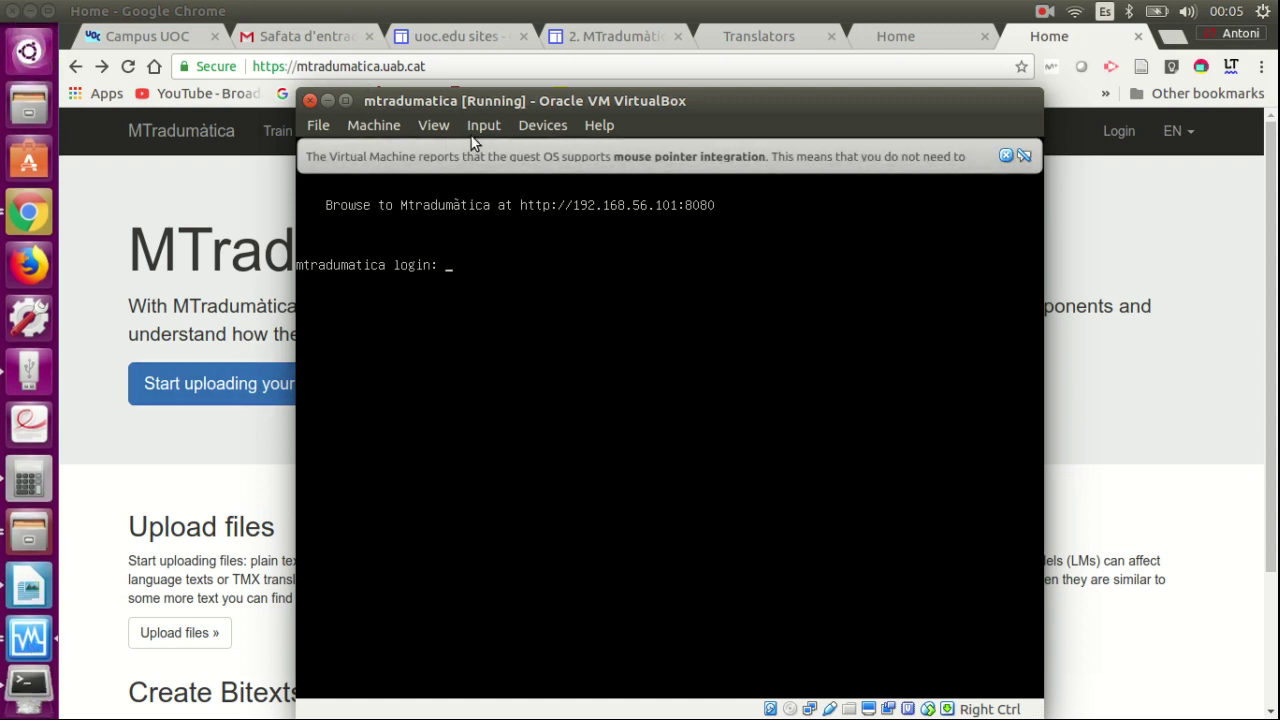
- Switch to Chrome and view the online mtradumatica.uab.cat home page and the local installation's home page at 192.168.56.101:8080
{"action": "left_click", "coordinate": [469, 66]}
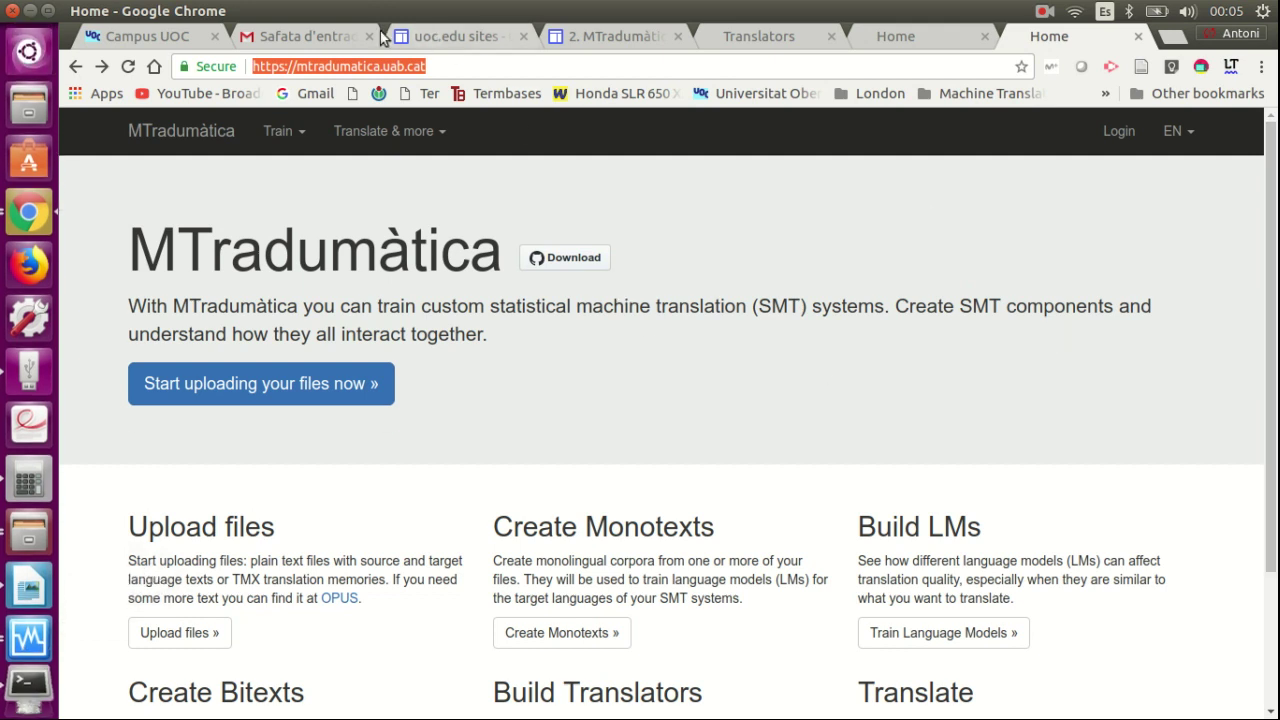
{"action": "left_click", "coordinate": [441, 63]}
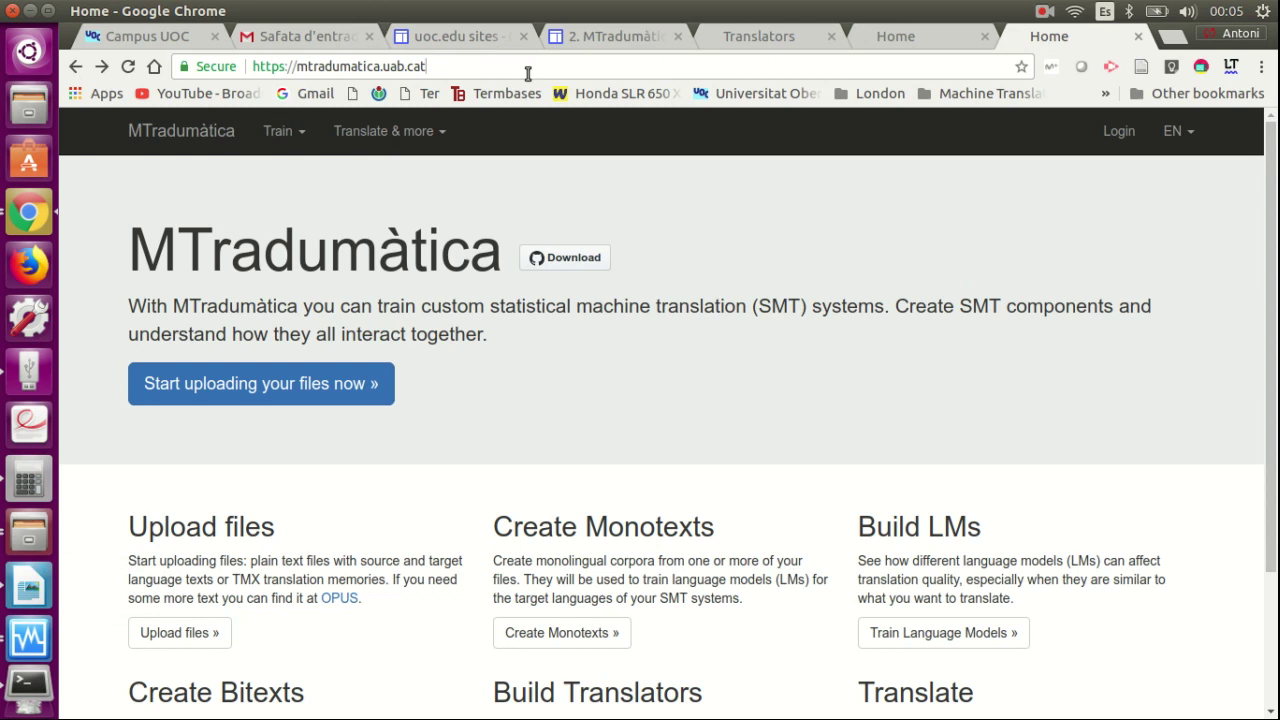
{"action": "left_click", "coordinate": [907, 39]}
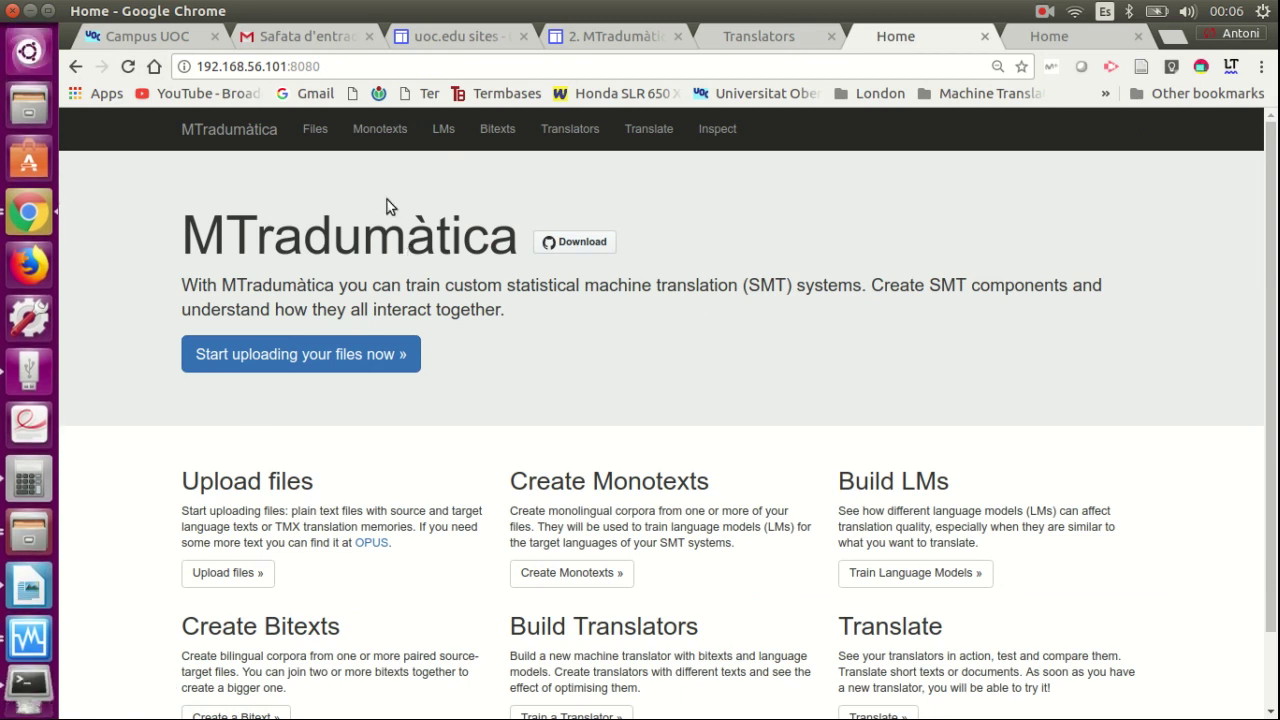
- Open the course site's "A7. Corpus para entrenamiento" page and review the ECB-eng-spa corpus download link
{"action": "left_click", "coordinate": [560, 34]}
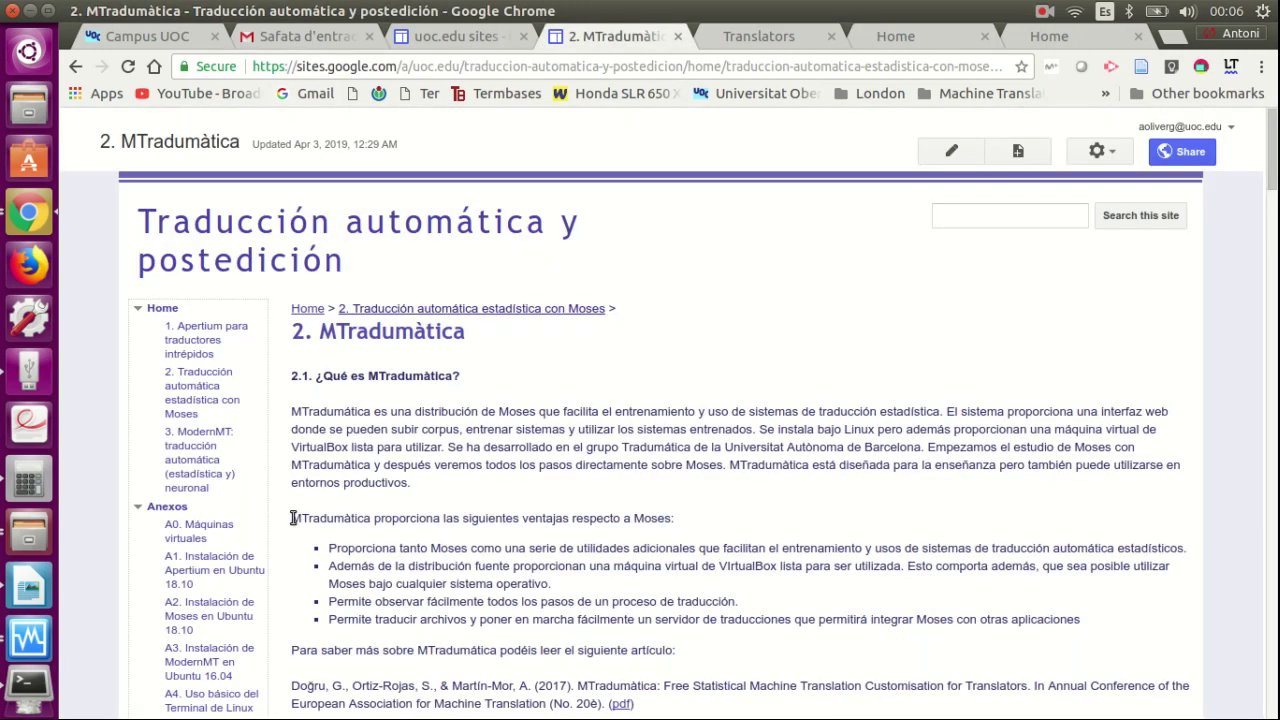
{"action": "scroll", "coordinate": [300, 520], "scroll_direction": "down", "scroll_amount": 7}
{"action": "left_click", "coordinate": [214, 438]}
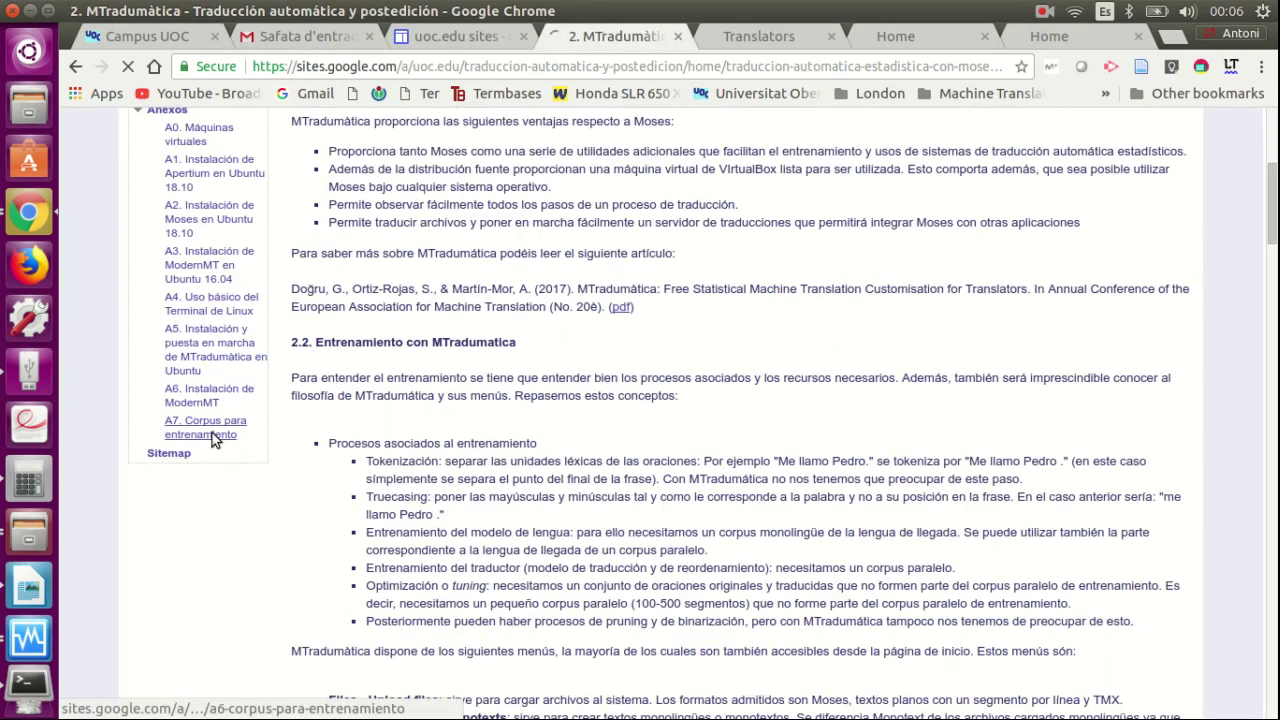
{"action": "scroll", "coordinate": [641, 420], "scroll_direction": "down", "scroll_amount": 3}
{"action": "scroll", "coordinate": [641, 420], "scroll_direction": "down", "scroll_amount": 8}
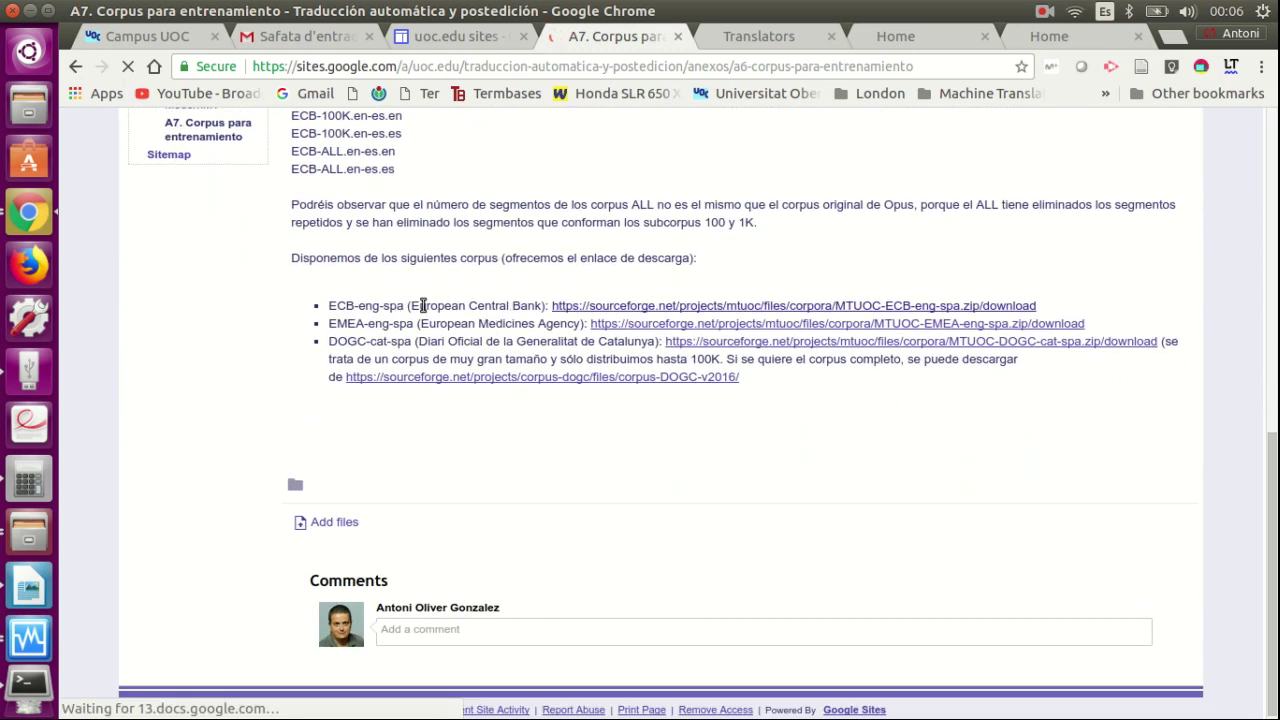
{"action": "left_click", "coordinate": [573, 311]}
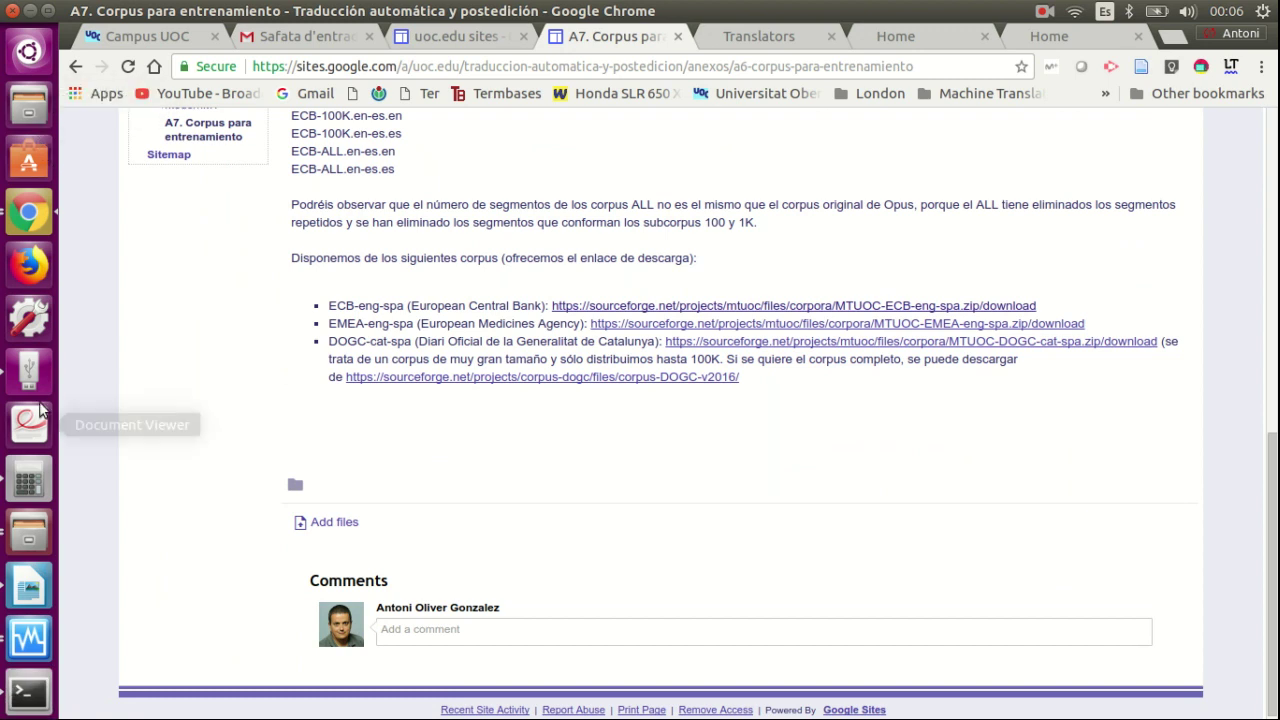
- Switch to the desktop file browser and show the contents of esborrar/ECB/MTUOC-ECB-eng-spa in the home directory
{"action": "left_click", "coordinate": [29, 530]}
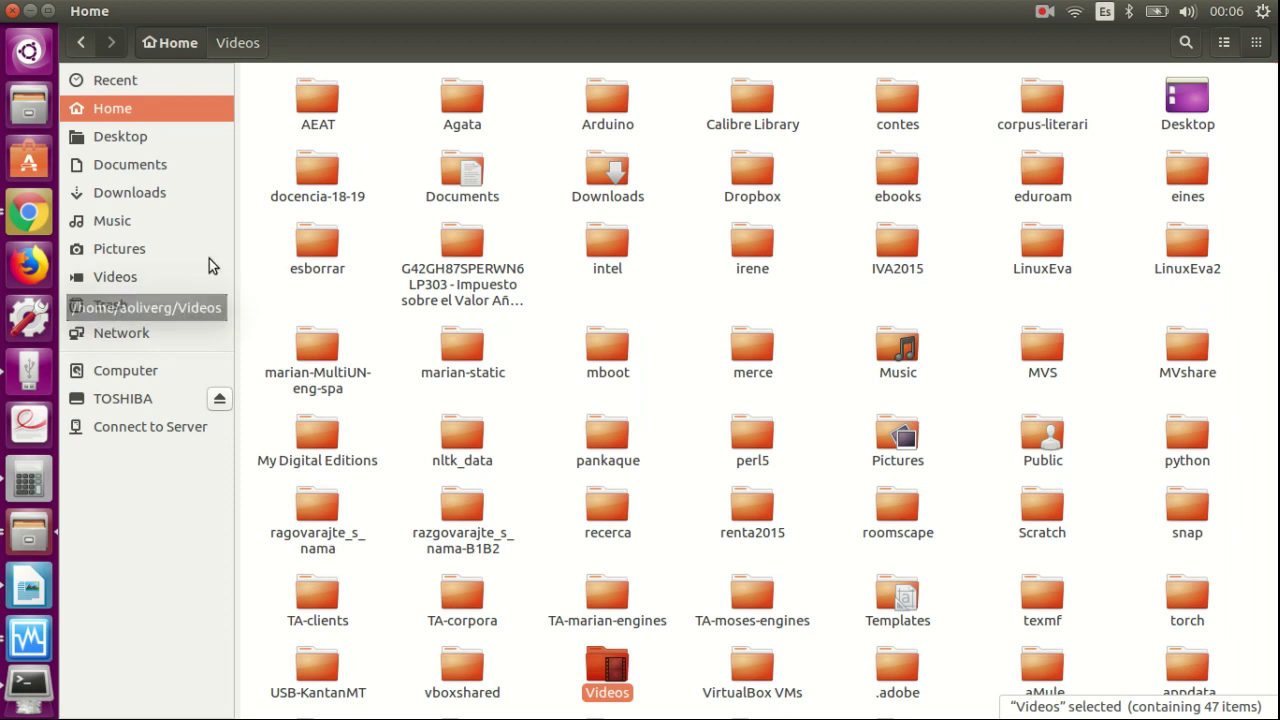
{"action": "double_click", "coordinate": [318, 250]}
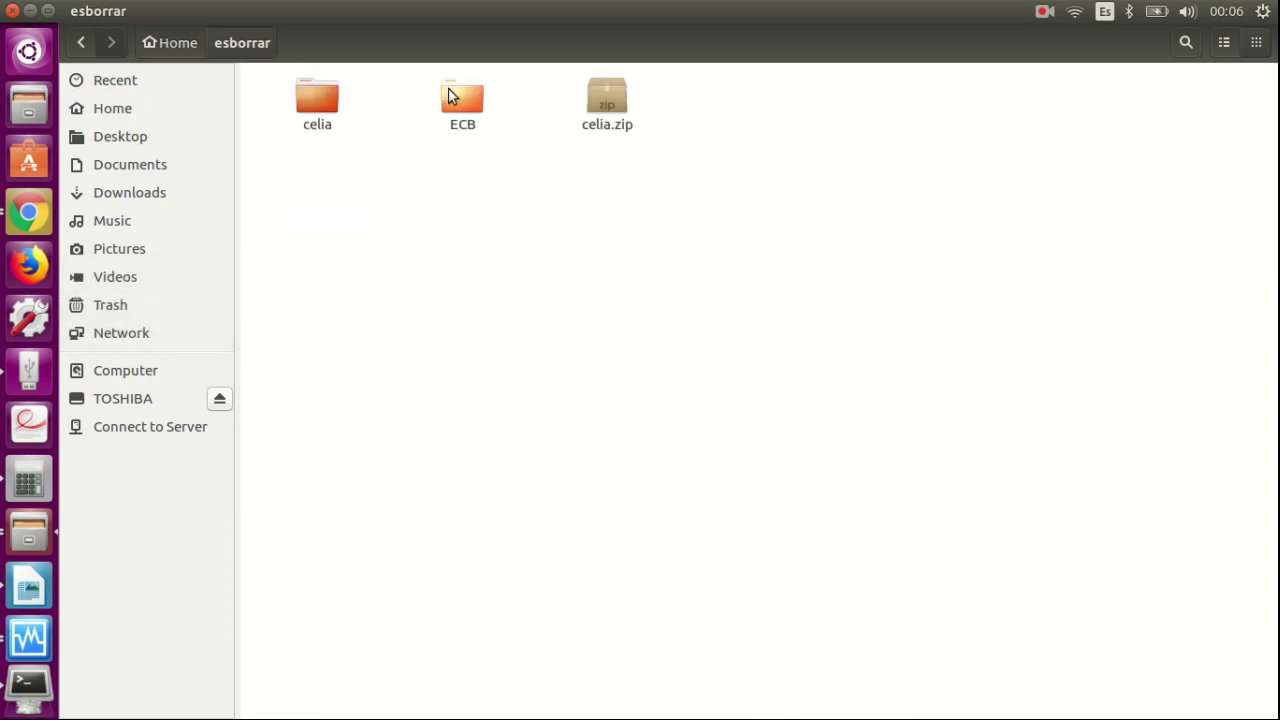
{"action": "double_click", "coordinate": [450, 92]}
{"action": "double_click", "coordinate": [322, 93]}
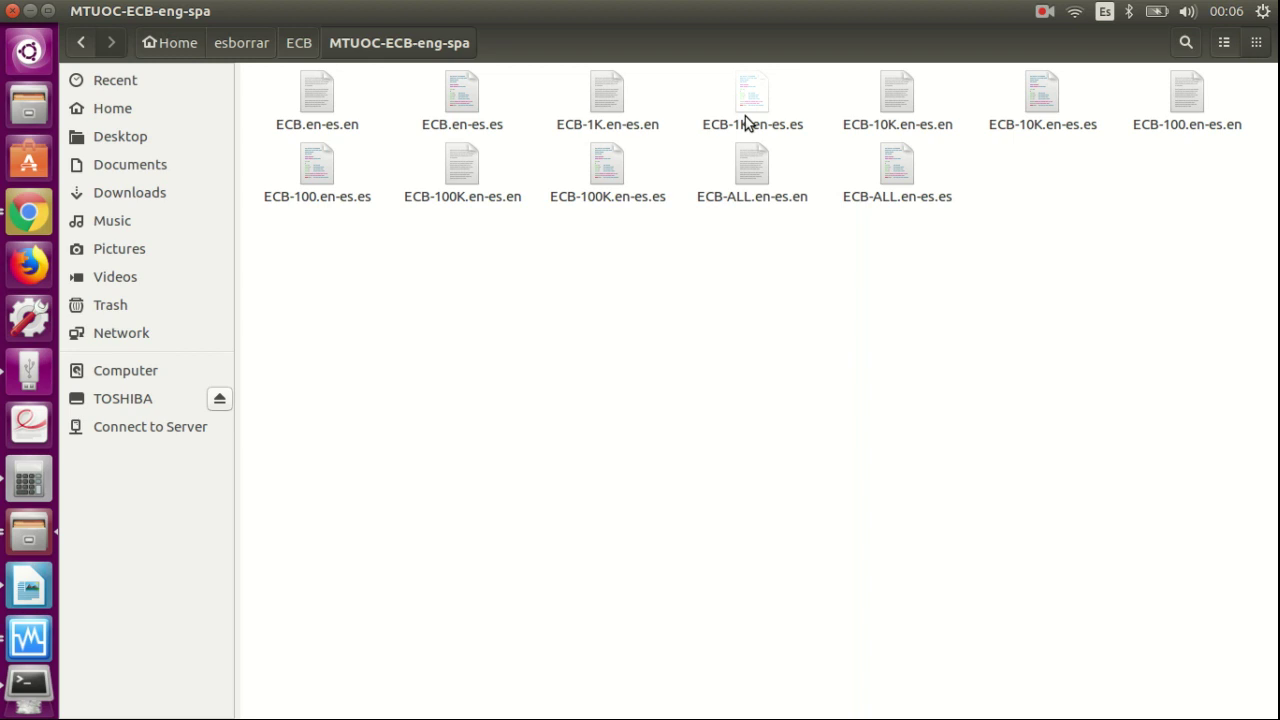
- Return to Chrome and open the File manager of the local MTradumàtica at 192.168.56.101:8080
{"action": "key", "text": "alt+Tab"}
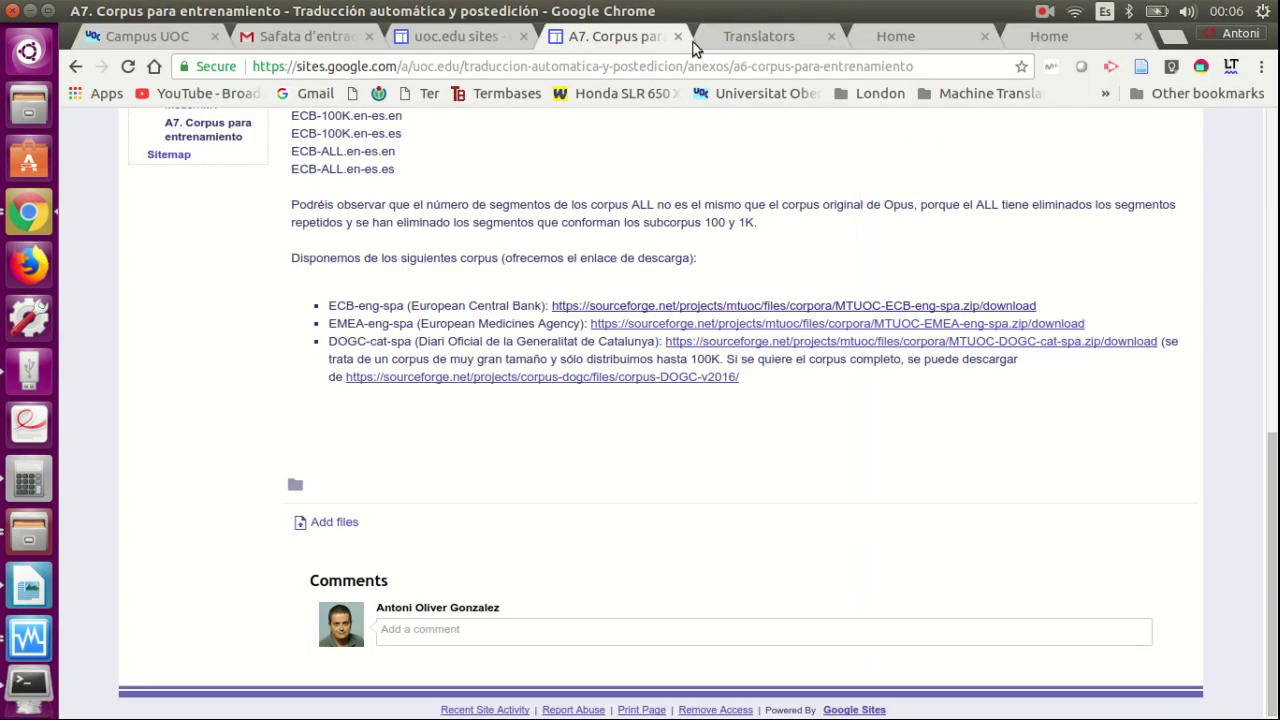
{"action": "left_click", "coordinate": [758, 38]}
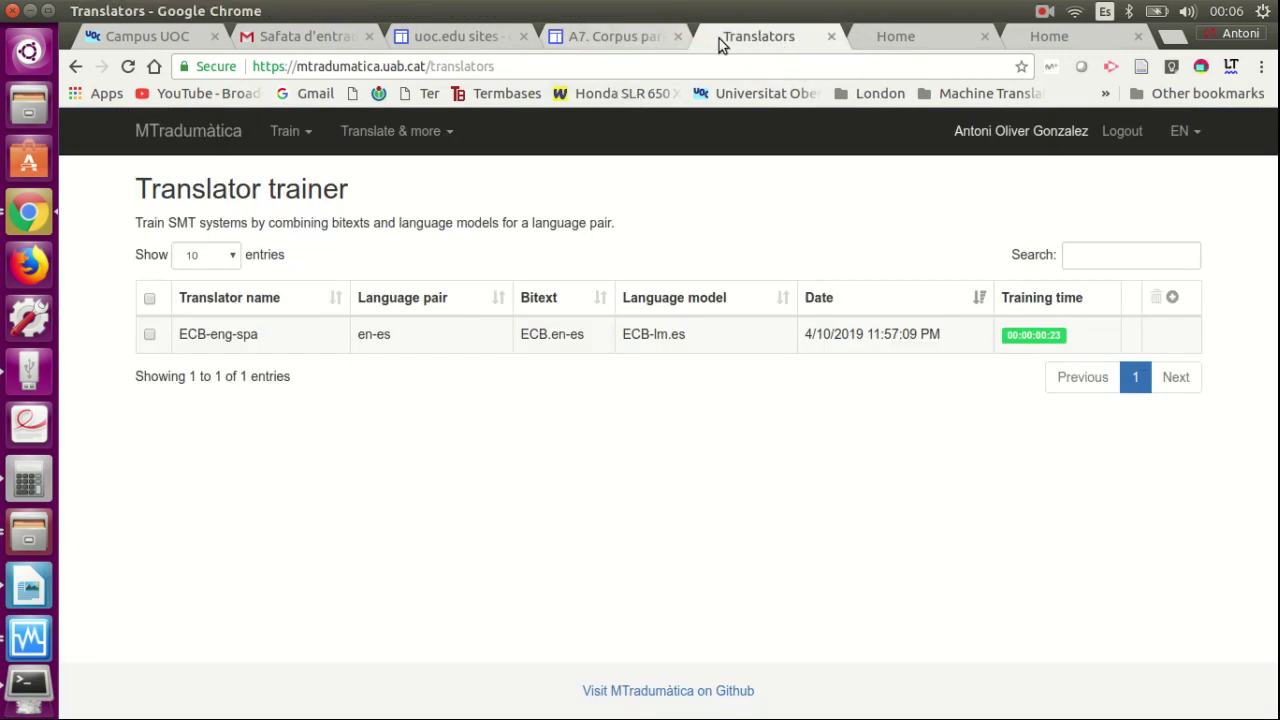
{"action": "left_click", "coordinate": [903, 39]}
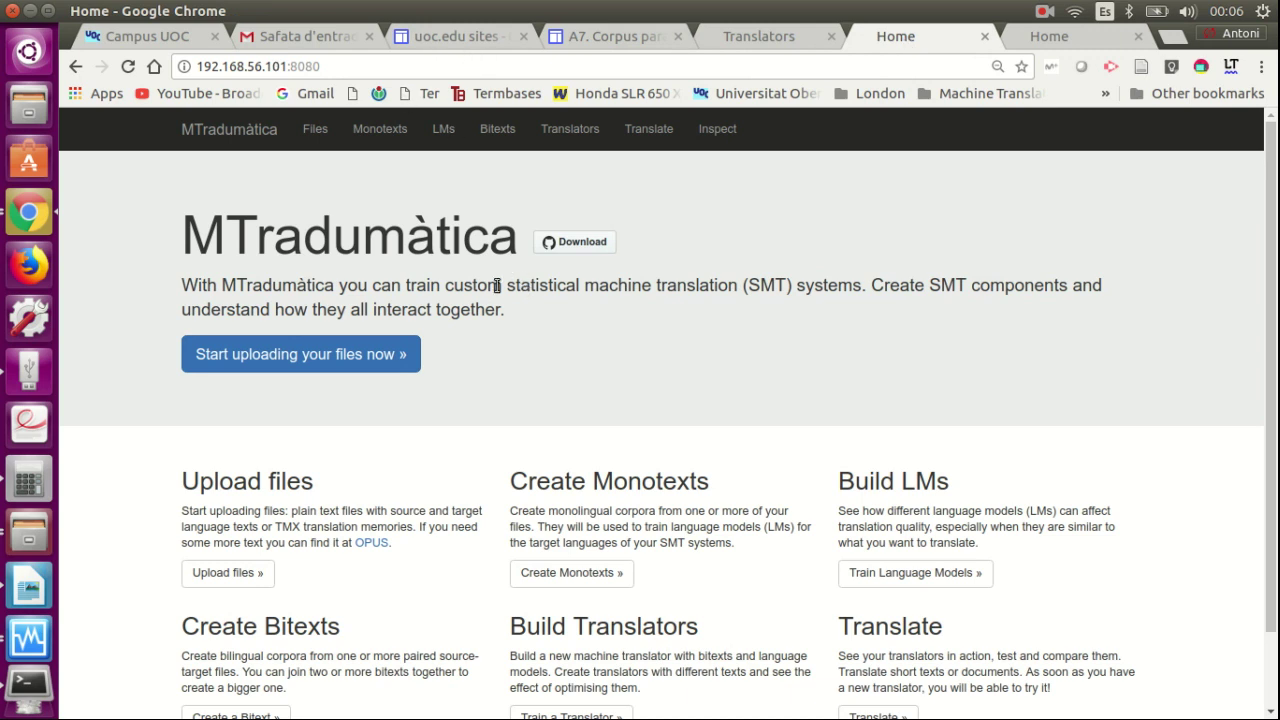
{"action": "scroll", "coordinate": [498, 281], "scroll_direction": "down", "scroll_amount": 2}
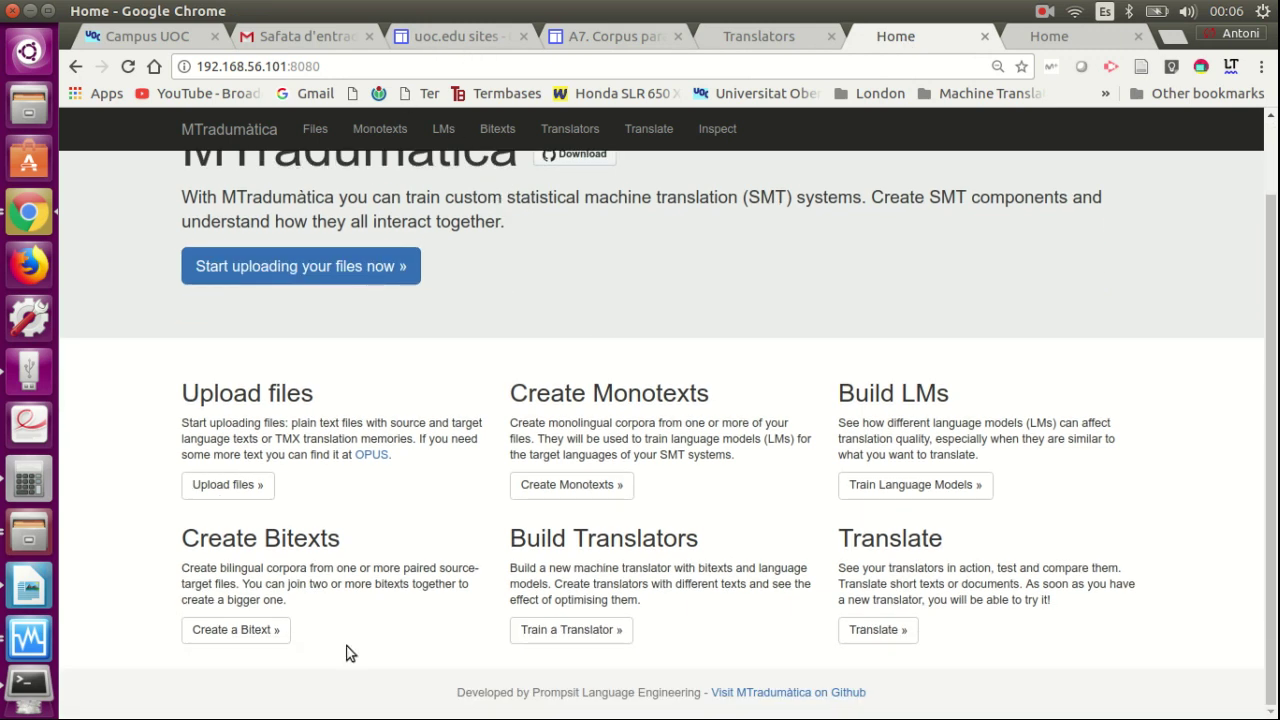
{"action": "left_click", "coordinate": [243, 485]}
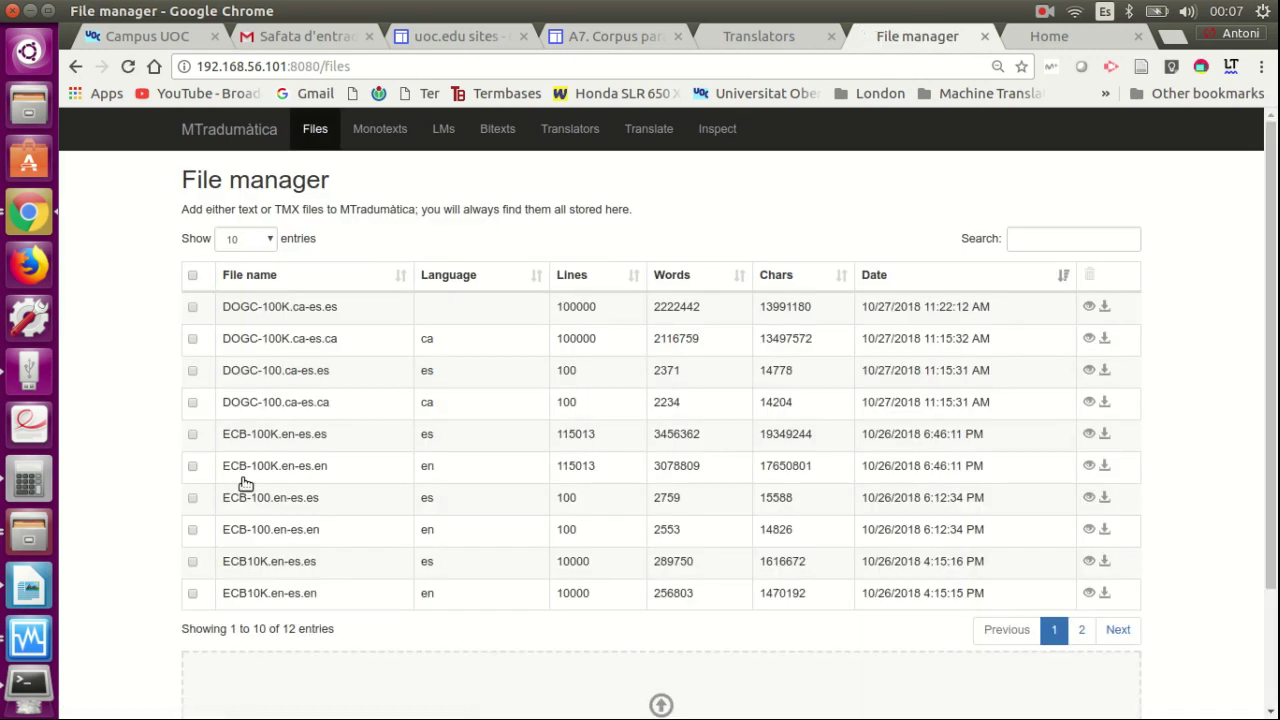
- Delete all ten DOGC and ECB files listed on the first page of the File manager
{"action": "left_click", "coordinate": [192, 307]}
{"action": "left_click", "coordinate": [192, 338]}
{"action": "left_click", "coordinate": [193, 371]}
{"action": "left_click", "coordinate": [193, 402]}
{"action": "left_click", "coordinate": [193, 434]}
{"action": "left_click", "coordinate": [193, 466]}
{"action": "left_click", "coordinate": [193, 497]}
{"action": "left_click", "coordinate": [193, 529]}
{"action": "left_click", "coordinate": [193, 561]}
{"action": "left_click", "coordinate": [193, 593]}
{"action": "left_click", "coordinate": [1090, 278]}
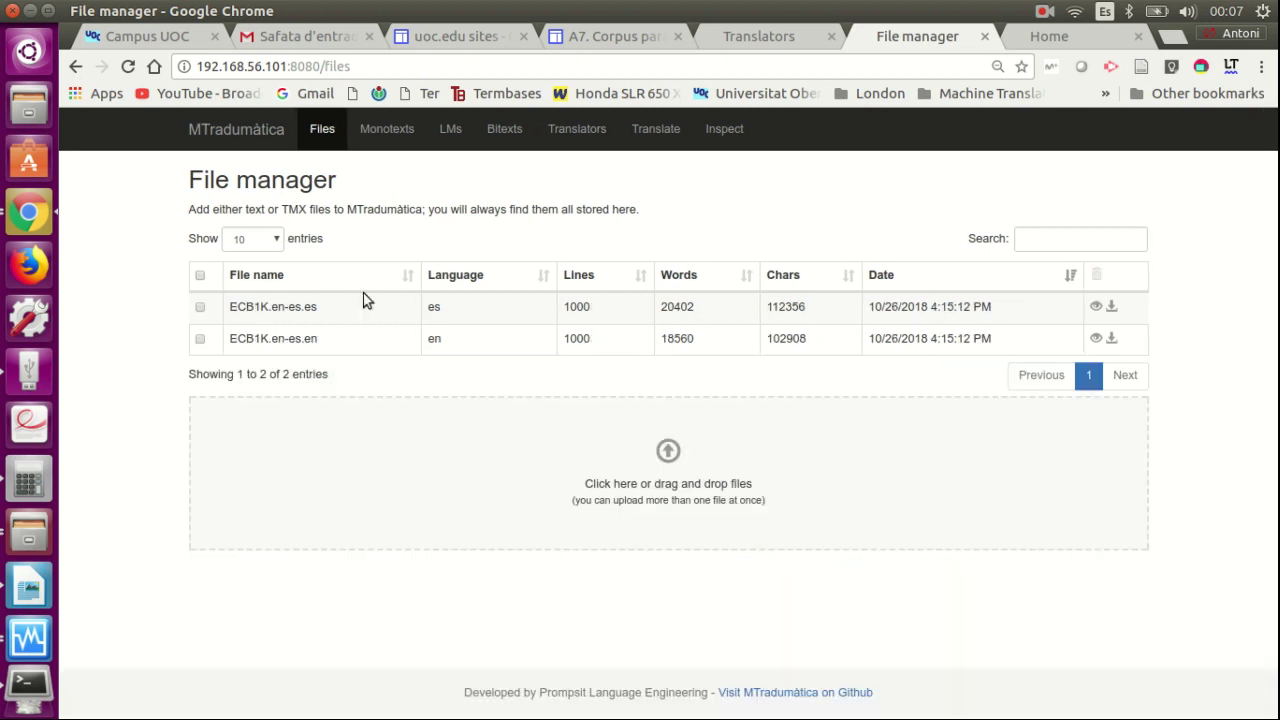
- Delete the remaining files ECB1K.en-es.es and ECB1K.en-es.en from the File manager
{"action": "left_click", "coordinate": [201, 307]}
{"action": "left_click", "coordinate": [200, 338]}
{"action": "left_click", "coordinate": [1097, 276]}
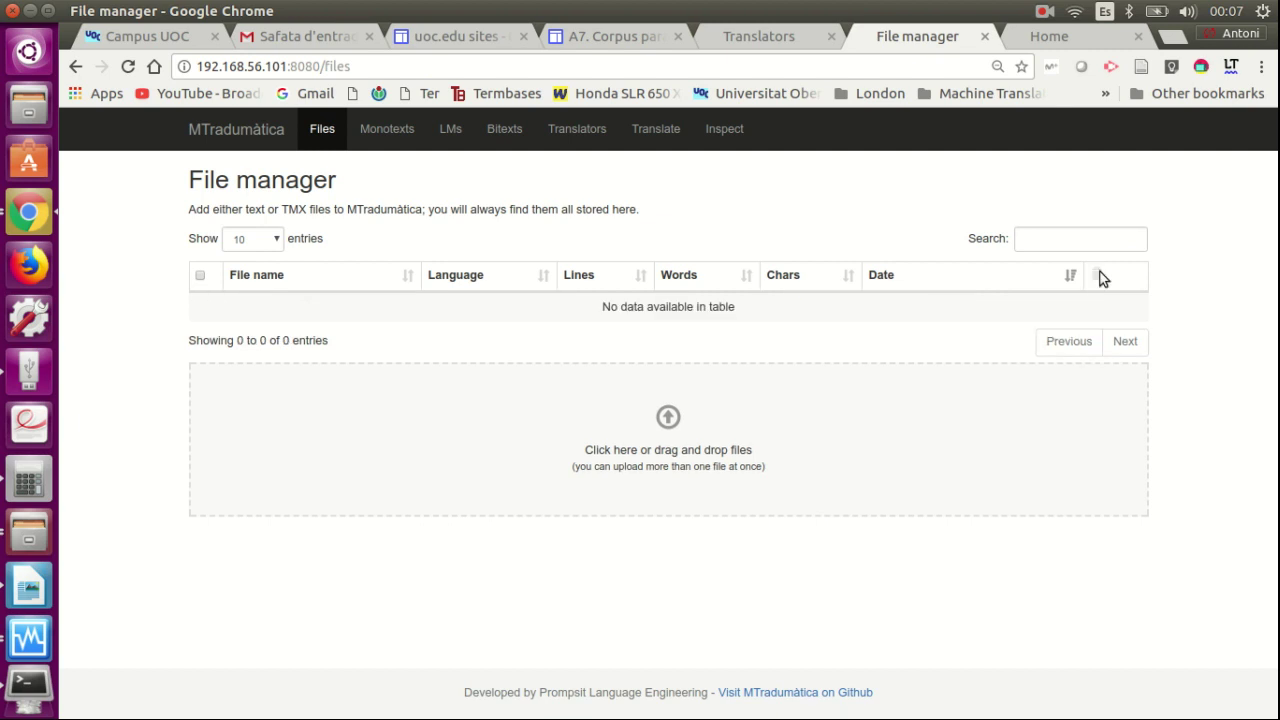
- Upload the corpus files ECB-1K.en-es.en and ECB-1K.en-es.es from the MTUOC-ECB-eng-spa folder
{"action": "left_click", "coordinate": [673, 428]}
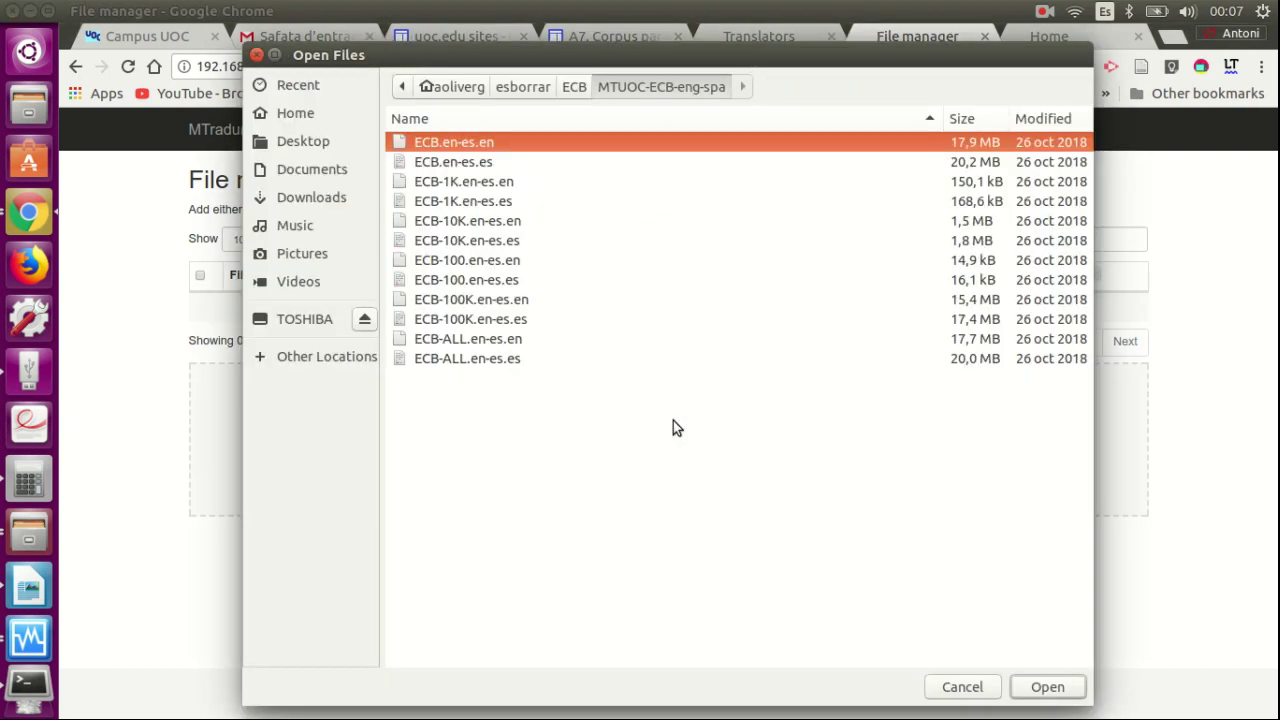
{"action": "double_click", "coordinate": [486, 184]}
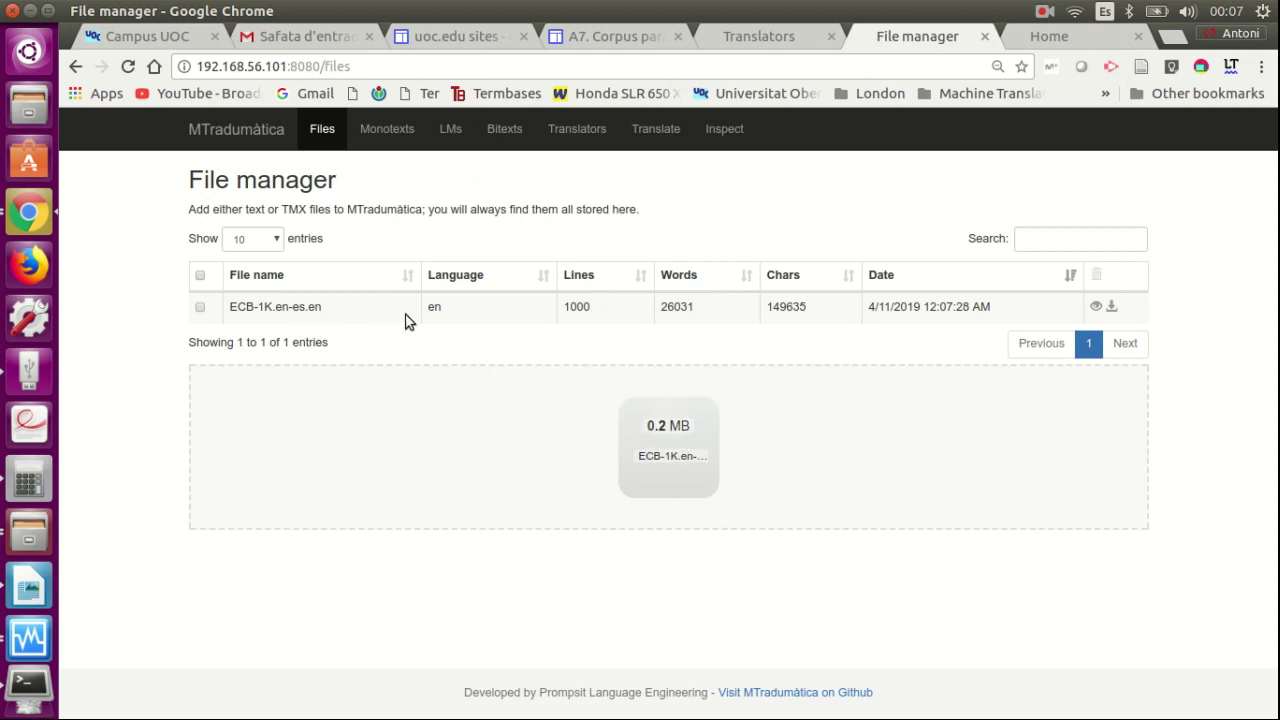
{"action": "left_click", "coordinate": [668, 425]}
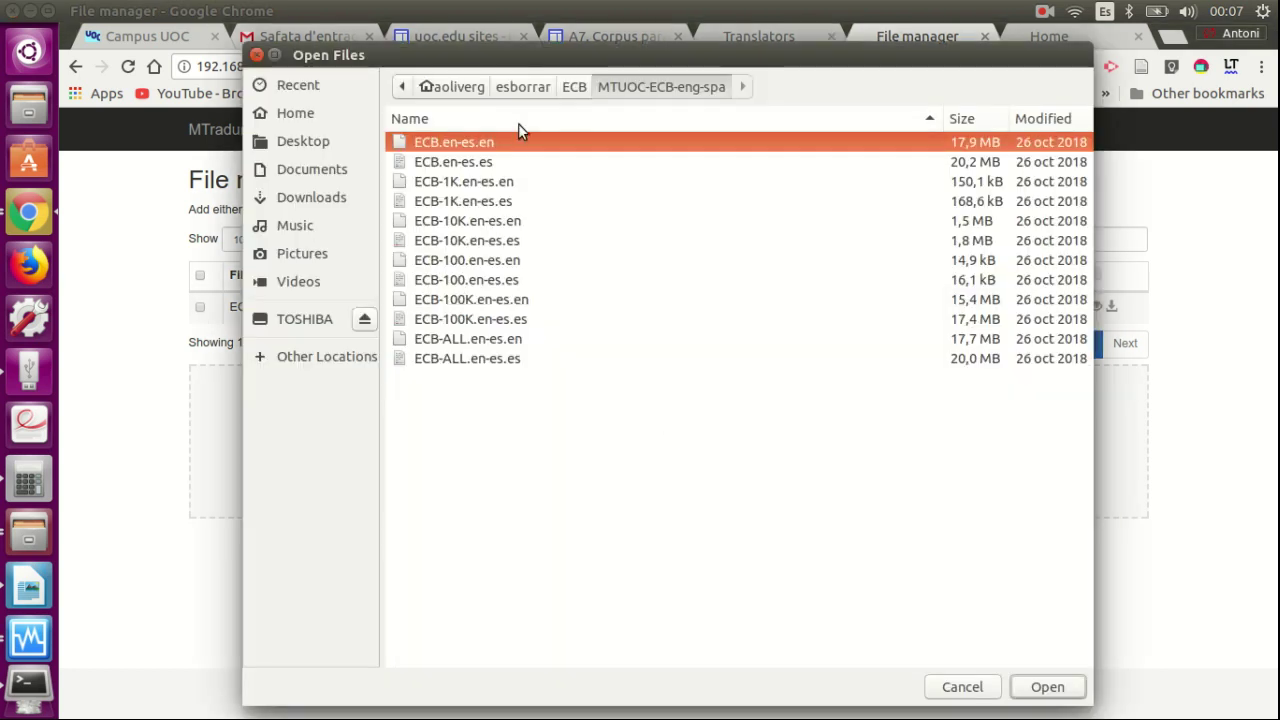
{"action": "double_click", "coordinate": [505, 203]}
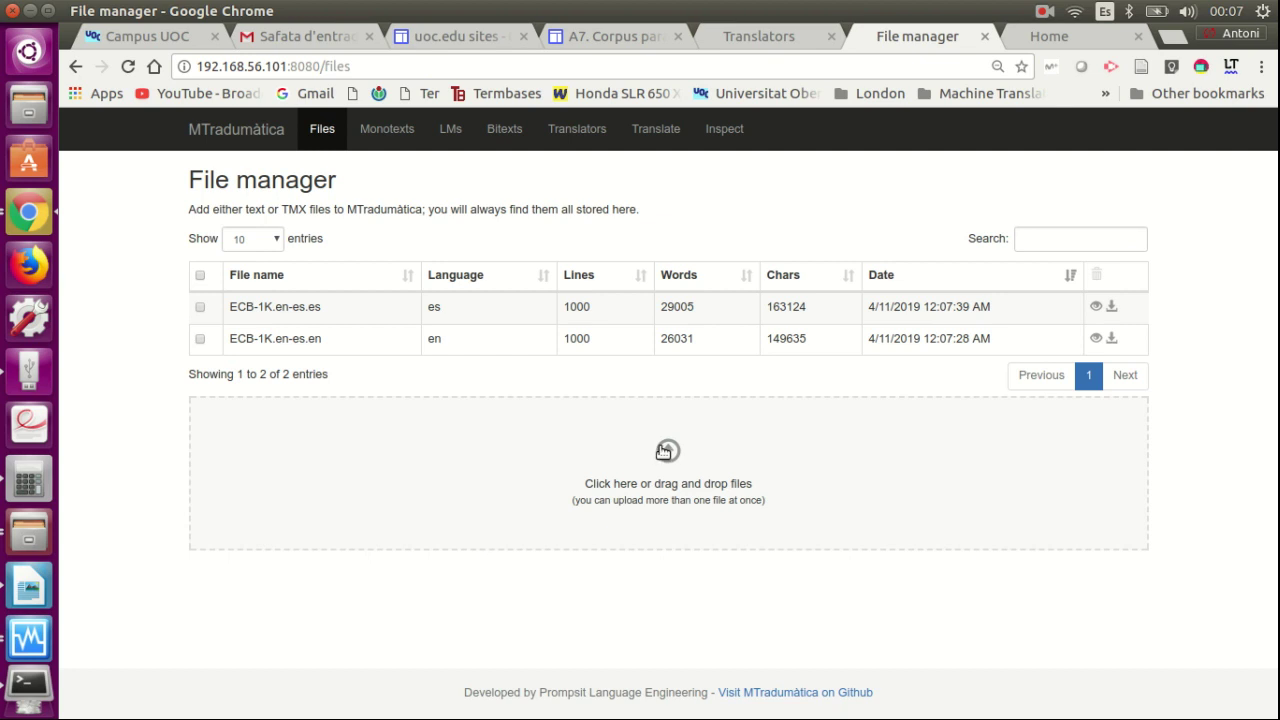
- Upload the corpus files ECB-100.en-es.en and ECB-100.en-es.es from the MTUOC-ECB-eng-spa folder
{"action": "left_click", "coordinate": [663, 452]}
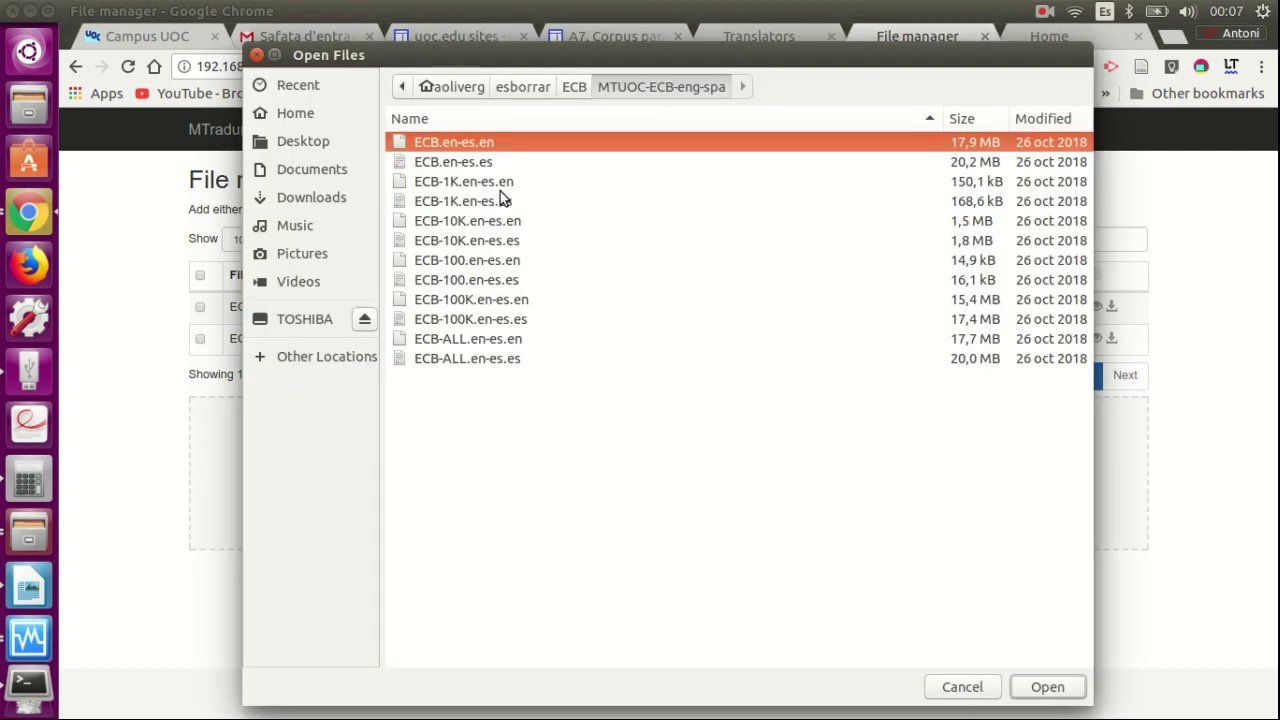
{"action": "double_click", "coordinate": [500, 262]}
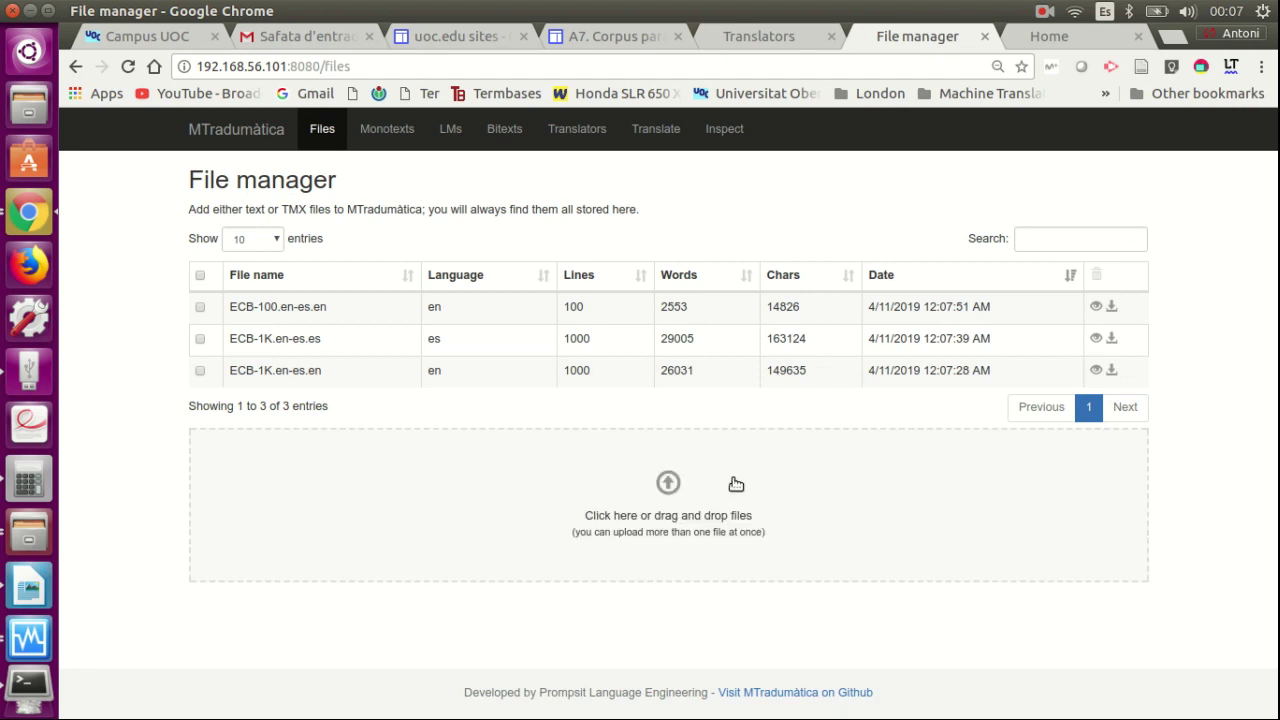
{"action": "left_click", "coordinate": [671, 490]}
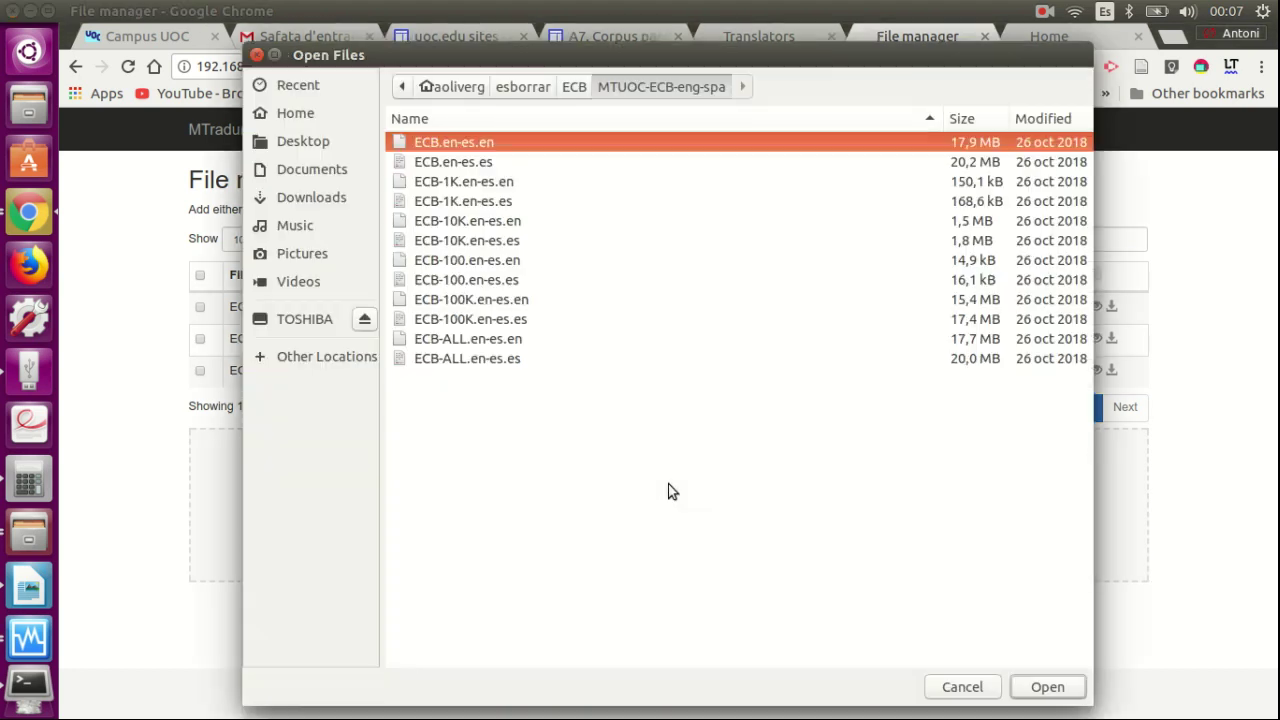
{"action": "double_click", "coordinate": [527, 284]}
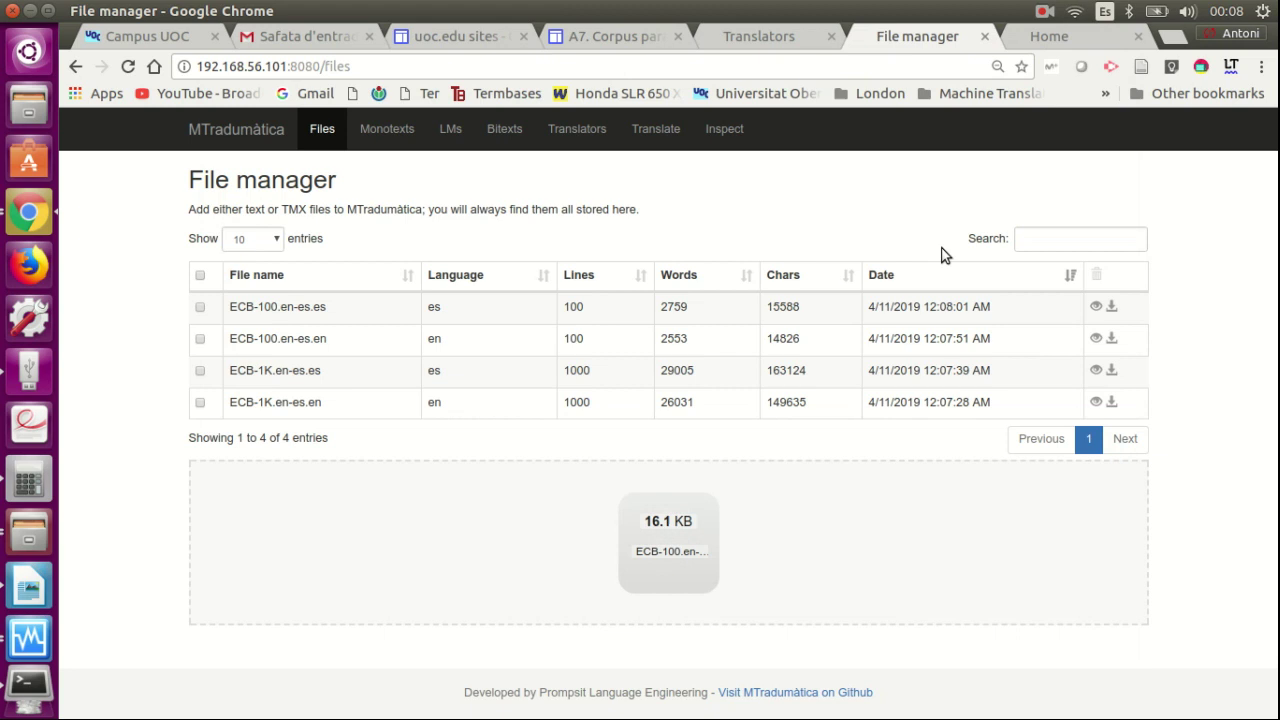
- Delete all six existing ECB monotexts from the Monotext manager
{"action": "left_click", "coordinate": [403, 129]}
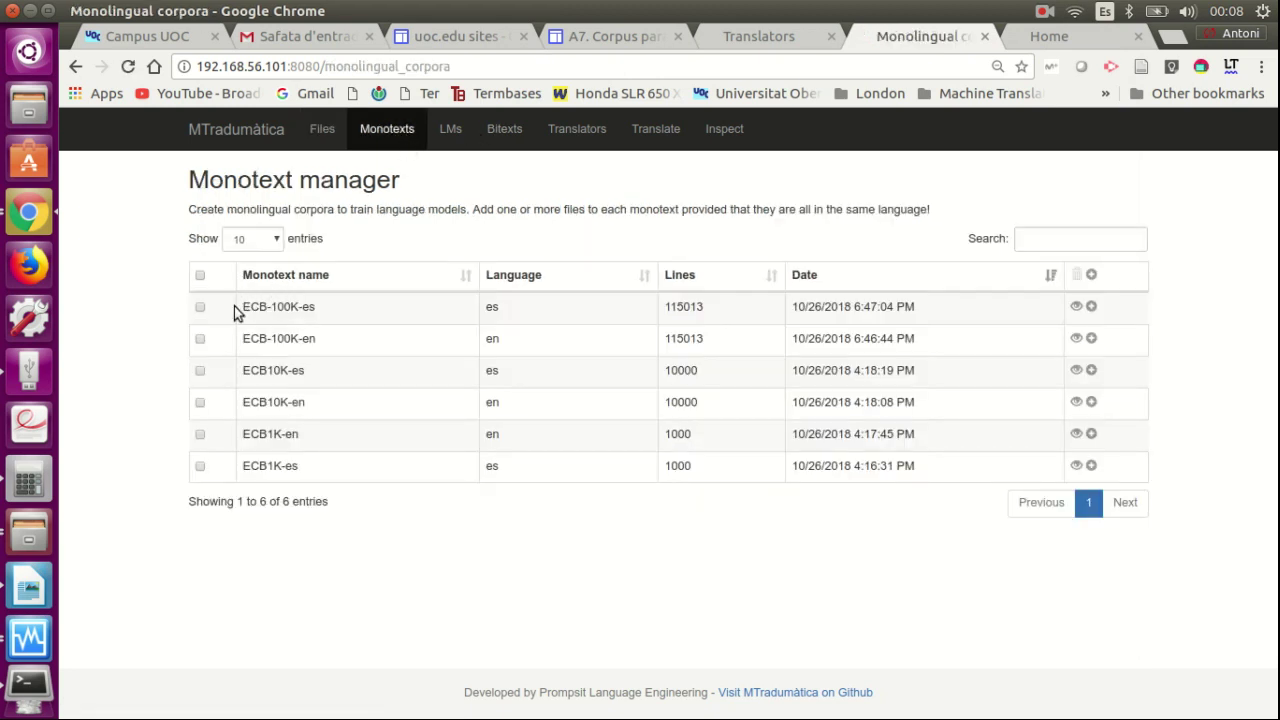
{"action": "left_click", "coordinate": [200, 307]}
{"action": "left_click", "coordinate": [200, 339]}
{"action": "left_click", "coordinate": [200, 371]}
{"action": "left_click", "coordinate": [201, 404]}
{"action": "left_click", "coordinate": [201, 436]}
{"action": "left_click", "coordinate": [201, 467]}
{"action": "left_click", "coordinate": [1077, 274]}
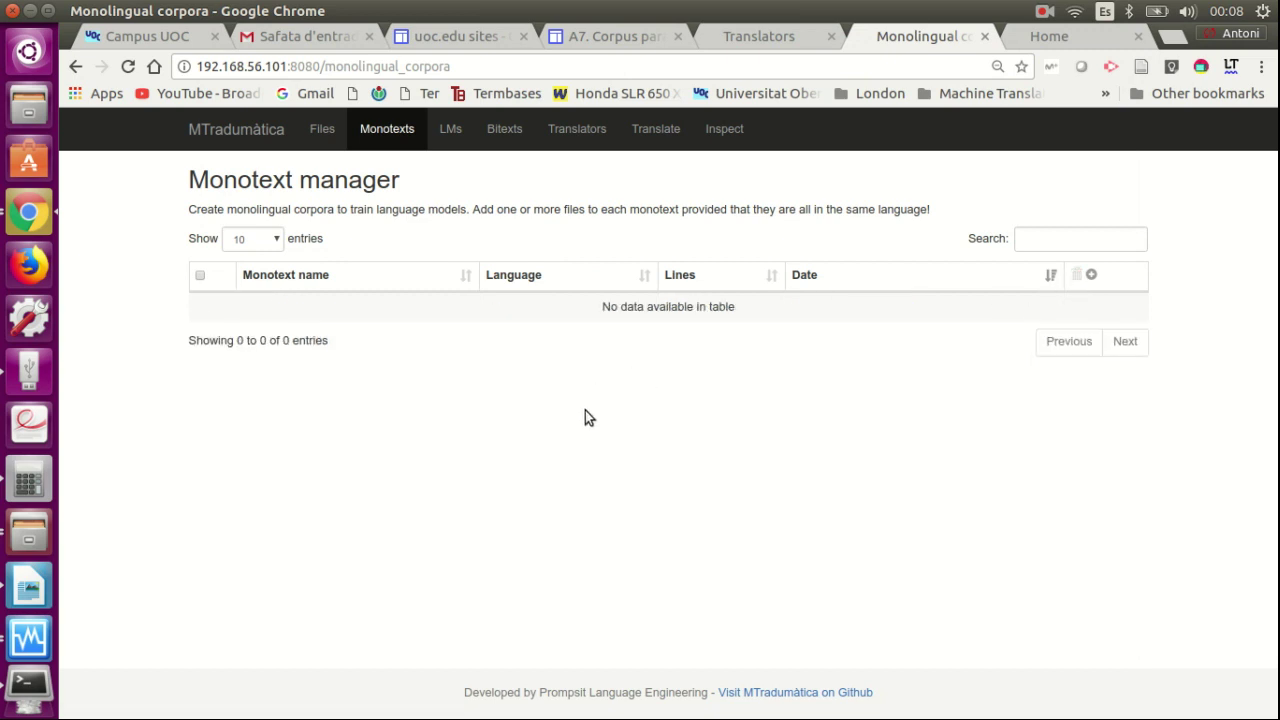
- Create a new monotext named ECB.en with Español as its language
{"action": "left_click", "coordinate": [327, 130]}
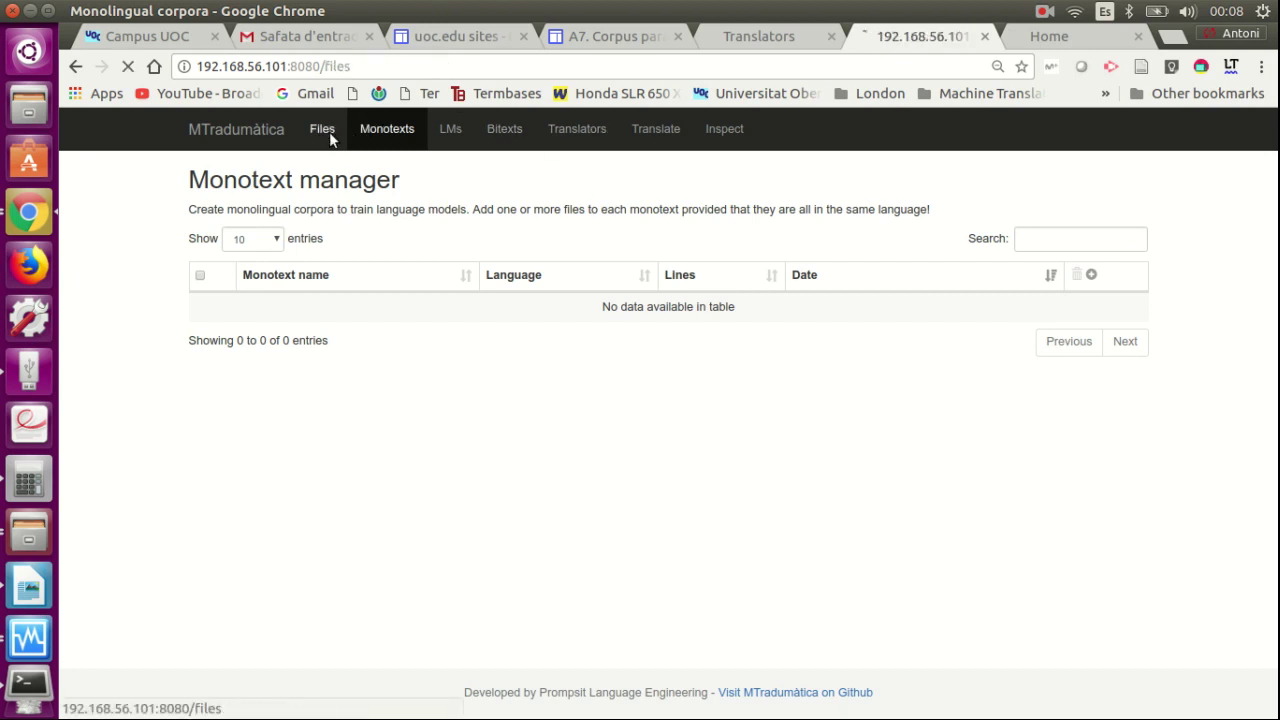
{"action": "left_click", "coordinate": [395, 144]}
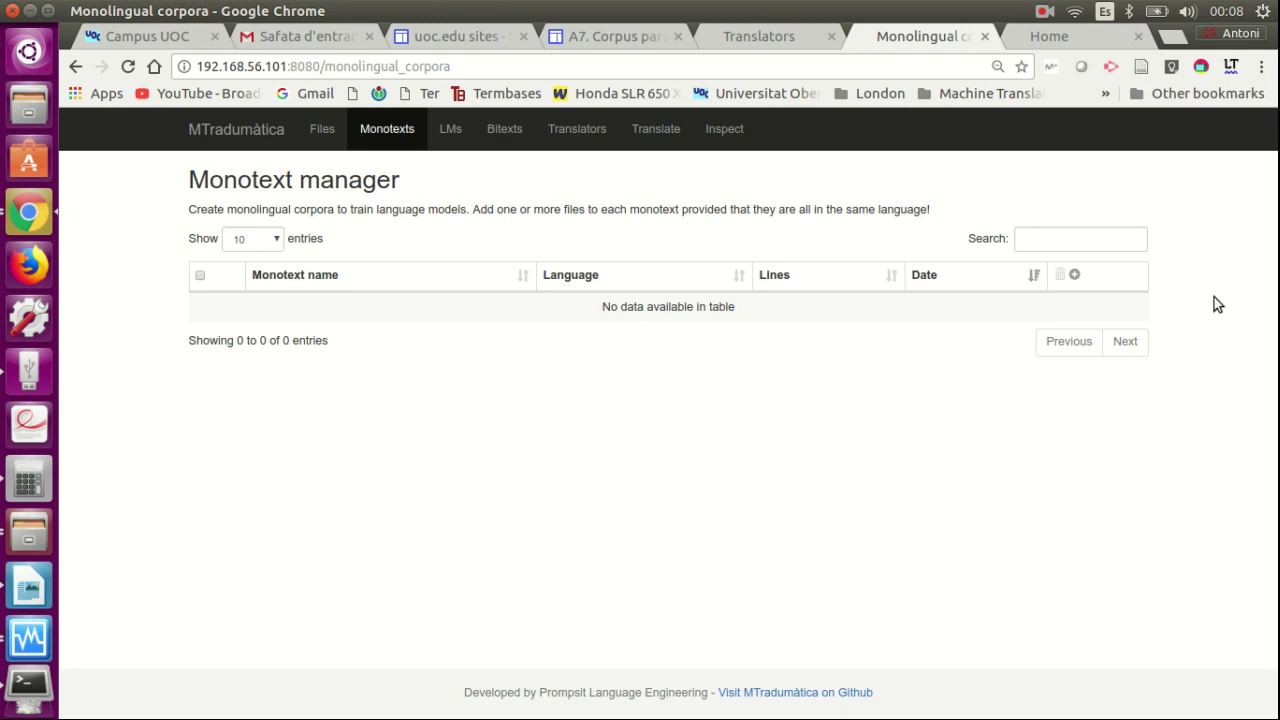
{"action": "left_click", "coordinate": [1074, 276]}
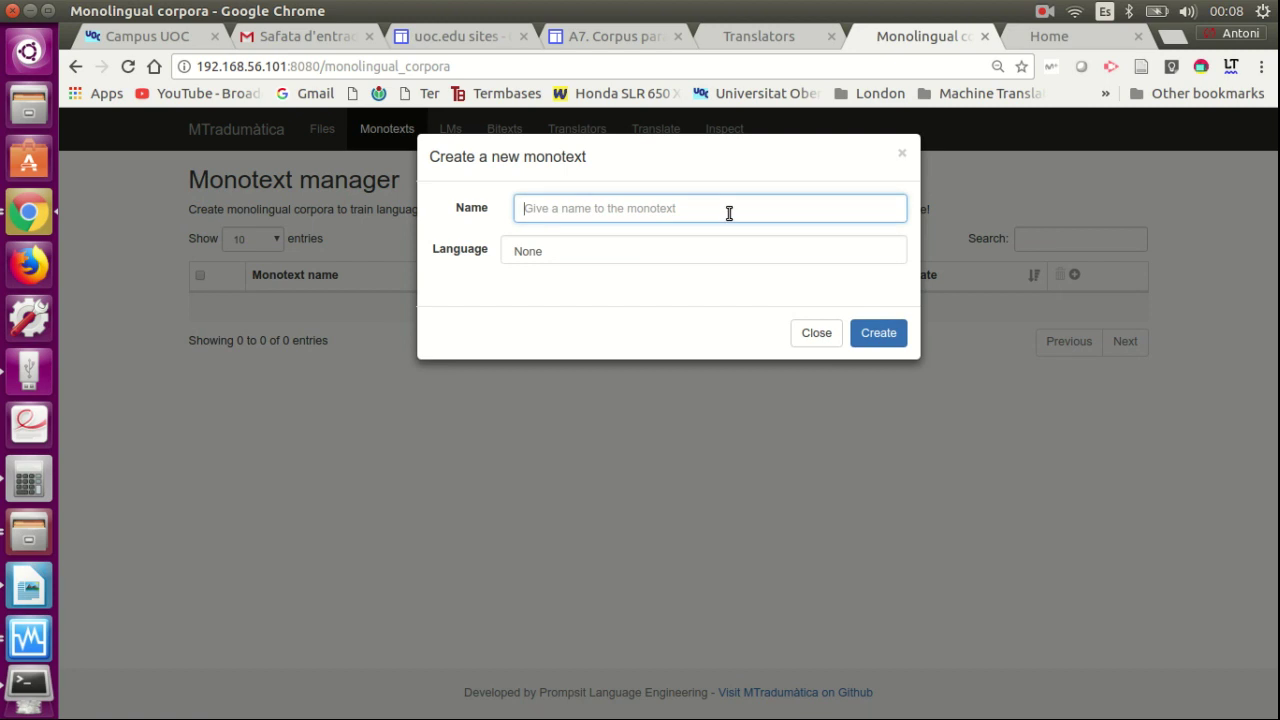
{"action": "type", "text": "ECB.en"}
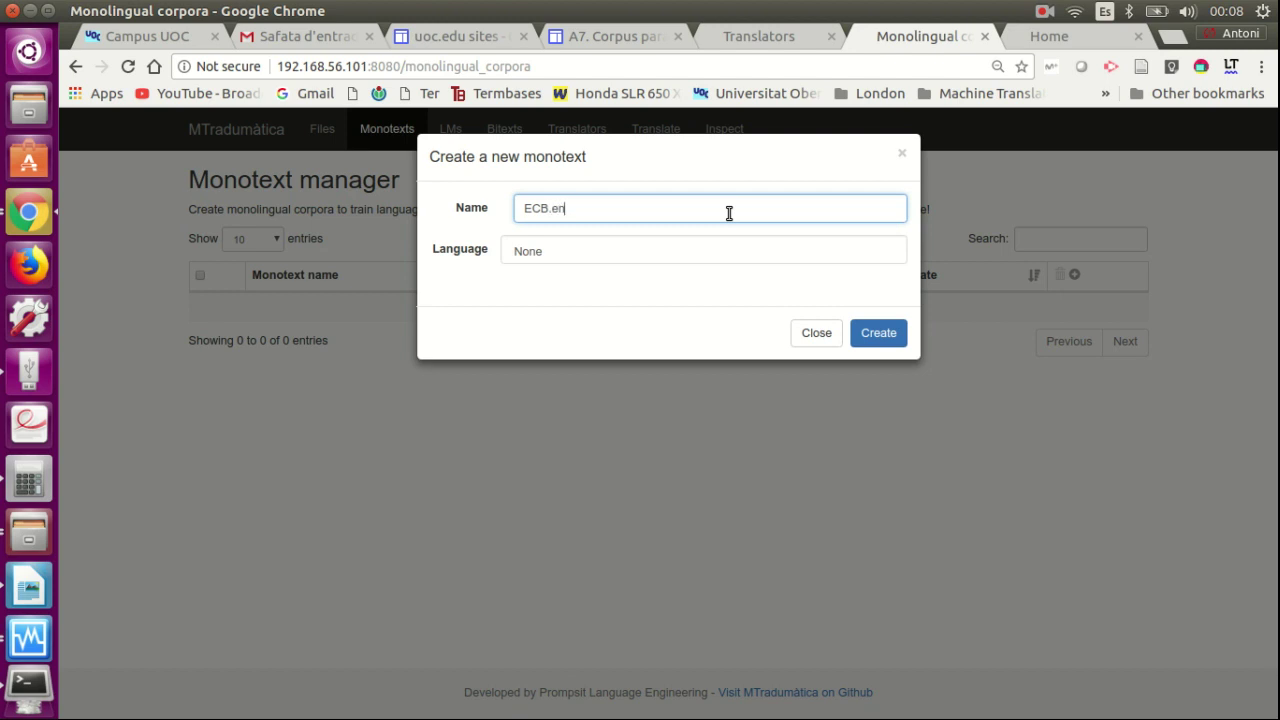
{"action": "left_click", "coordinate": [726, 251]}
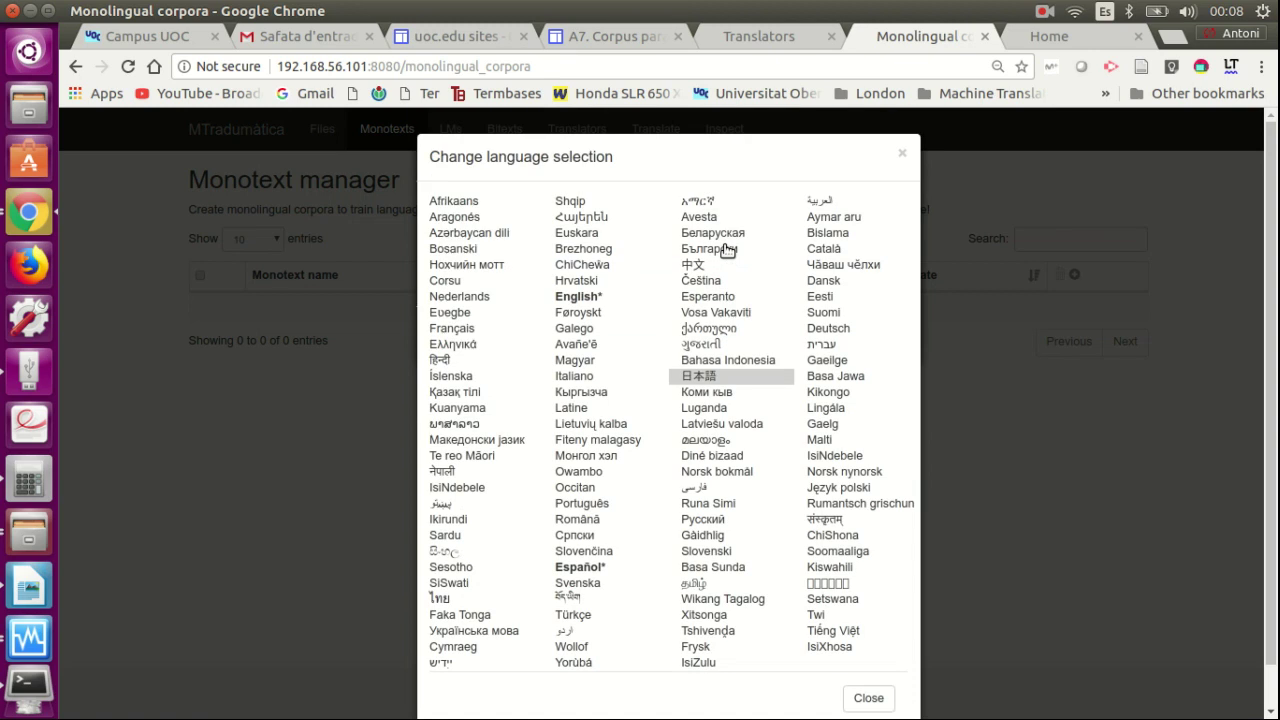
{"action": "left_click", "coordinate": [578, 567]}
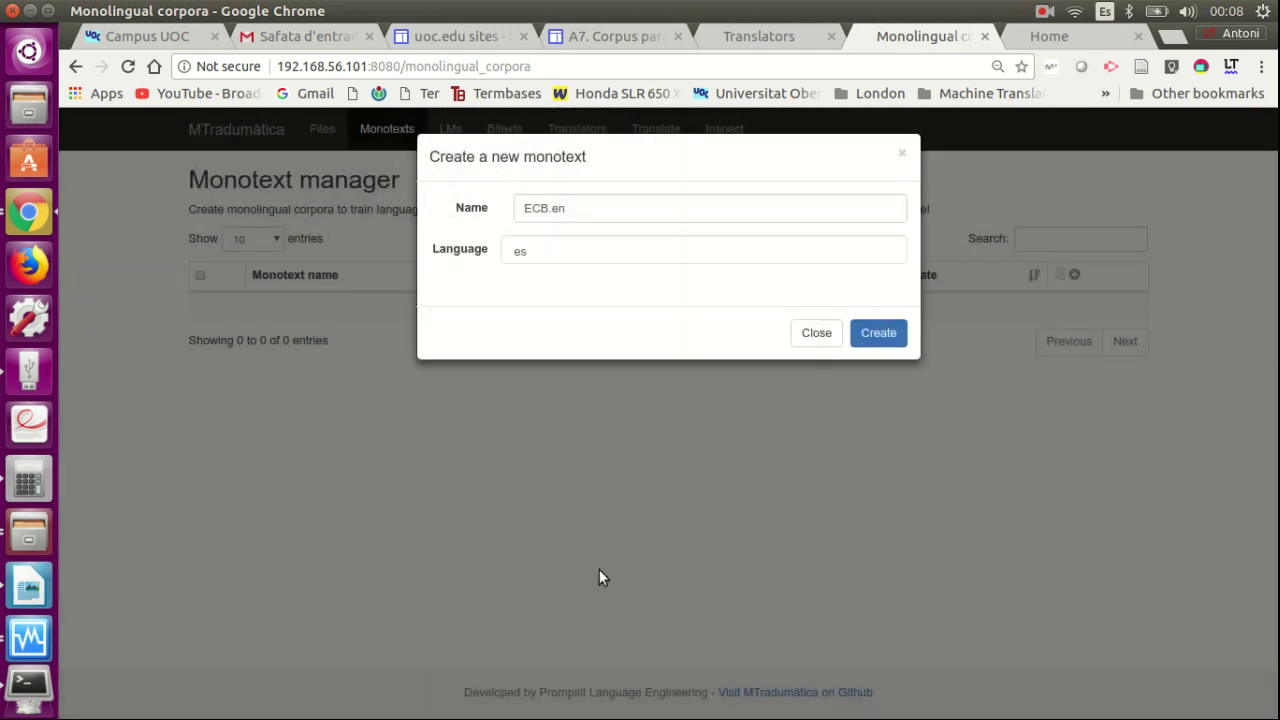
{"action": "left_click", "coordinate": [880, 334]}
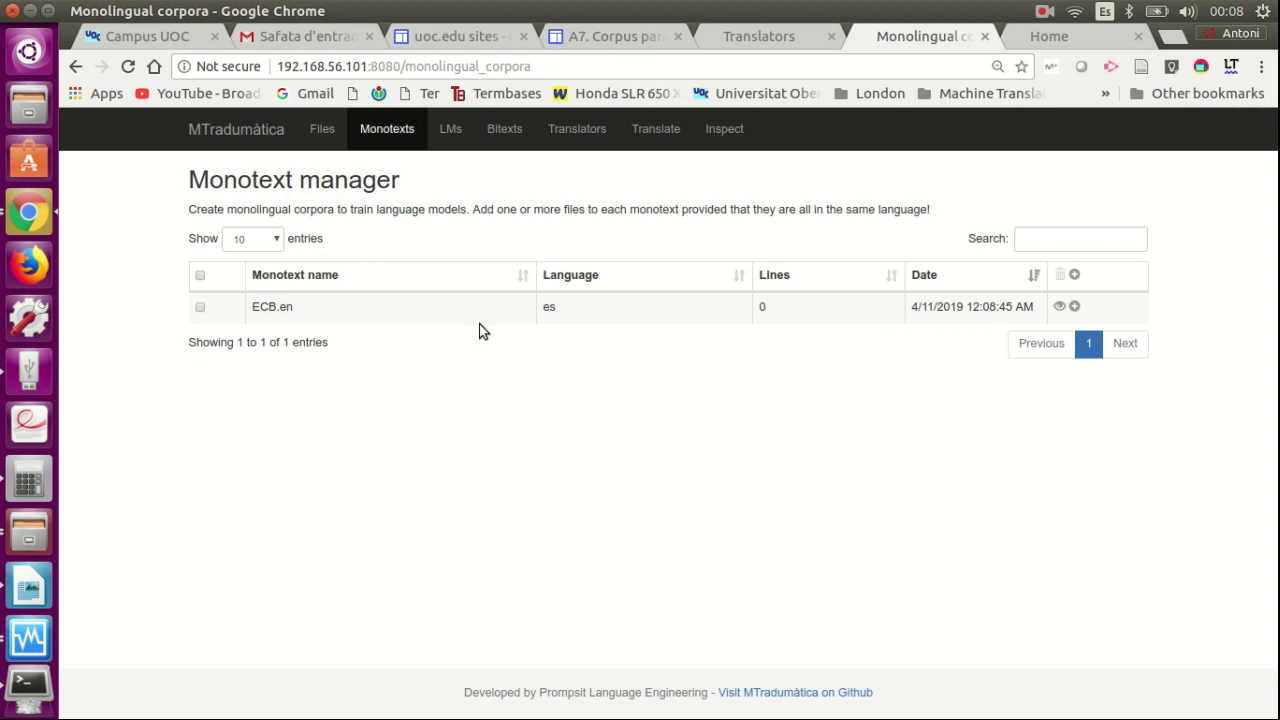
- Delete the ECB.en monotext and create a new one named ECB.es with Spanish (es) as its language
{"action": "left_click", "coordinate": [201, 308]}
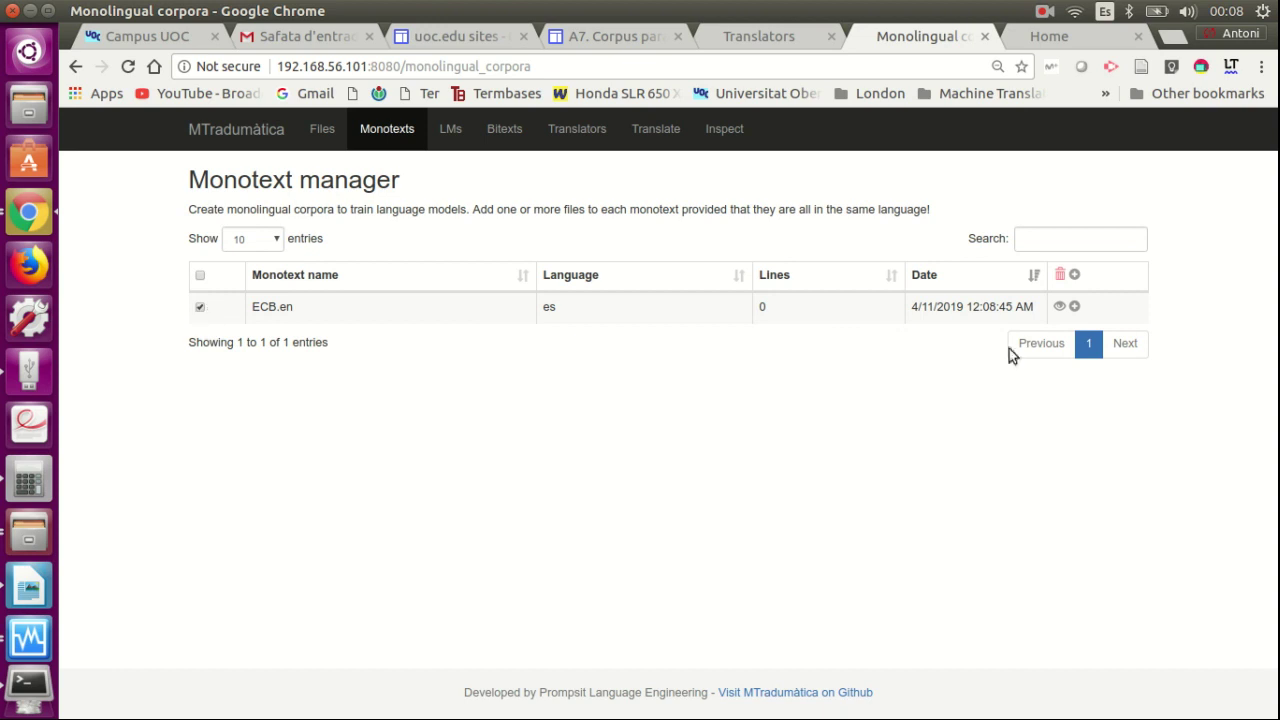
{"action": "left_click", "coordinate": [1063, 276]}
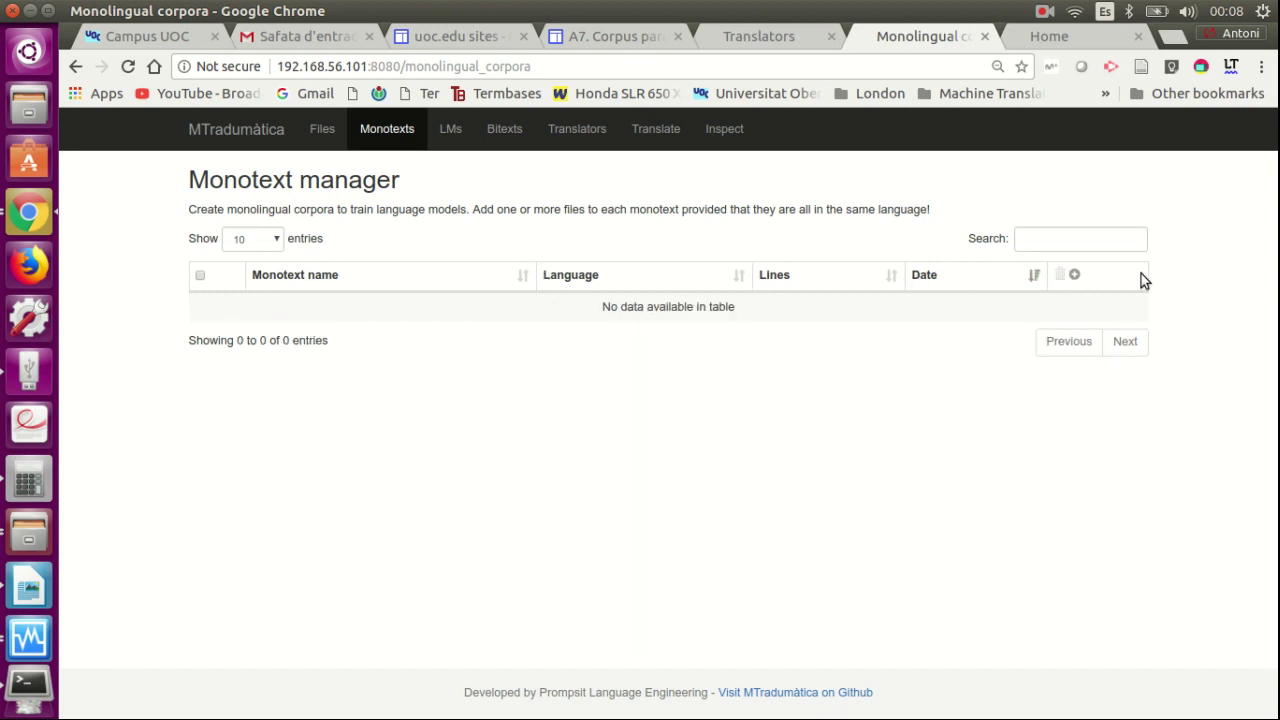
{"action": "left_click", "coordinate": [1075, 276]}
{"action": "left_click", "coordinate": [563, 211]}
{"action": "left_click_drag", "start_coordinate": [565, 211], "coordinate": [557, 211]}
{"action": "type", "text": "s"}
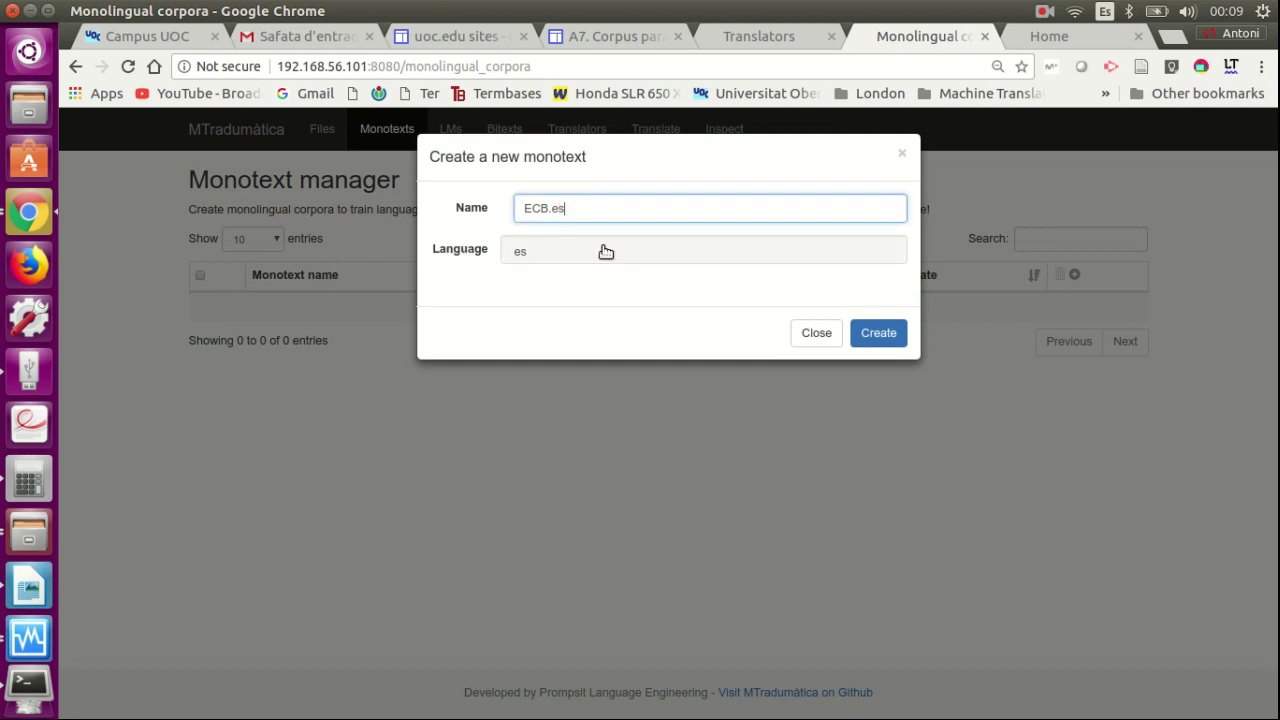
{"action": "left_click", "coordinate": [653, 293]}
{"action": "left_click", "coordinate": [876, 333]}
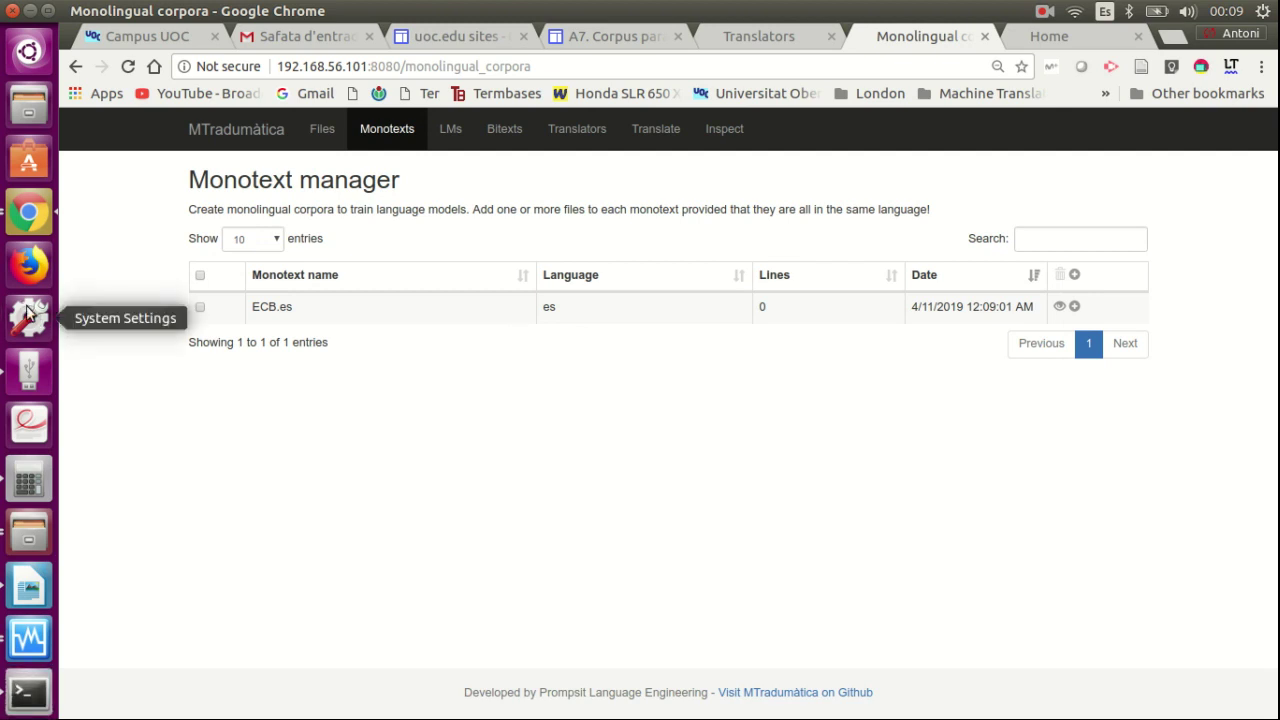
- Add the content of the file ECB-1K.en-es.es to the ECB.es monotext
{"action": "left_click", "coordinate": [200, 308]}
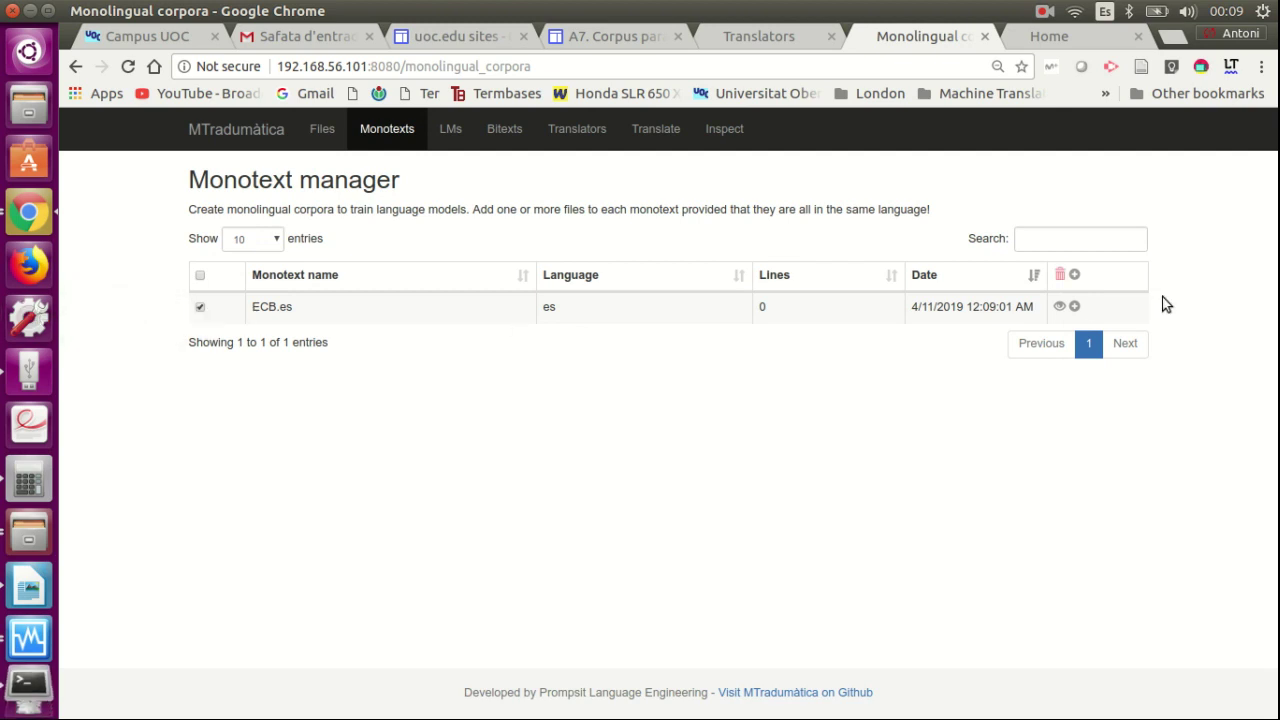
{"action": "left_click", "coordinate": [1075, 307]}
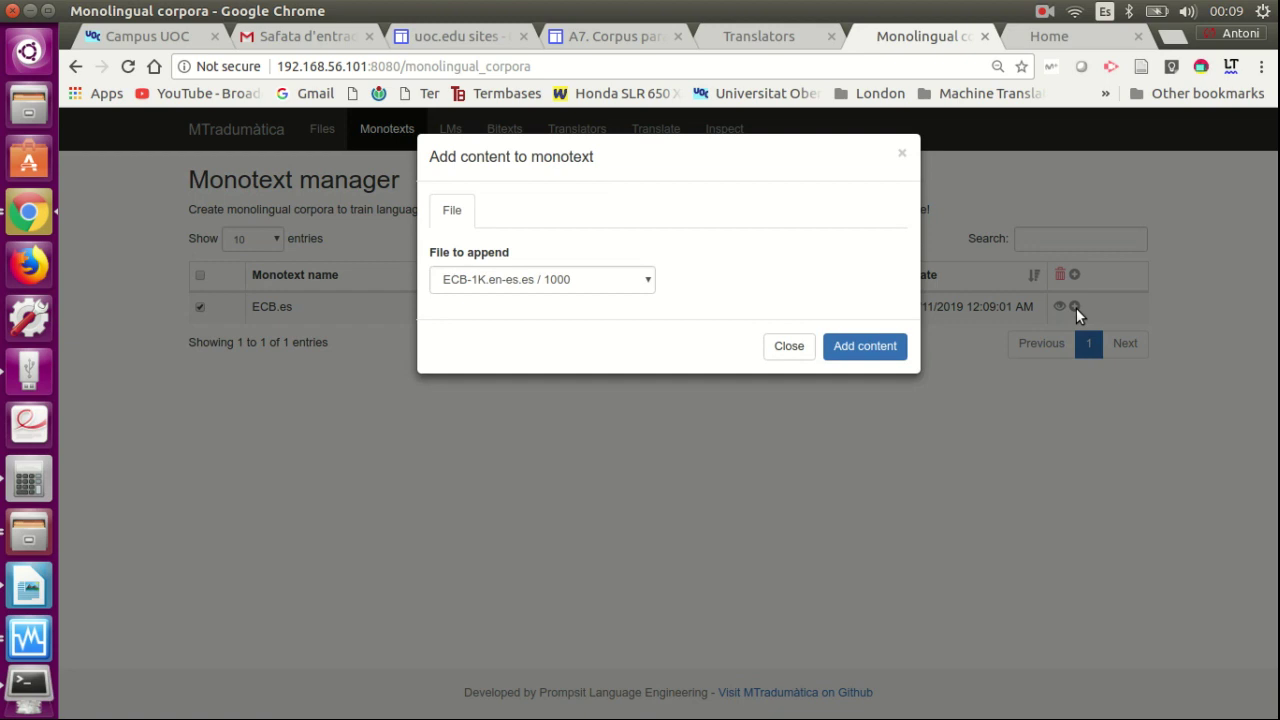
{"action": "left_click", "coordinate": [623, 284]}
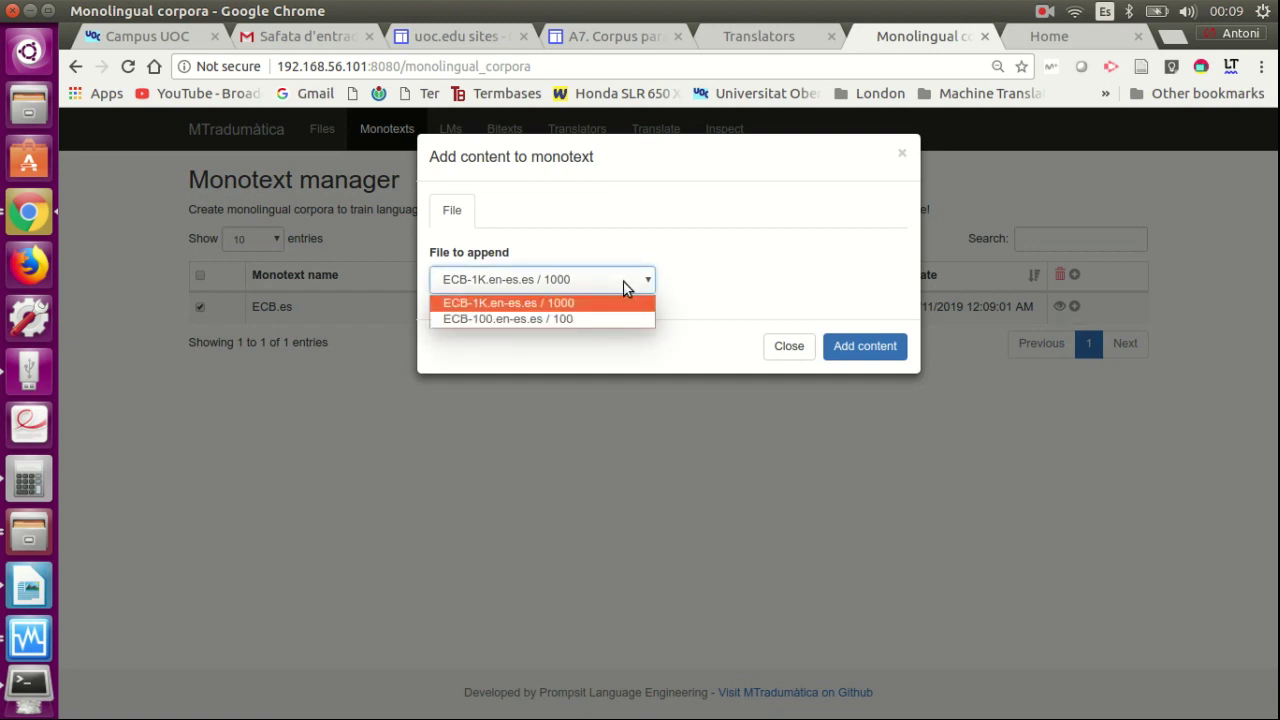
{"action": "left_click", "coordinate": [524, 306]}
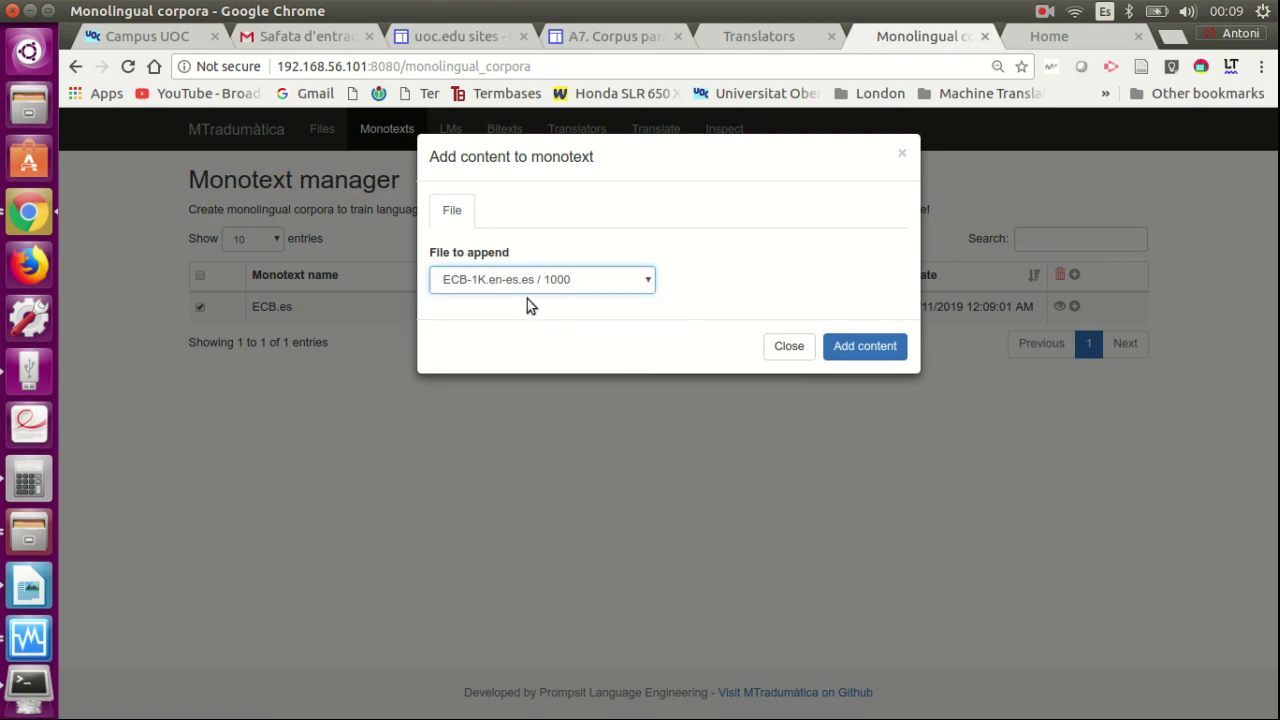
{"action": "left_click", "coordinate": [875, 346]}
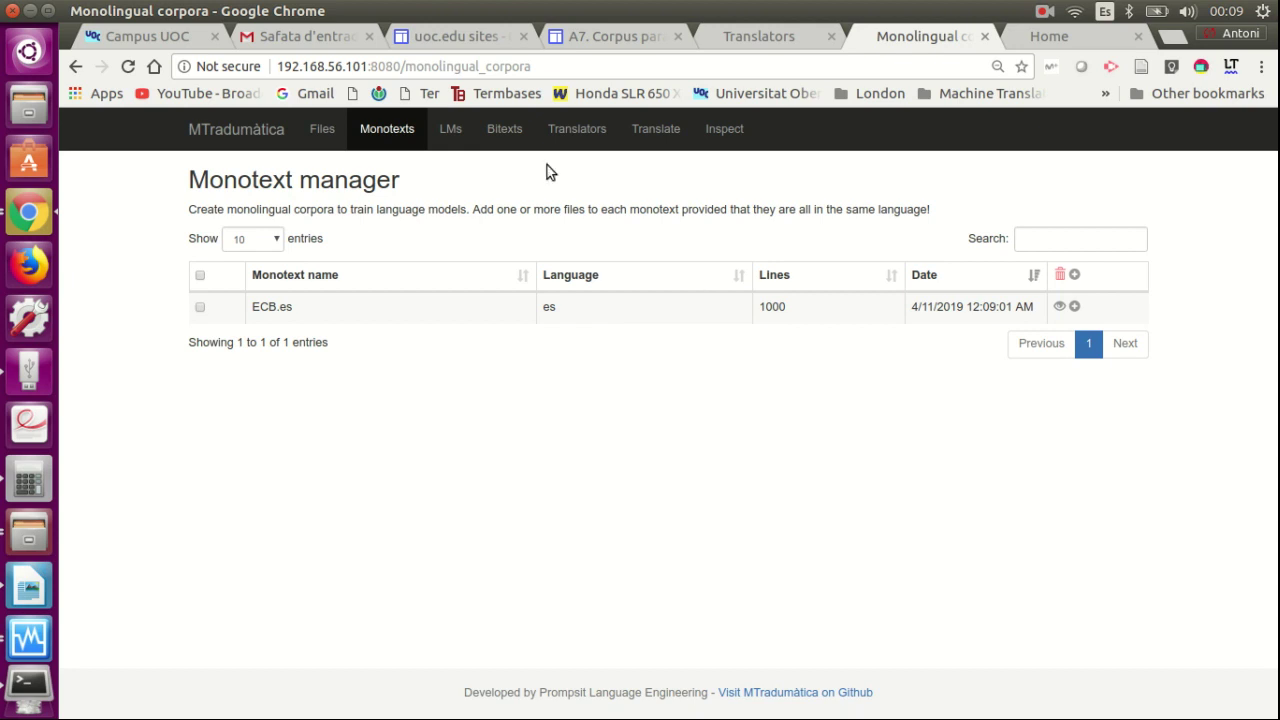
- Delete both existing language models, ECB-100K-es and EBC10K-es, from the Language model trainer
{"action": "left_click", "coordinate": [456, 129]}
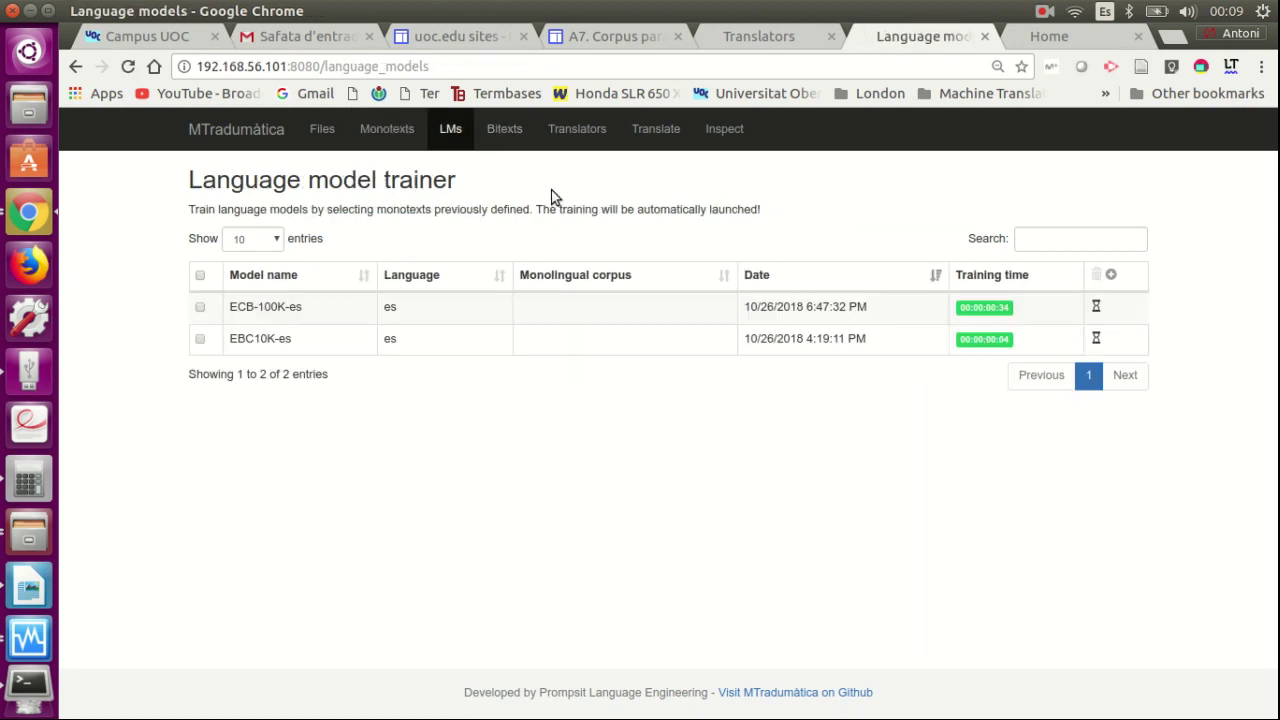
{"action": "left_click", "coordinate": [200, 307]}
{"action": "left_click", "coordinate": [200, 339]}
{"action": "left_click", "coordinate": [1096, 276]}
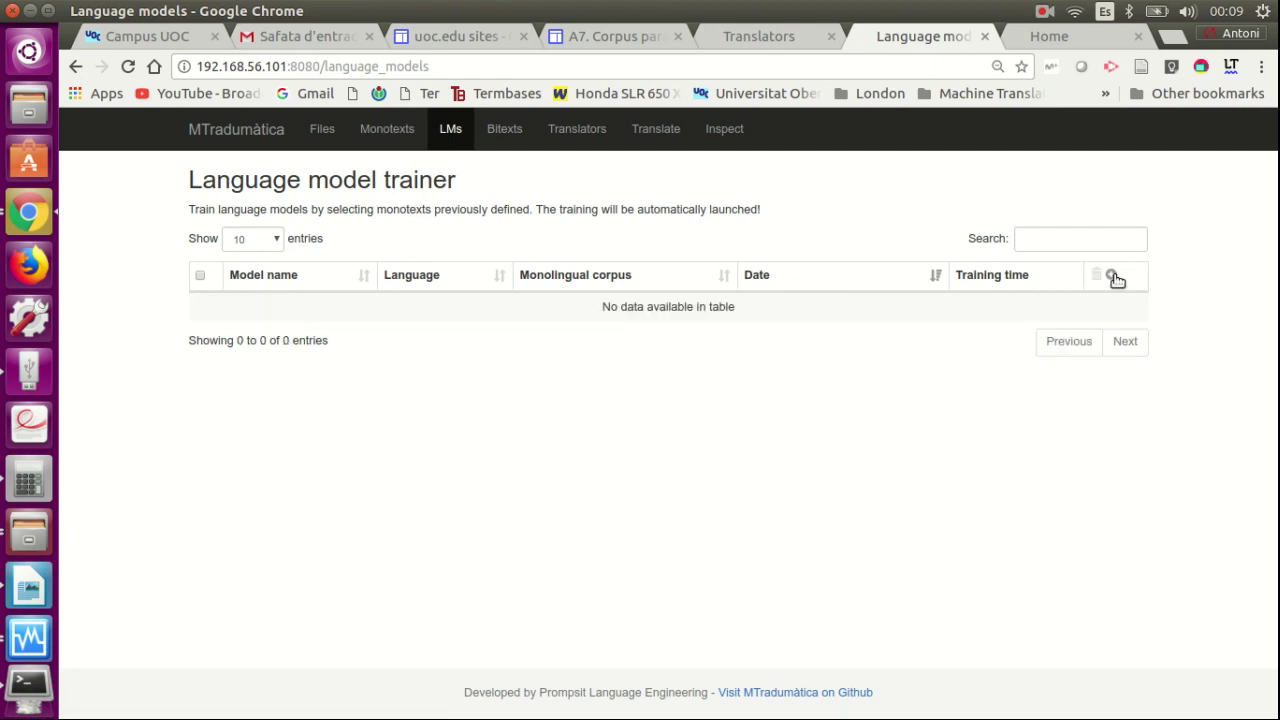
- Train a new language model named ECB.lm.es with Español as its language, using the ECB.es monotext
{"action": "left_click", "coordinate": [1111, 275]}
{"action": "left_click", "coordinate": [612, 208]}
{"action": "type", "text": "EC"}
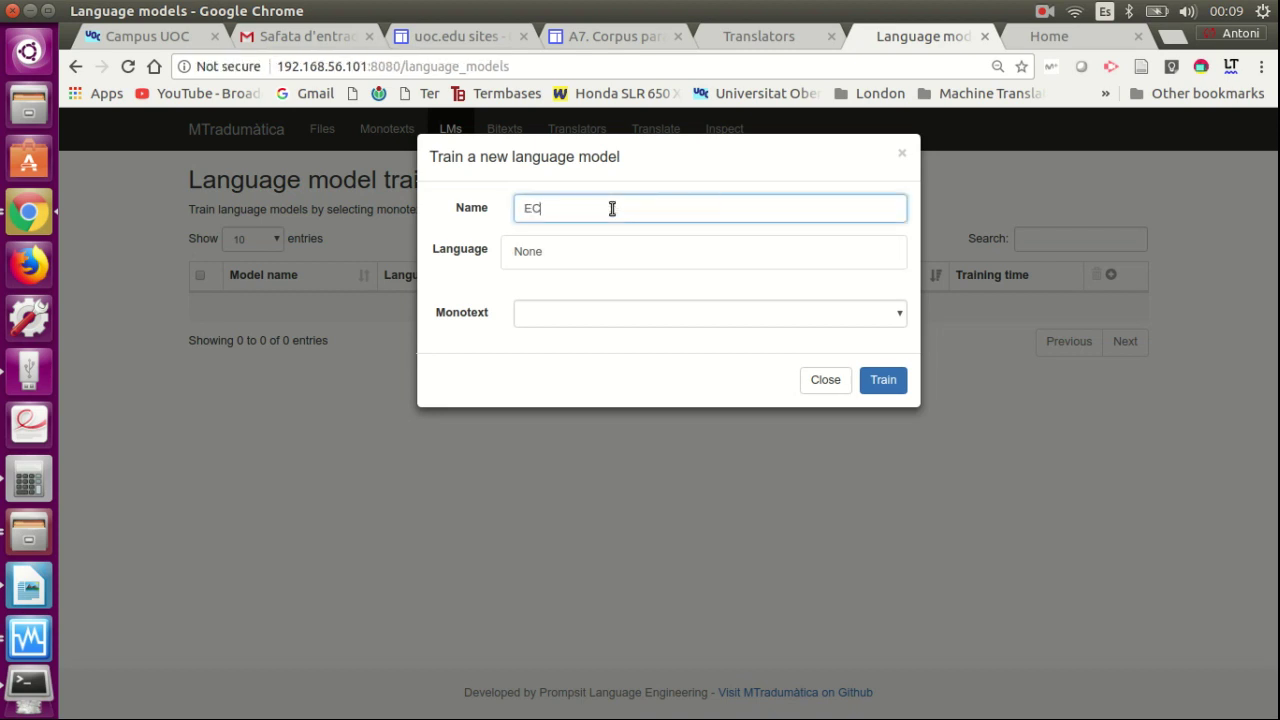
{"action": "type", "text": "B.lm.es"}
{"action": "left_click", "coordinate": [563, 260]}
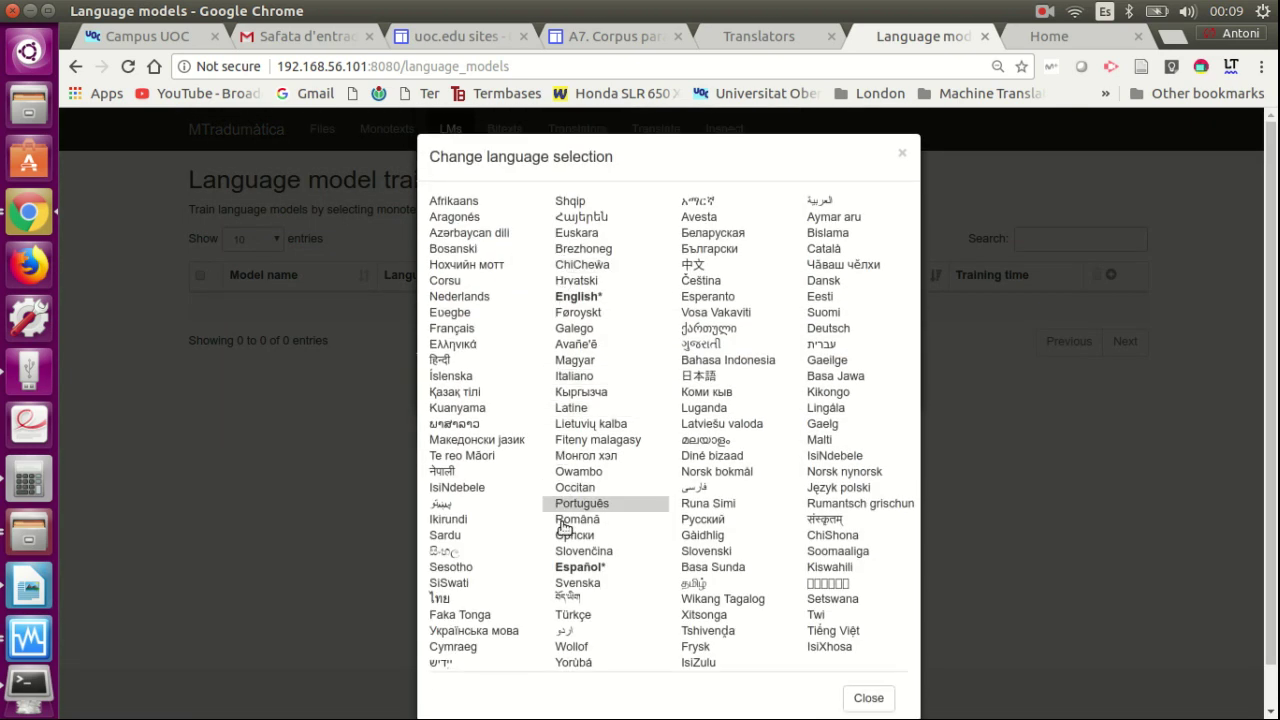
{"action": "left_click", "coordinate": [578, 567]}
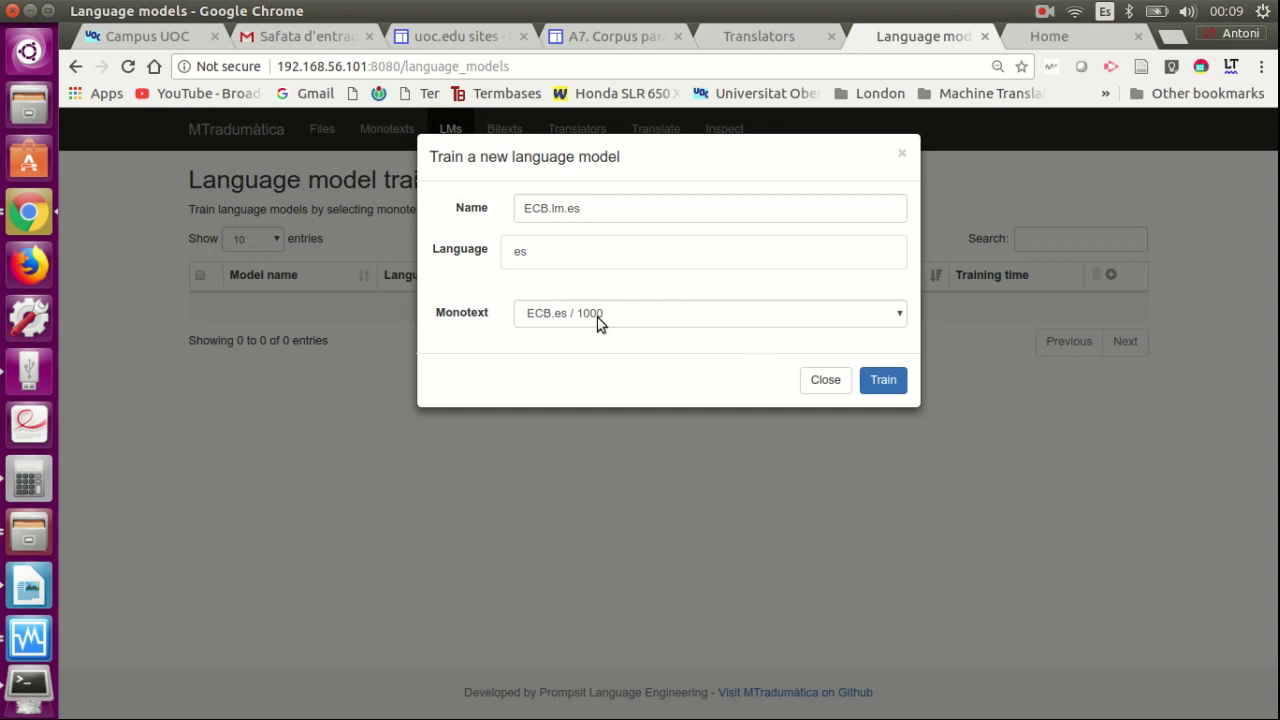
{"action": "left_click", "coordinate": [877, 381]}
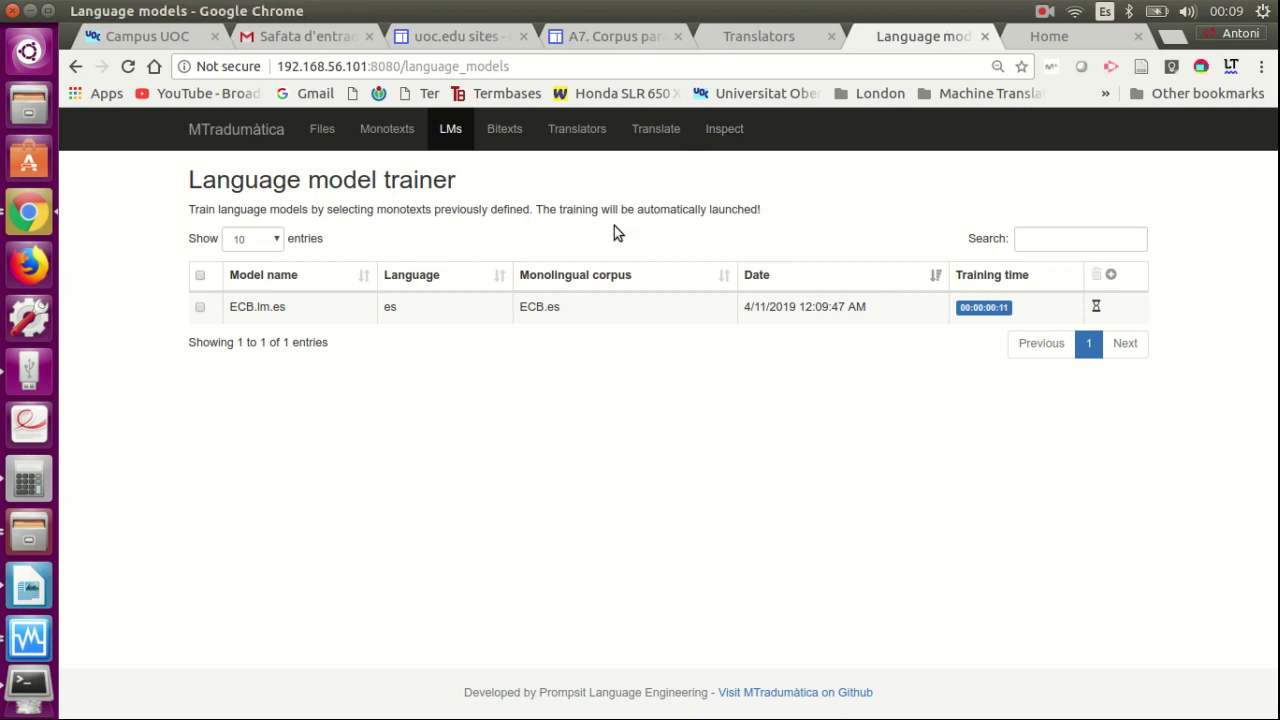
{"action": "left_click", "coordinate": [341, 134]}
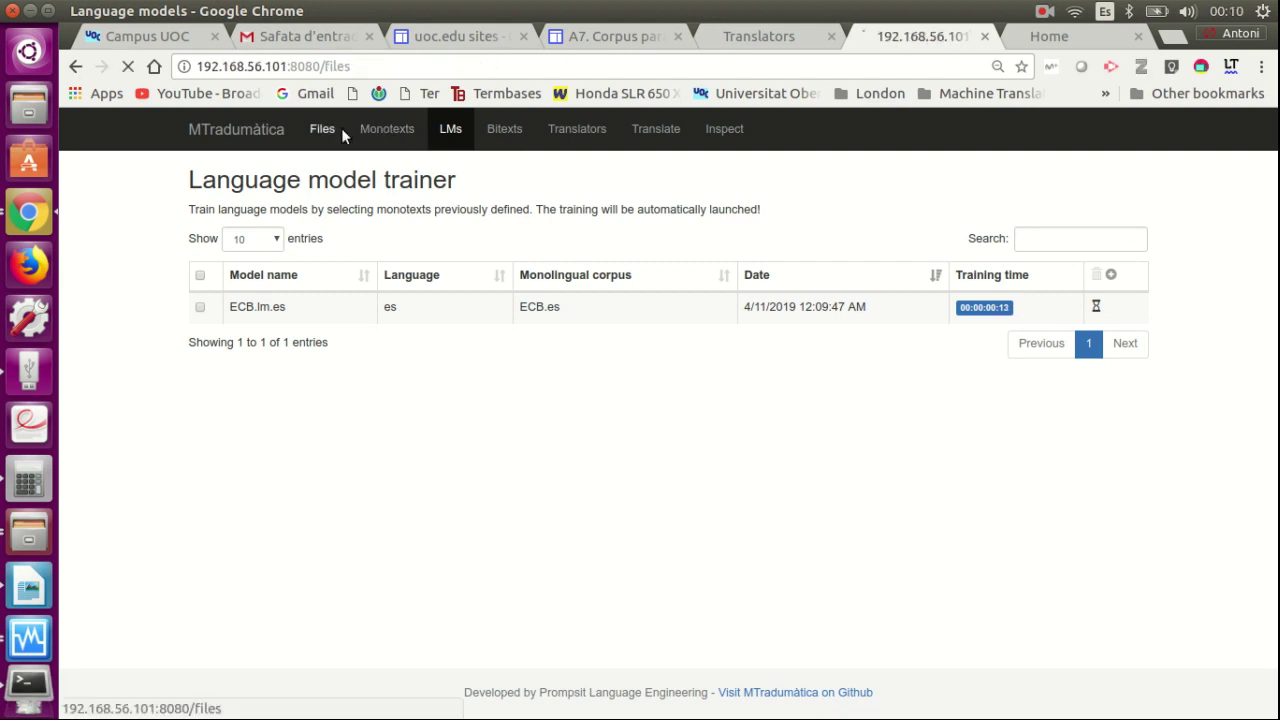
{"action": "left_click", "coordinate": [440, 133]}
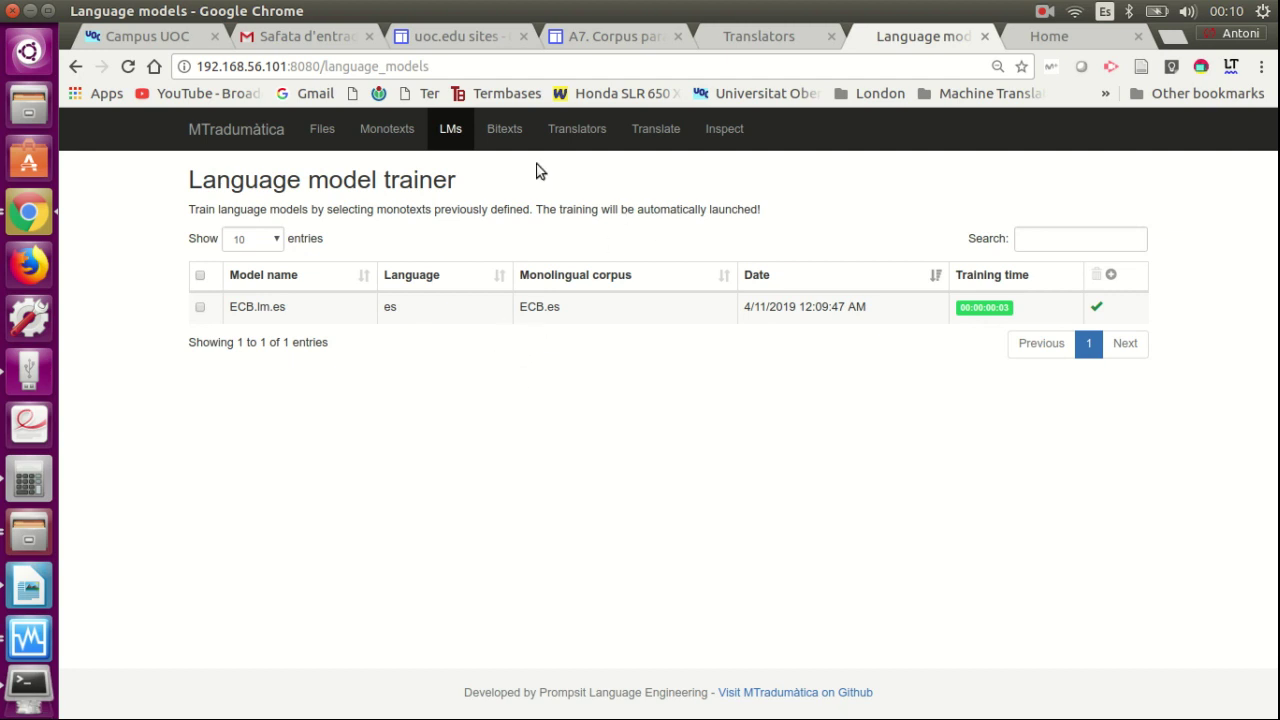
- Delete all five existing bitexts, including DOGC-tuning1 and the ECB ones, from the Bitext manager
{"action": "left_click", "coordinate": [505, 130]}
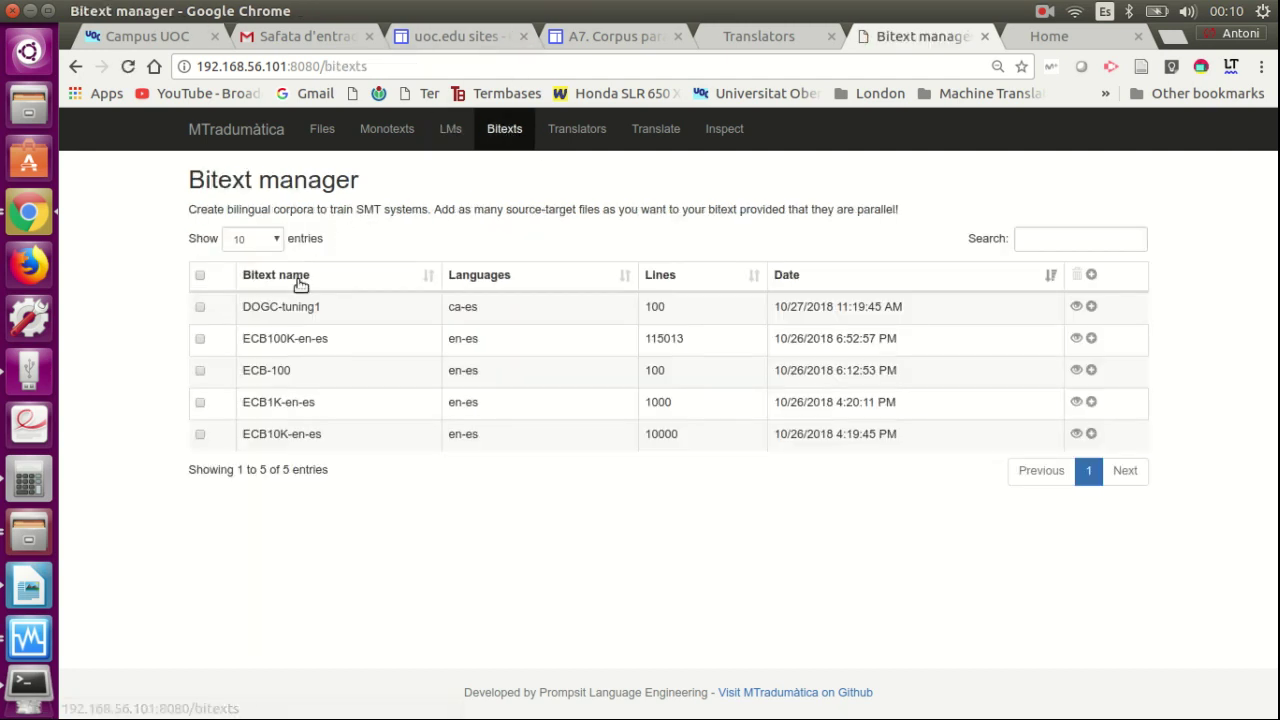
{"action": "left_click", "coordinate": [200, 308]}
{"action": "left_click", "coordinate": [200, 340]}
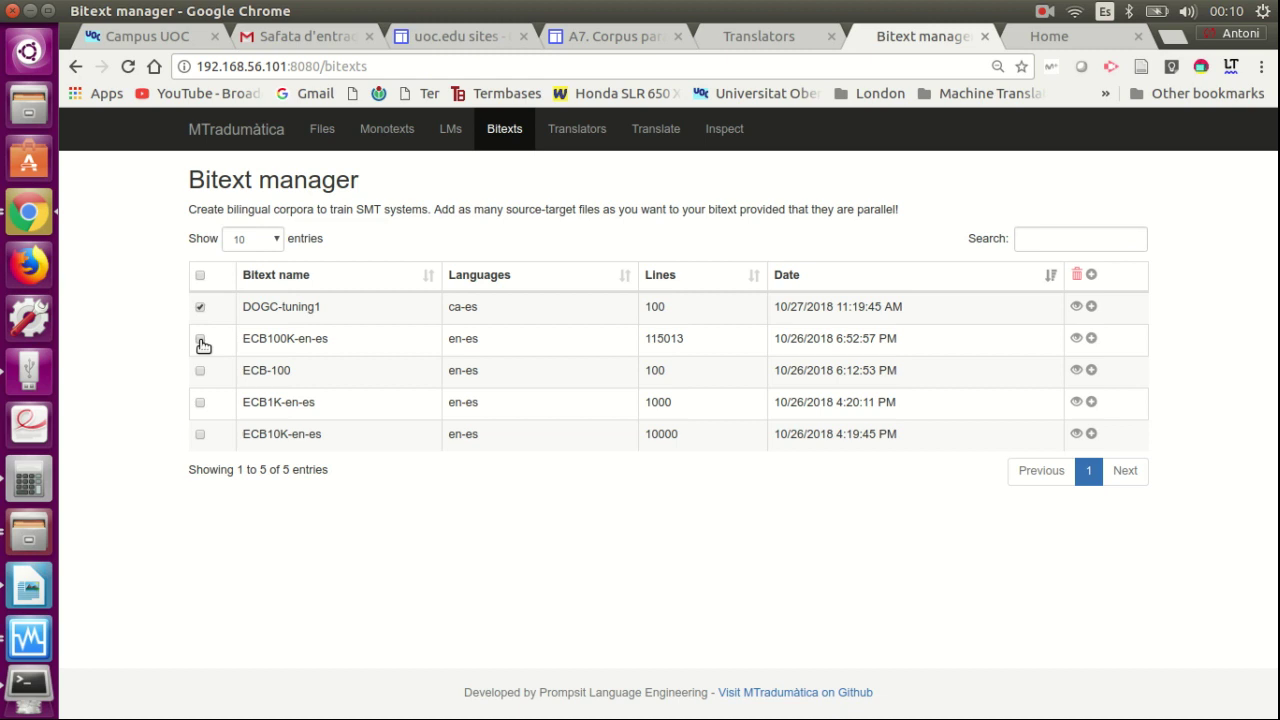
{"action": "left_click", "coordinate": [200, 372]}
{"action": "left_click", "coordinate": [200, 404]}
{"action": "left_click", "coordinate": [200, 436]}
{"action": "left_click", "coordinate": [1077, 276]}
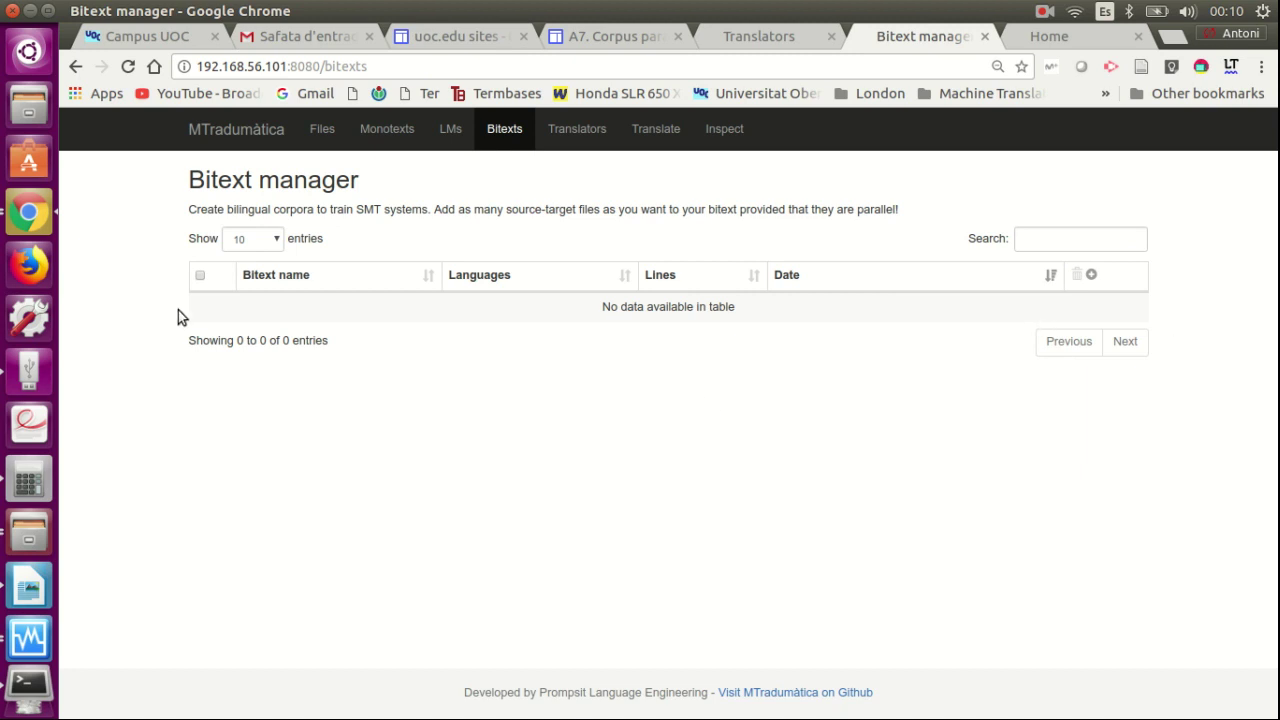
- Create an English-to-Spanish bitext named ECB-en-es and add the files ECB-1K.en-es.en and ECB-1K.en-es.es to it
{"action": "left_click", "coordinate": [1090, 275]}
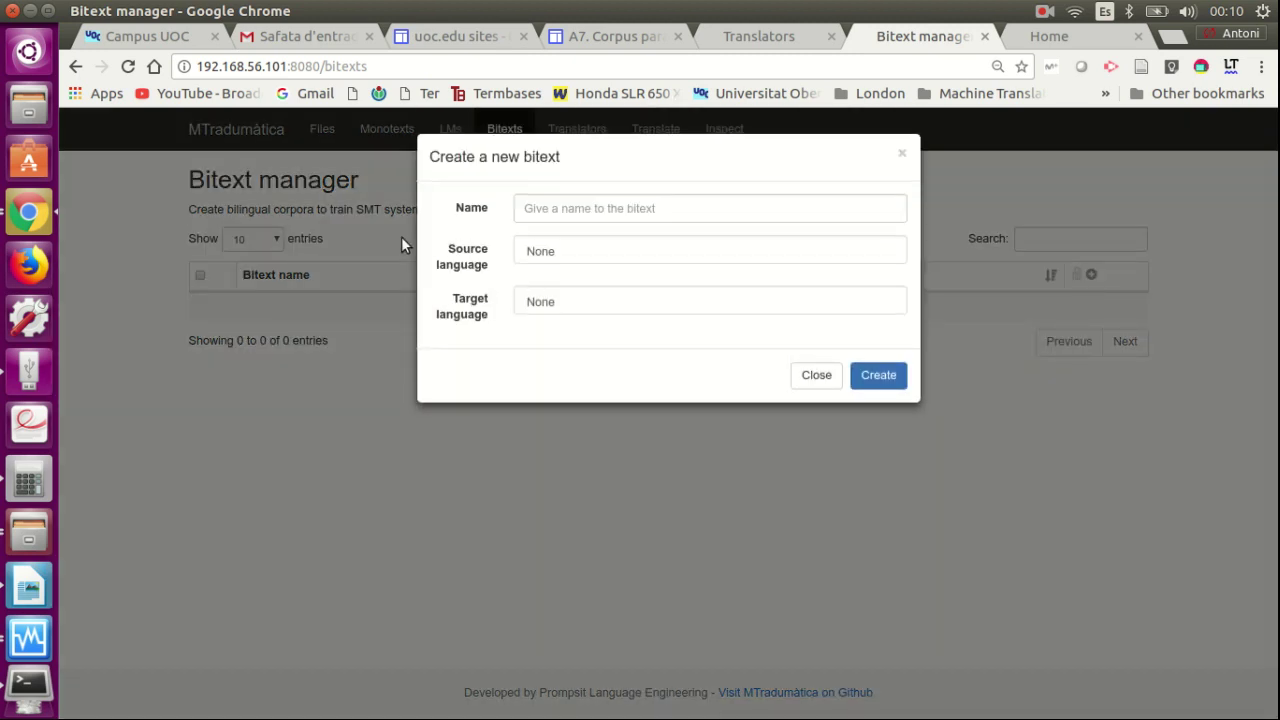
{"action": "left_click", "coordinate": [527, 211]}
{"action": "type", "text": "ECB-en"}
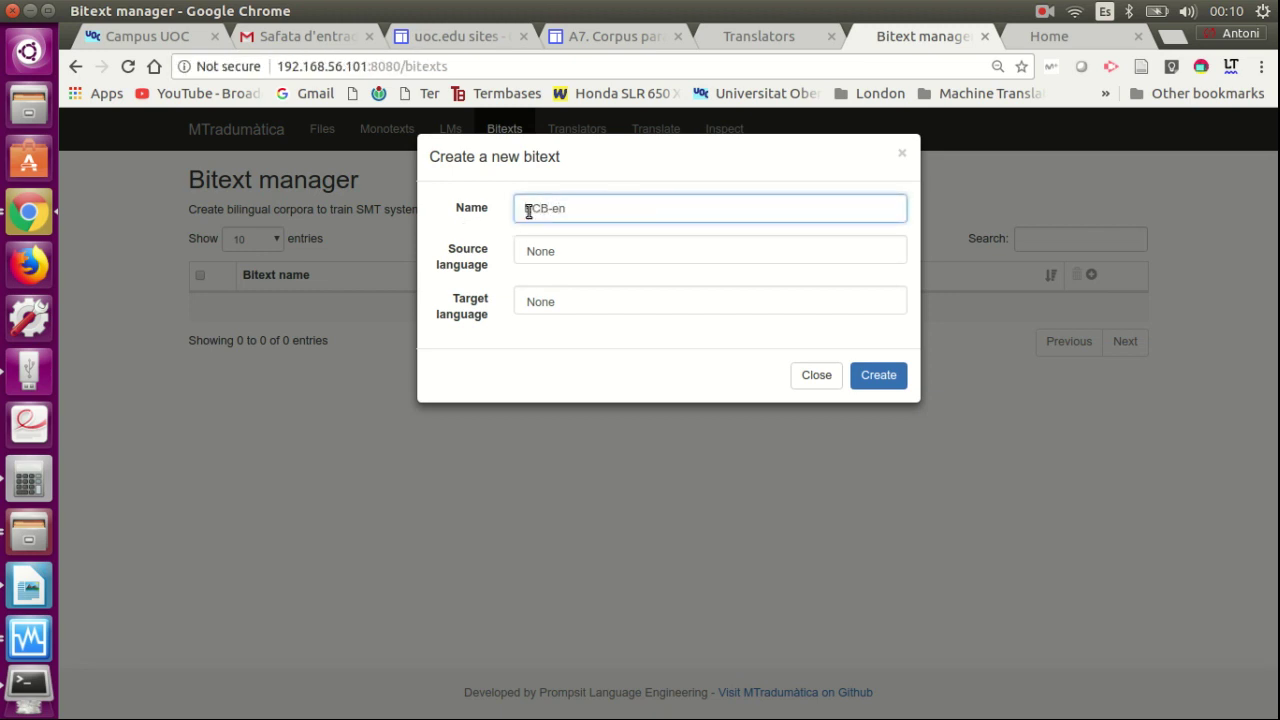
{"action": "key", "text": "BackSpace"}
{"action": "type", "text": "n-es"}
{"action": "left_click", "coordinate": [546, 254]}
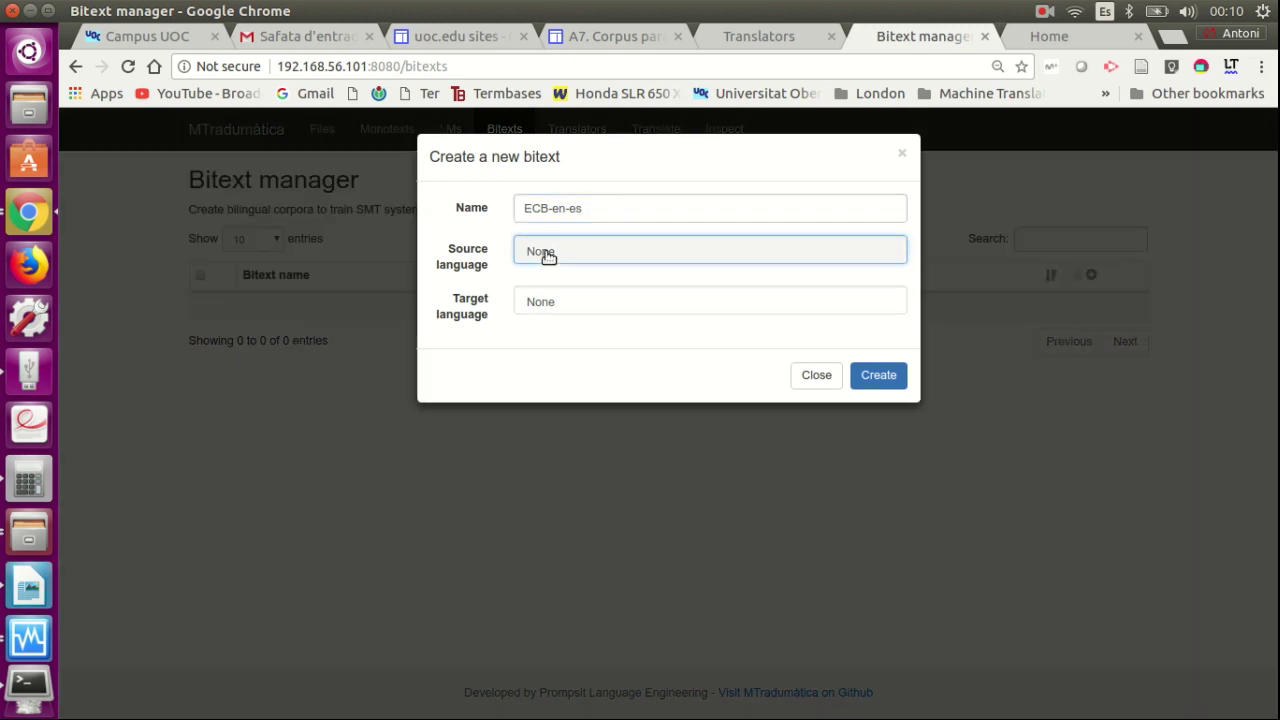
{"action": "left_click", "coordinate": [600, 313]}
{"action": "left_click", "coordinate": [600, 313]}
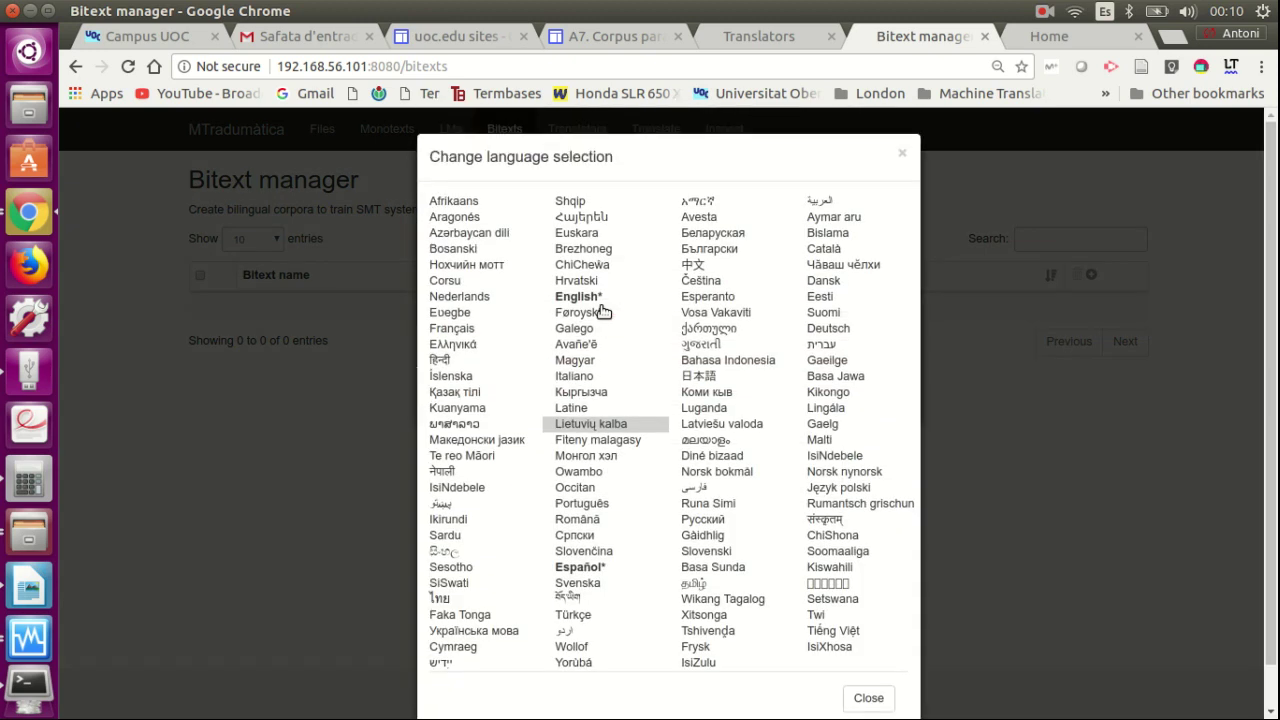
{"action": "left_click", "coordinate": [585, 568]}
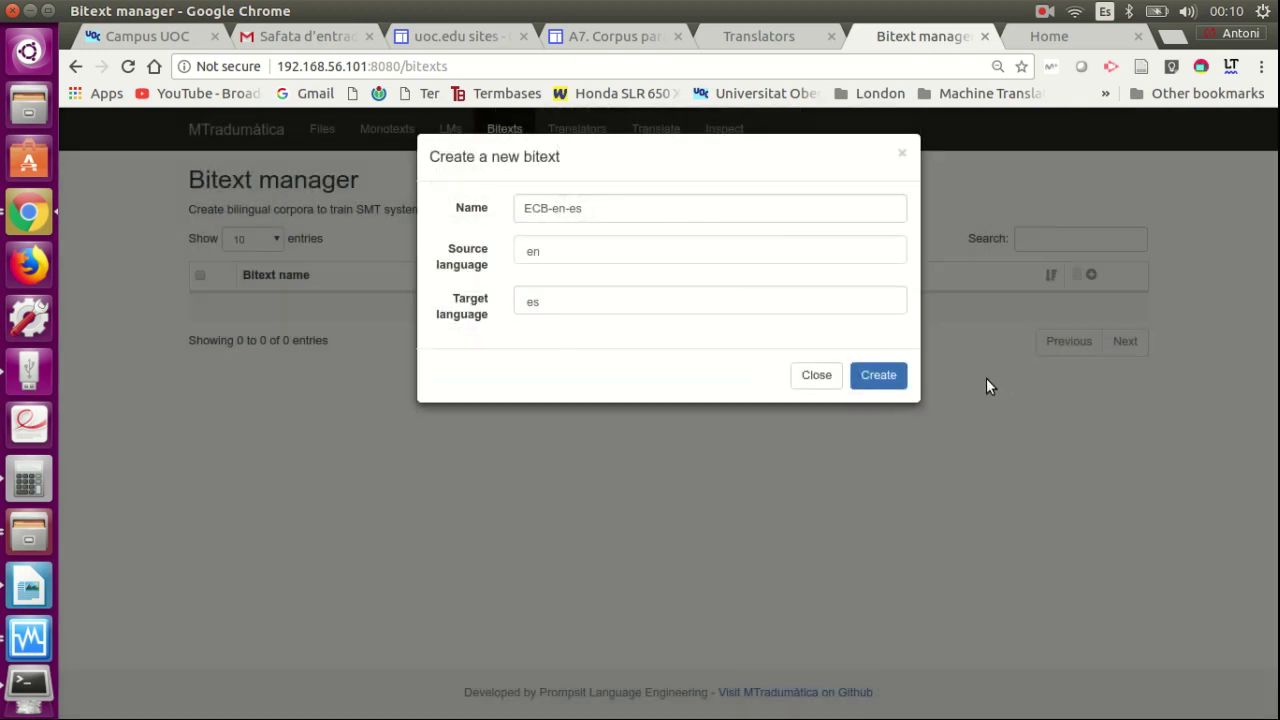
{"action": "left_click", "coordinate": [882, 381]}
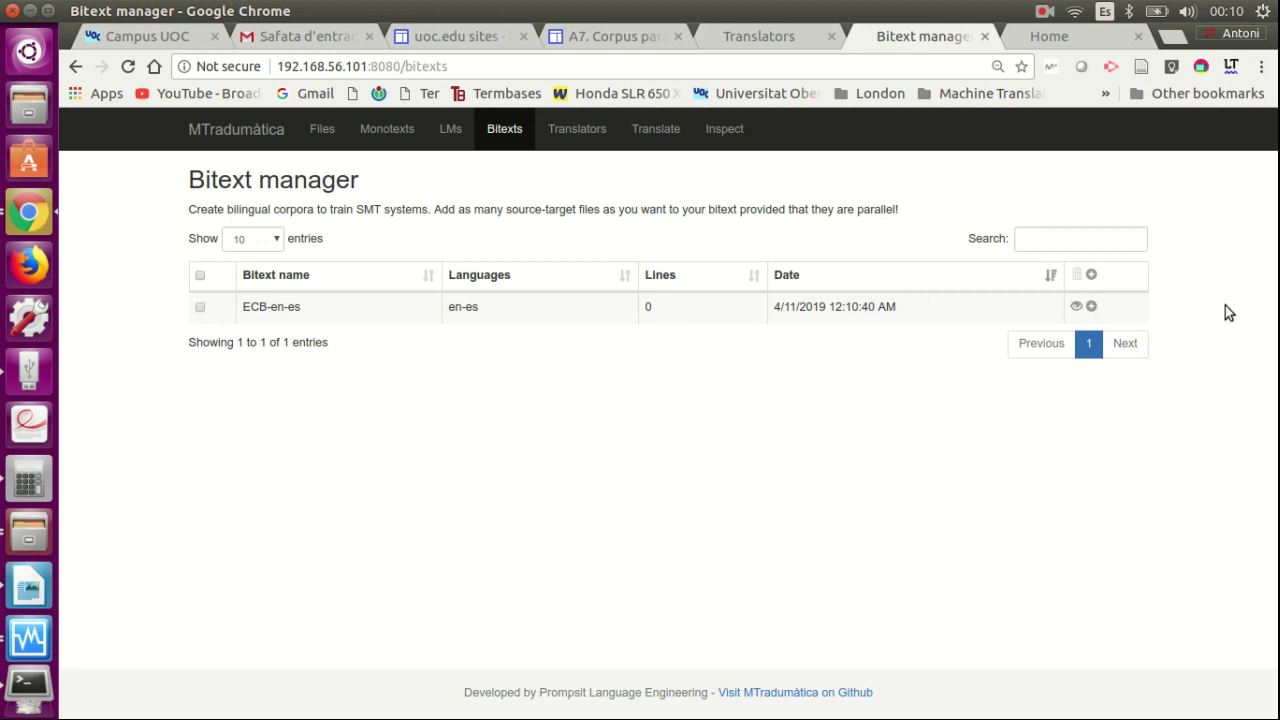
{"action": "left_click", "coordinate": [1091, 306]}
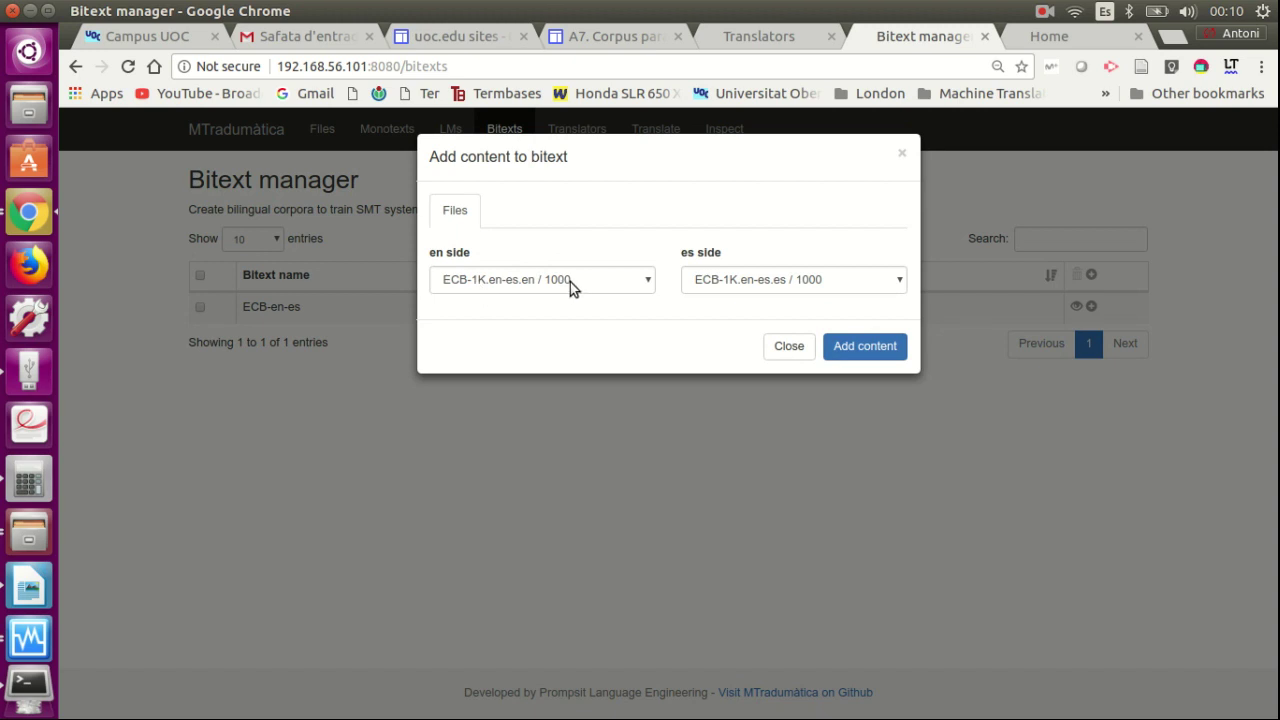
{"action": "left_click", "coordinate": [865, 347]}
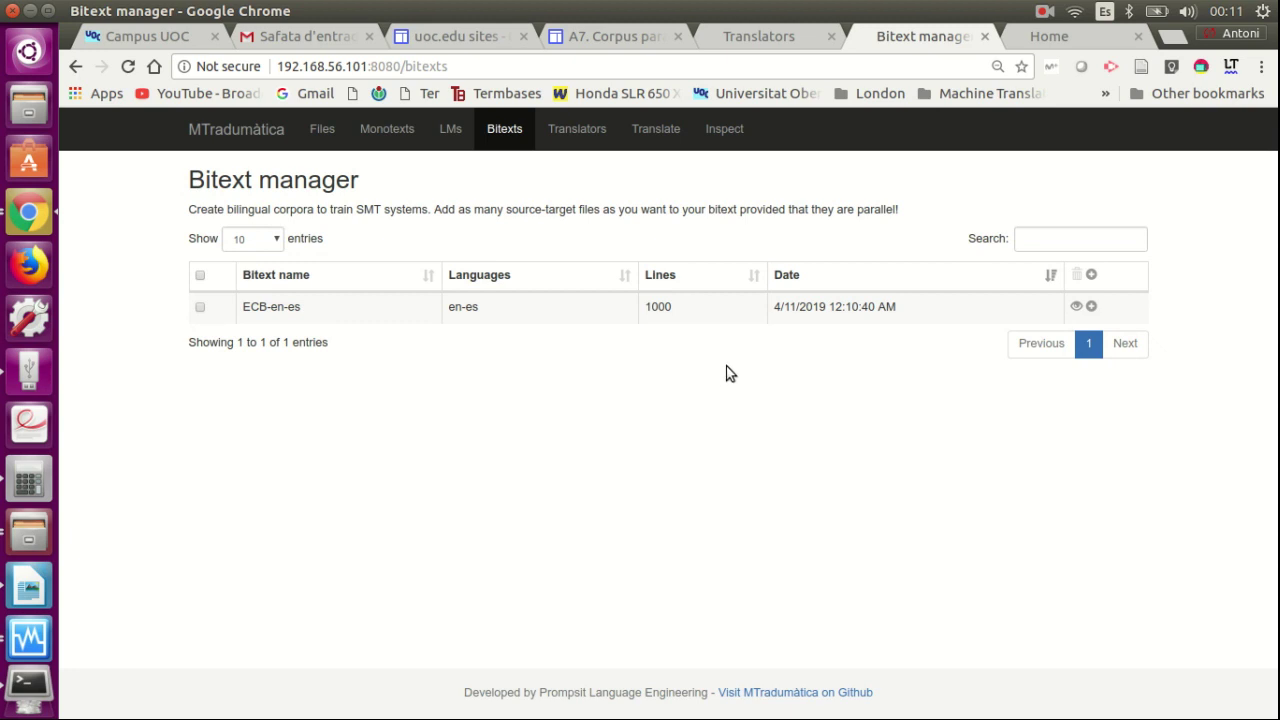
- Create a second bitext named ECB-en-es-tuning with source language en and target language es
{"action": "left_click", "coordinate": [1090, 274]}
{"action": "left_click", "coordinate": [603, 207]}
{"action": "type", "text": "-"}
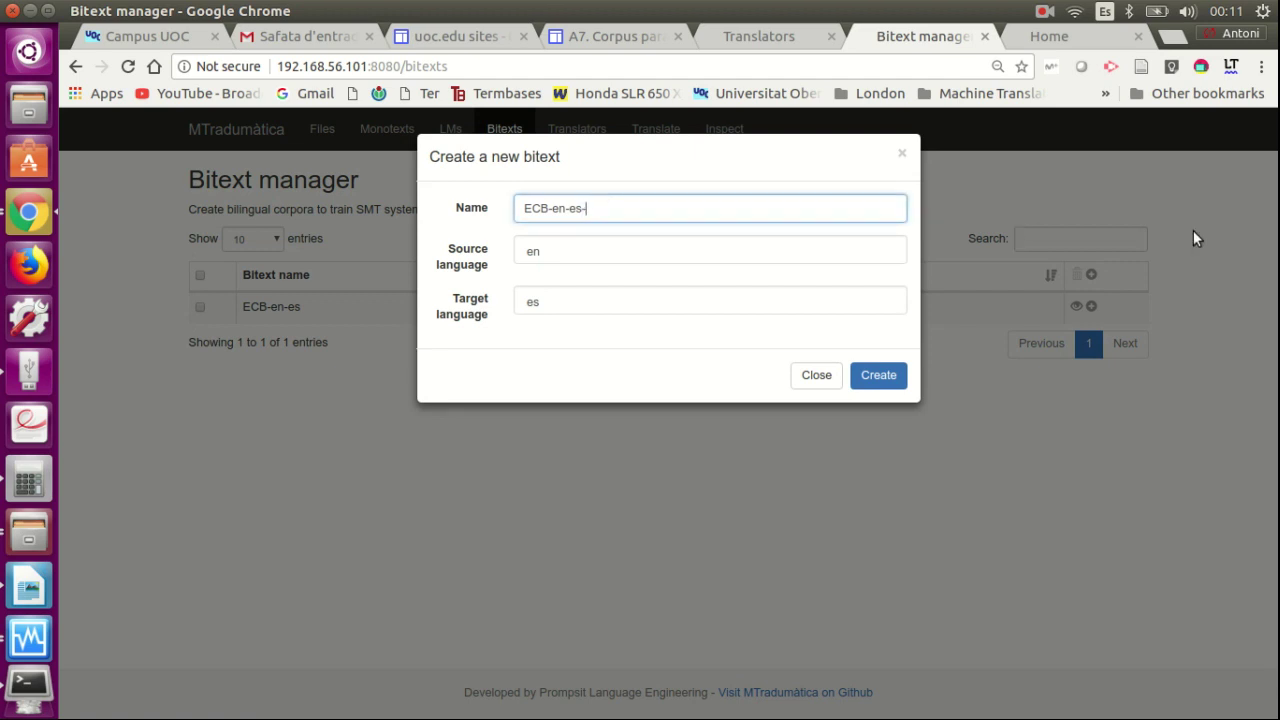
{"action": "type", "text": "tuning"}
{"action": "left_click", "coordinate": [898, 372]}
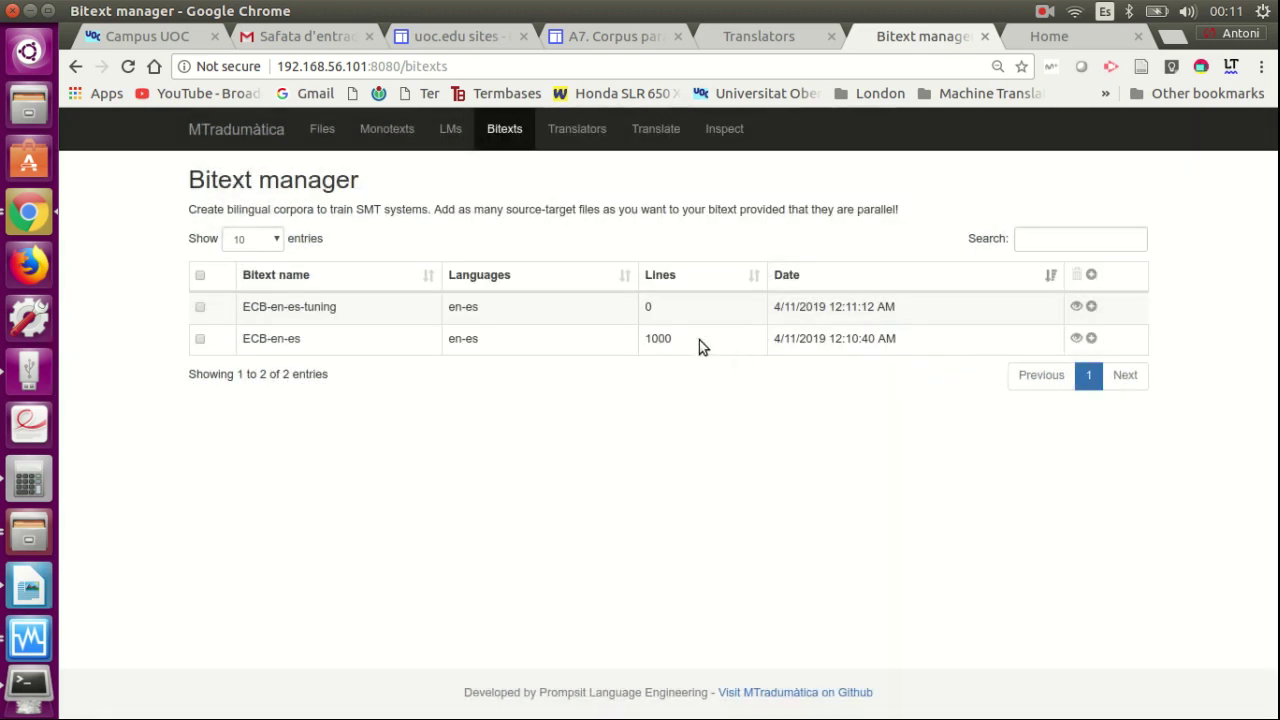
- Add the files ECB-100.en-es.en and ECB-100.en-es.es to the ECB-en-es-tuning bitext
{"action": "left_click", "coordinate": [1093, 308]}
{"action": "left_click", "coordinate": [622, 282]}
{"action": "left_click", "coordinate": [610, 317]}
{"action": "left_click", "coordinate": [726, 282]}
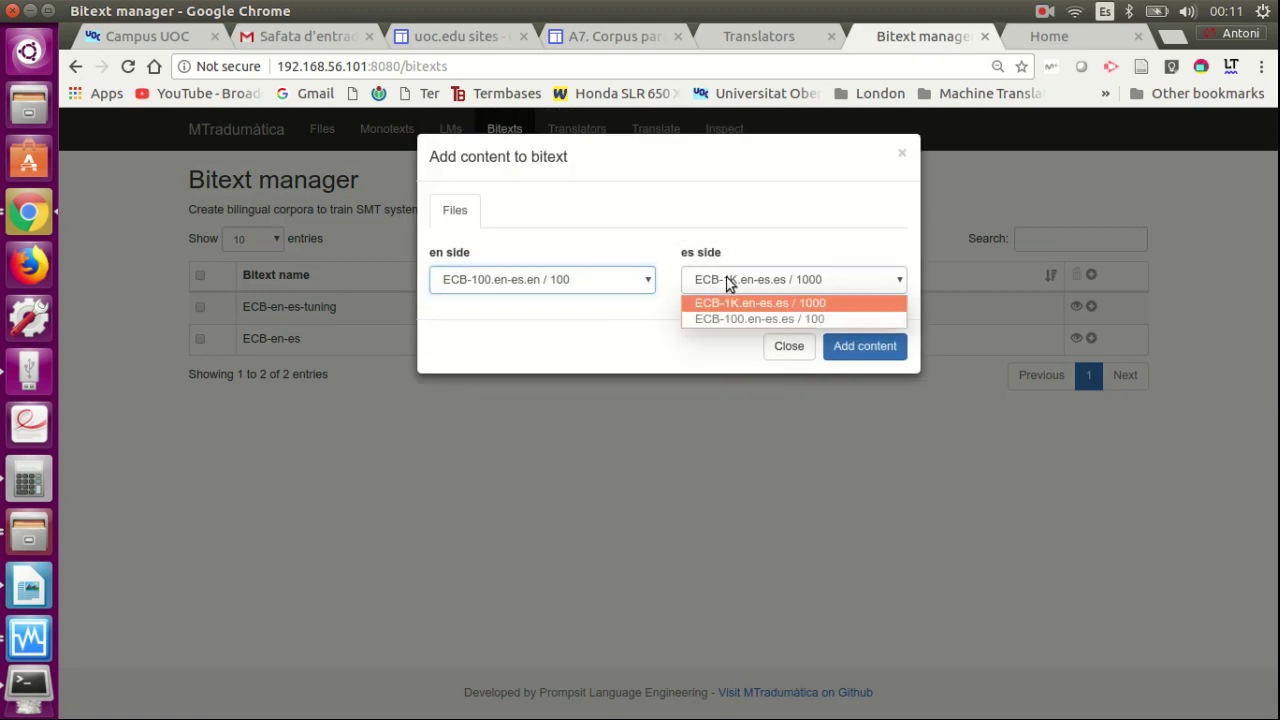
{"action": "left_click", "coordinate": [726, 317]}
{"action": "left_click", "coordinate": [862, 348]}
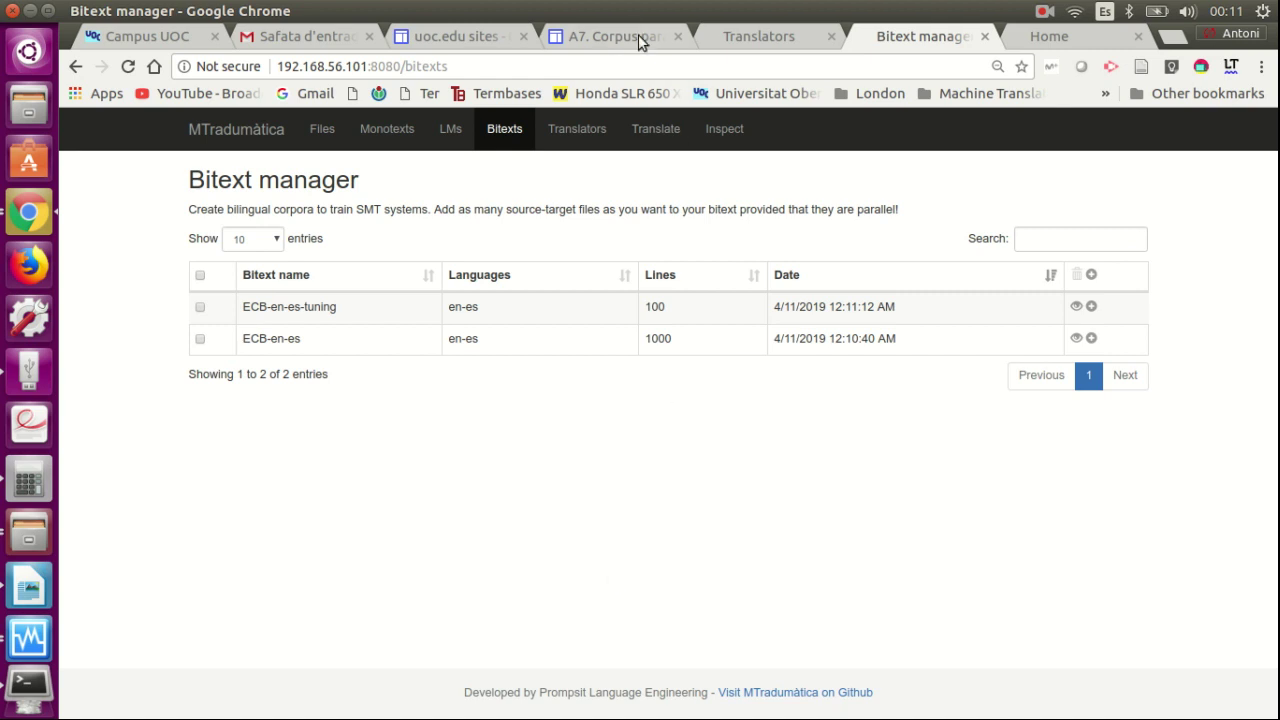
- Delete both existing translators, ECB-100K-100 and ECB-10K-100, from the Translator trainer
{"action": "left_click", "coordinate": [593, 130]}
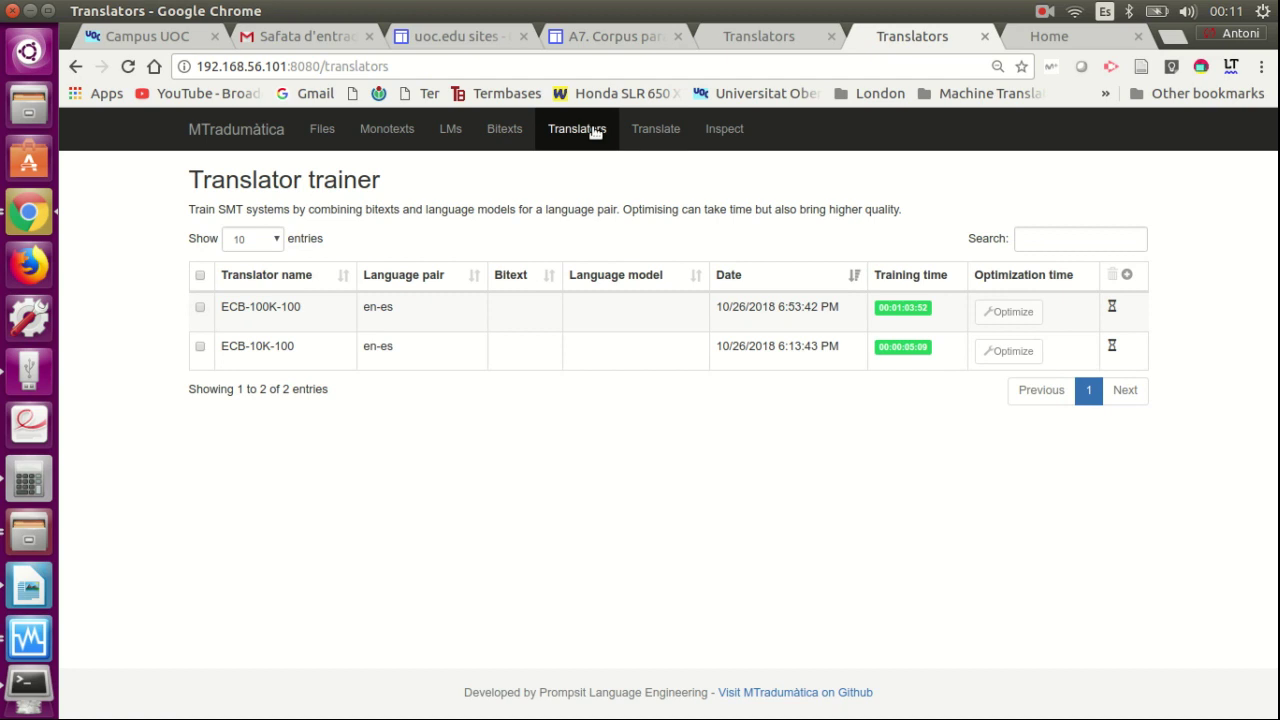
{"action": "left_click", "coordinate": [200, 307]}
{"action": "left_click", "coordinate": [200, 346]}
{"action": "left_click", "coordinate": [1111, 276]}
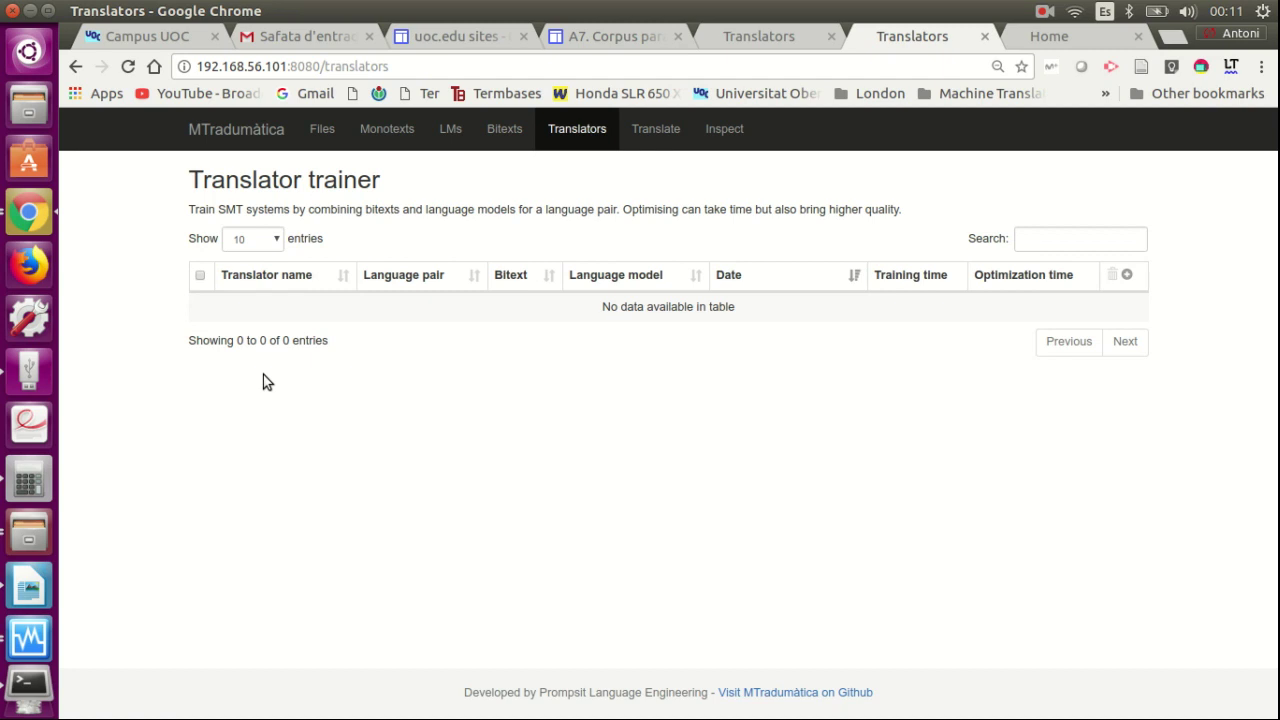
- Start a new translator named ECB-eng-spa with English as the source language and Spanish as the target language
{"action": "left_click", "coordinate": [1127, 275]}
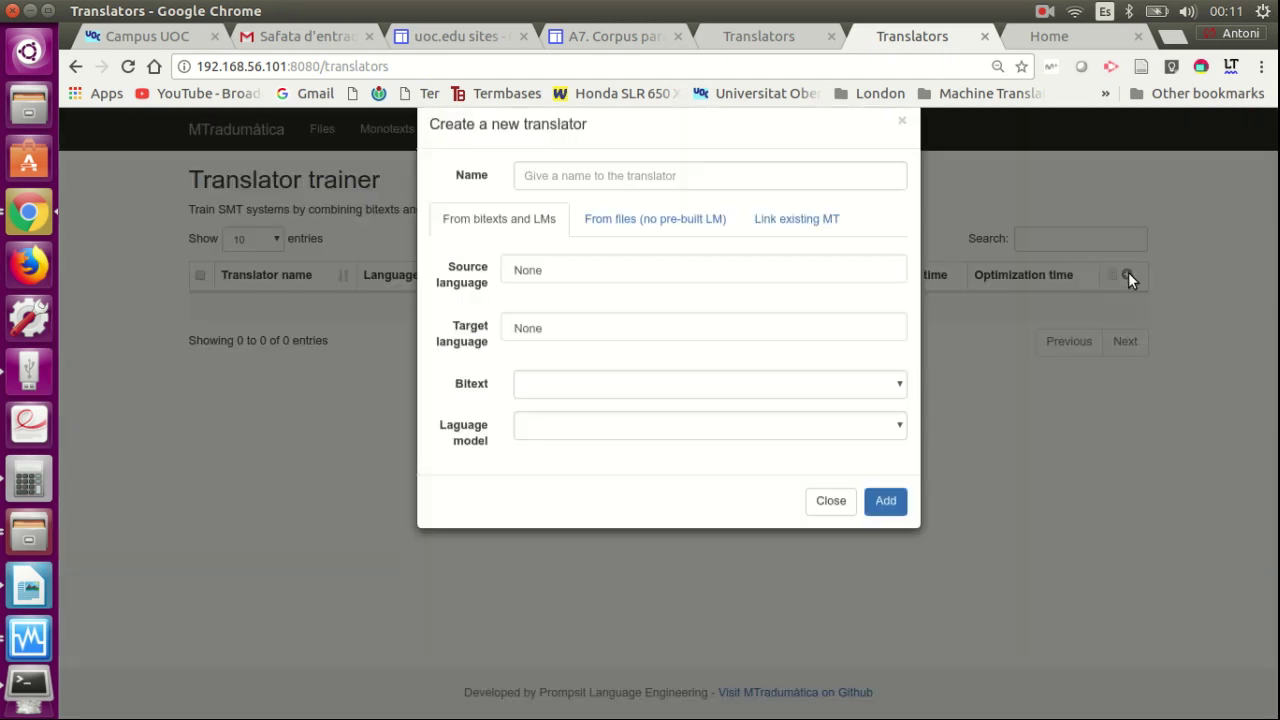
{"action": "left_click", "coordinate": [683, 214]}
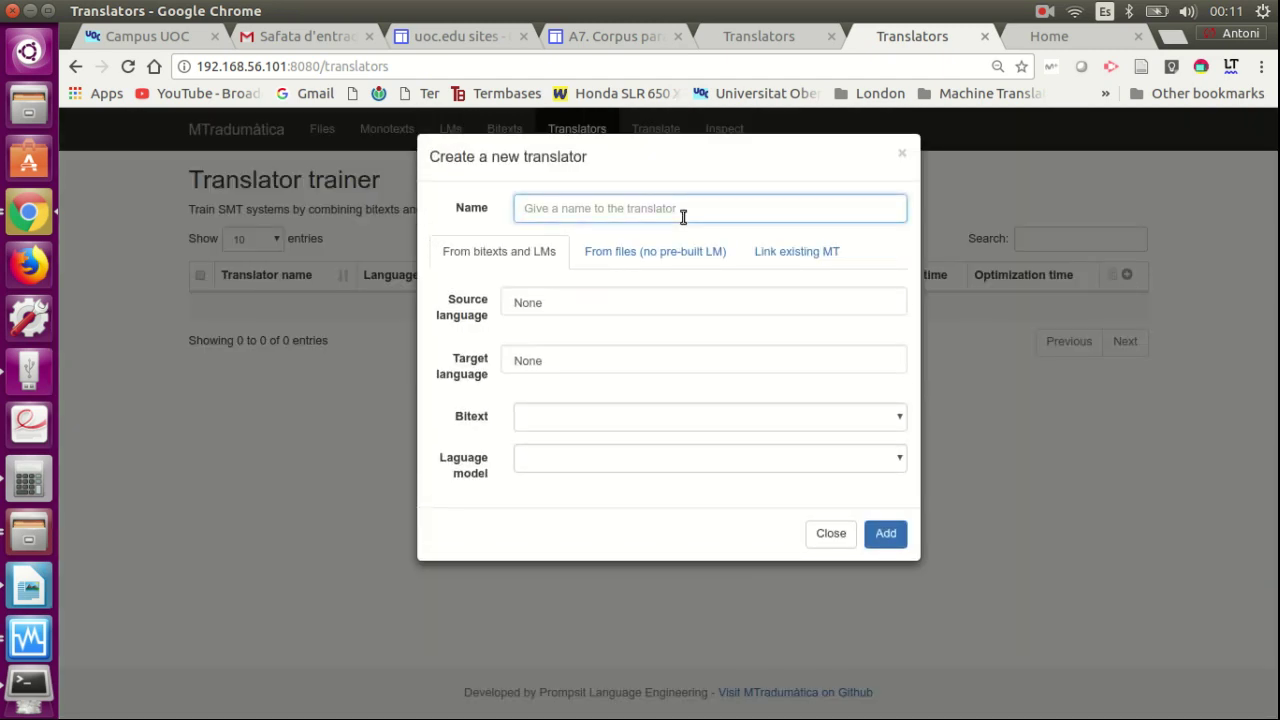
{"action": "type", "text": "ECB-eng-spa"}
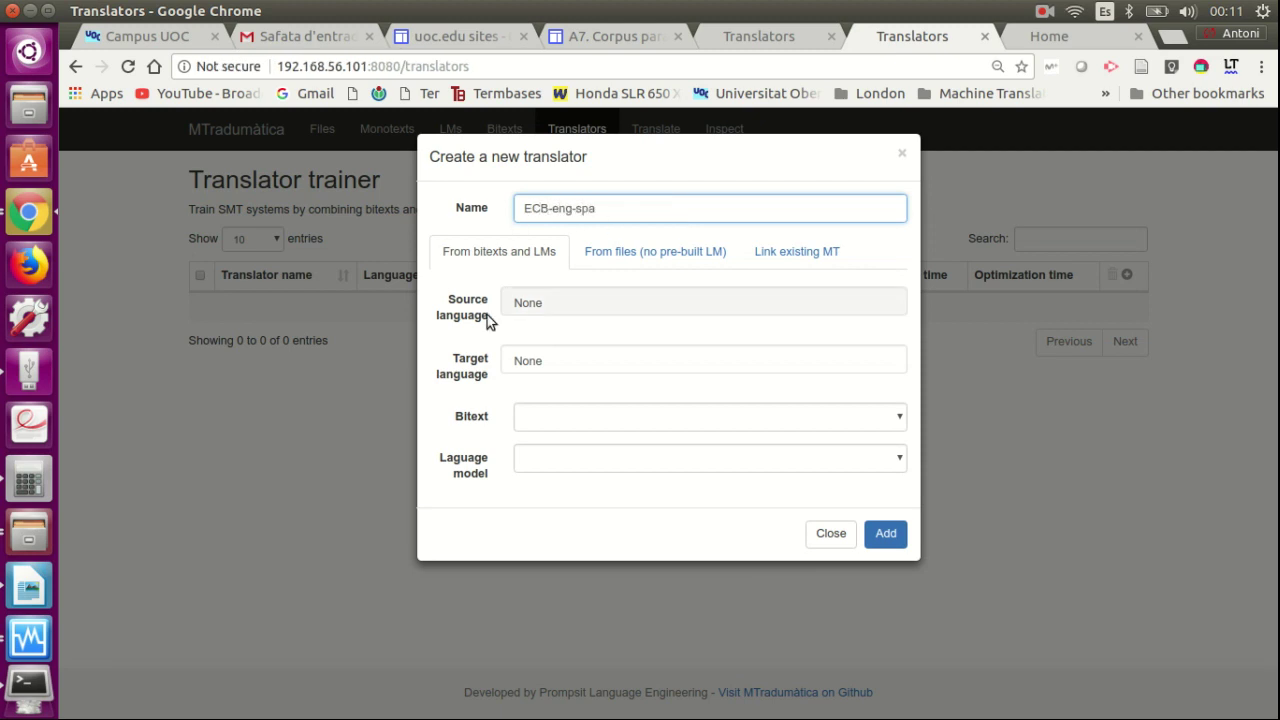
{"action": "left_click", "coordinate": [526, 302]}
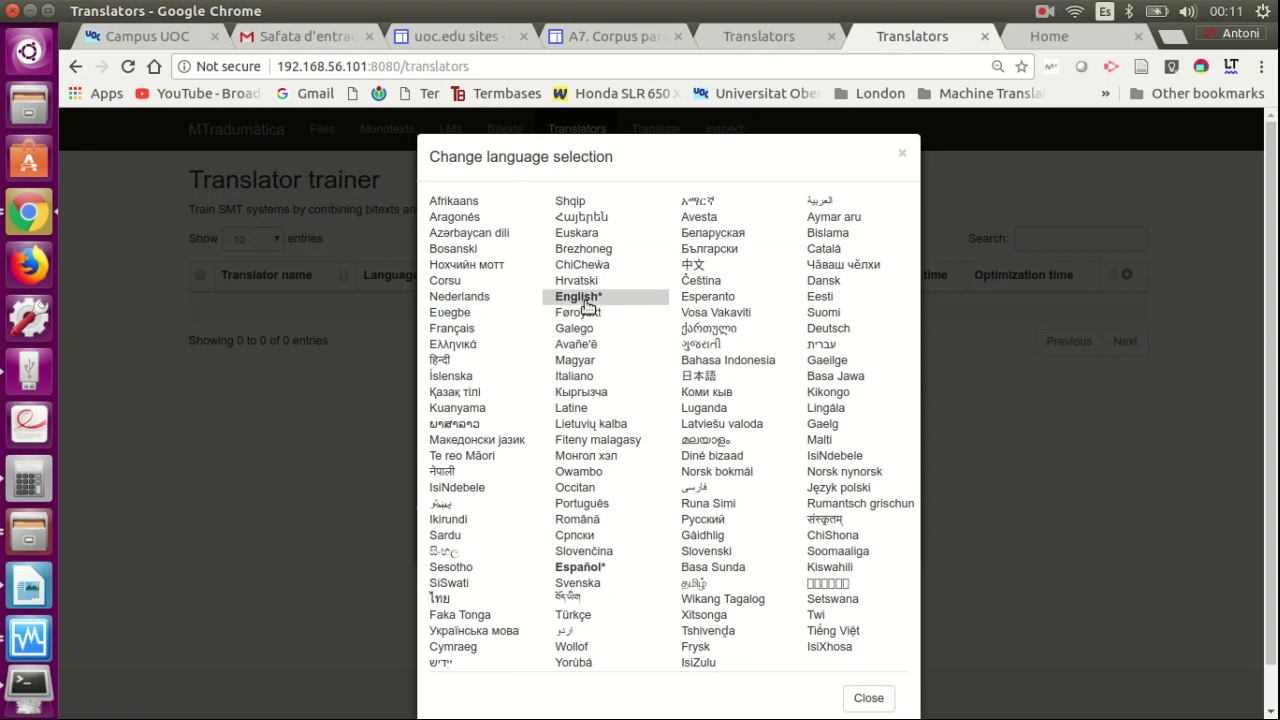
{"action": "left_click", "coordinate": [588, 303]}
{"action": "left_click", "coordinate": [594, 366]}
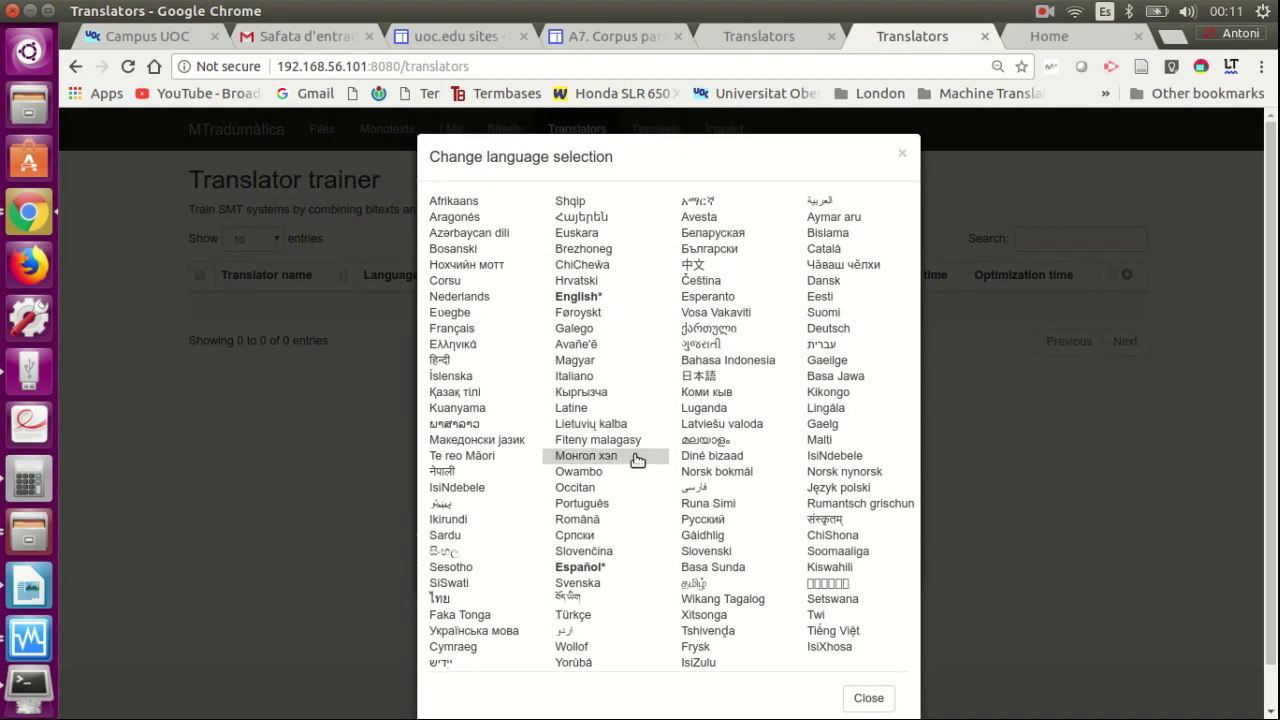
{"action": "left_click", "coordinate": [608, 566]}
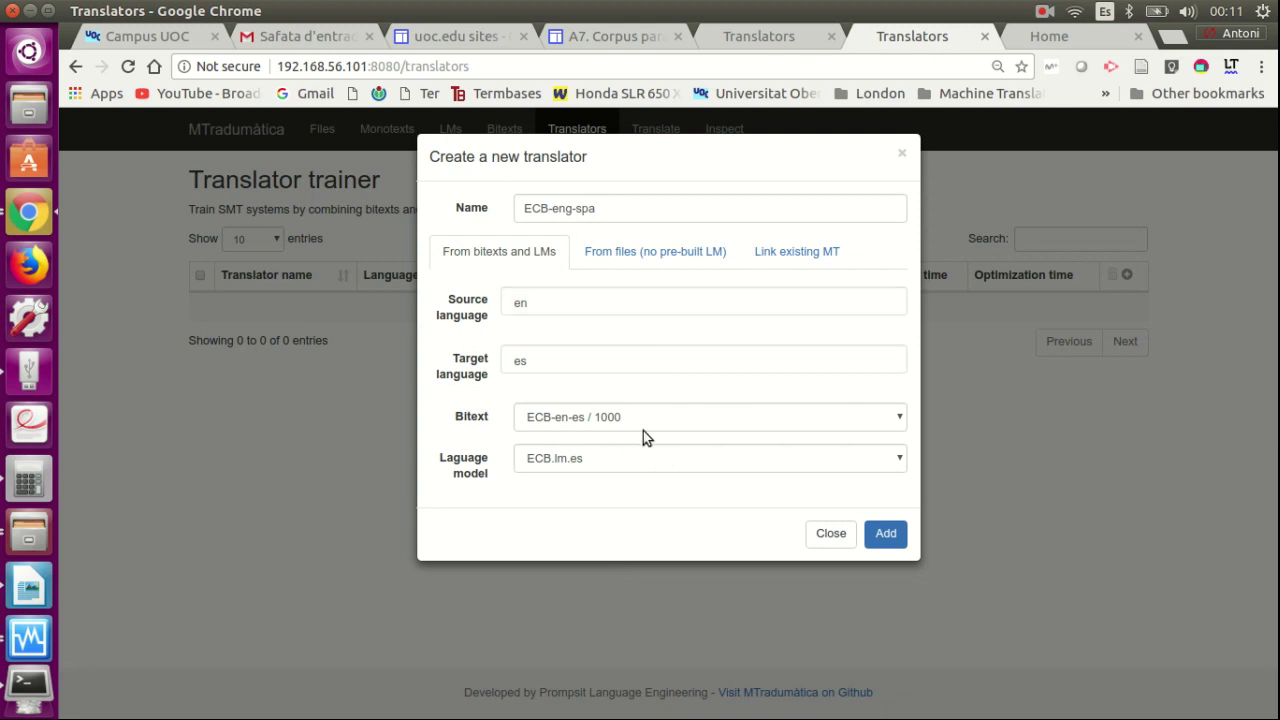
- Choose the ECB-en-es bitext and the ECB.lm.es language model for the new translator and add it
{"action": "left_click", "coordinate": [876, 423]}
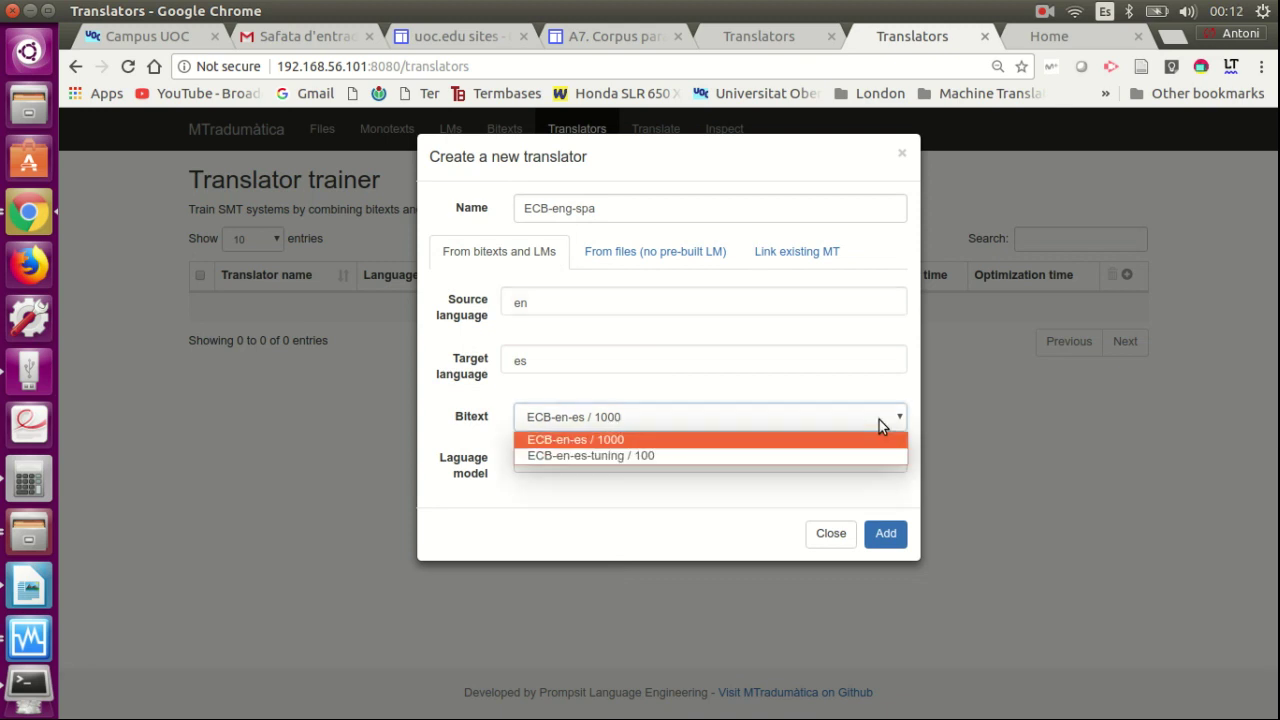
{"action": "left_click", "coordinate": [663, 439]}
{"action": "left_click", "coordinate": [606, 465]}
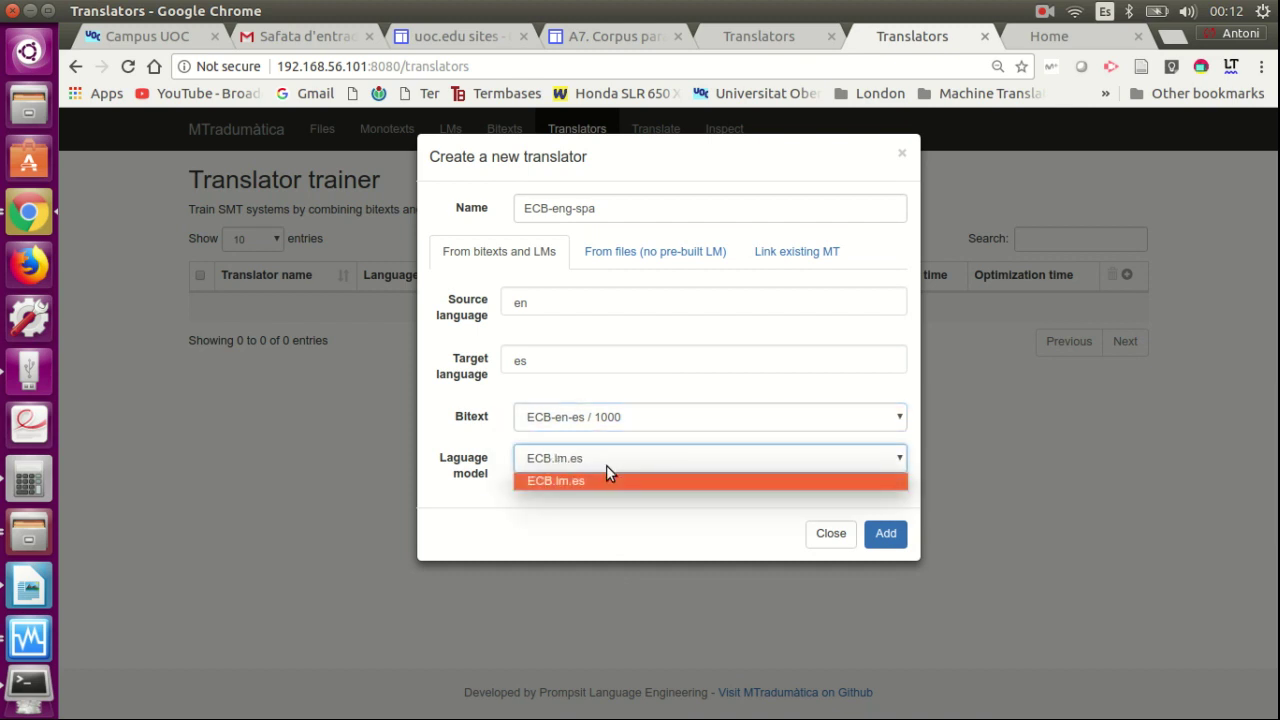
{"action": "left_click", "coordinate": [606, 465]}
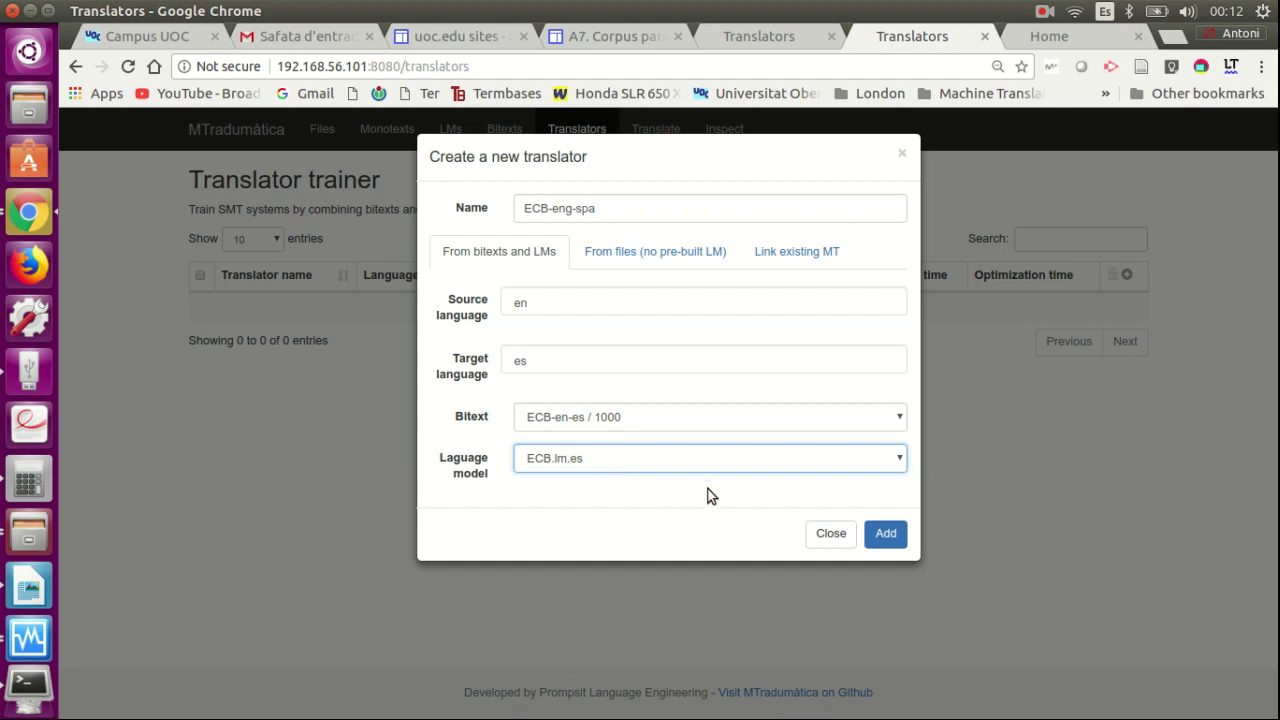
{"action": "left_click", "coordinate": [905, 536]}
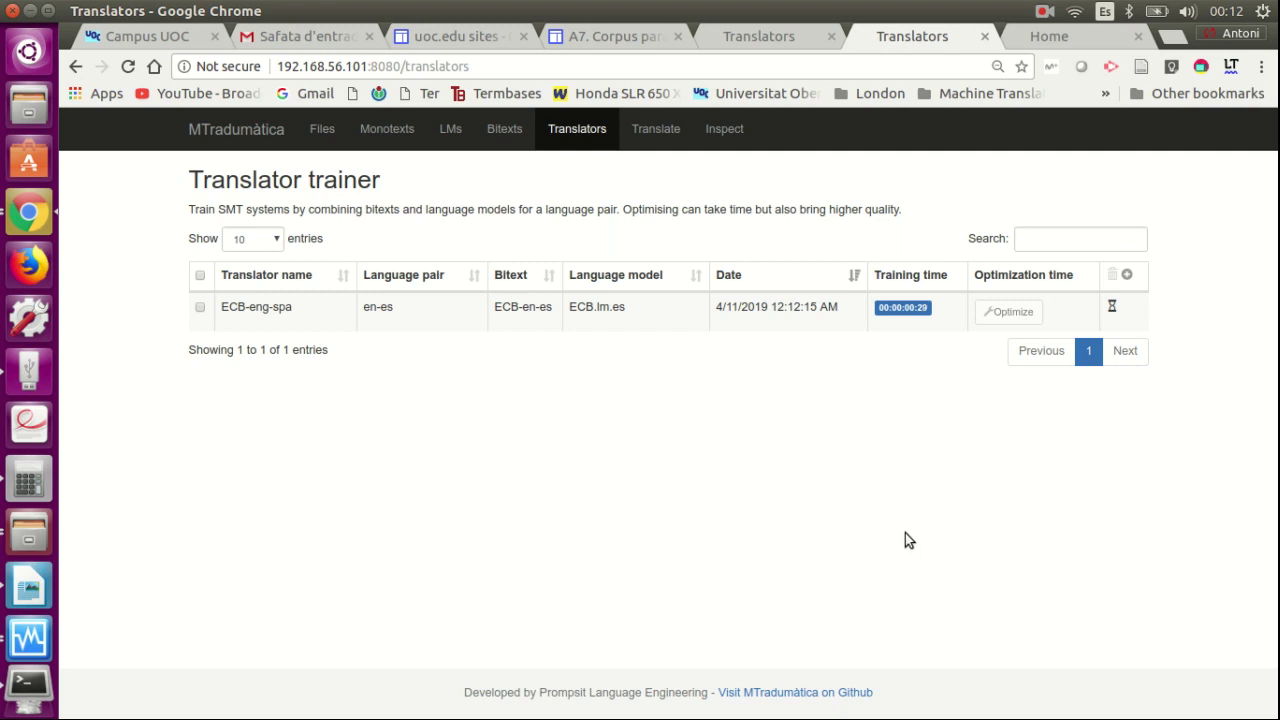
- Compare the Translator trainer on the online MTradumàtica site with the one in the local installation
{"action": "left_click", "coordinate": [778, 37]}
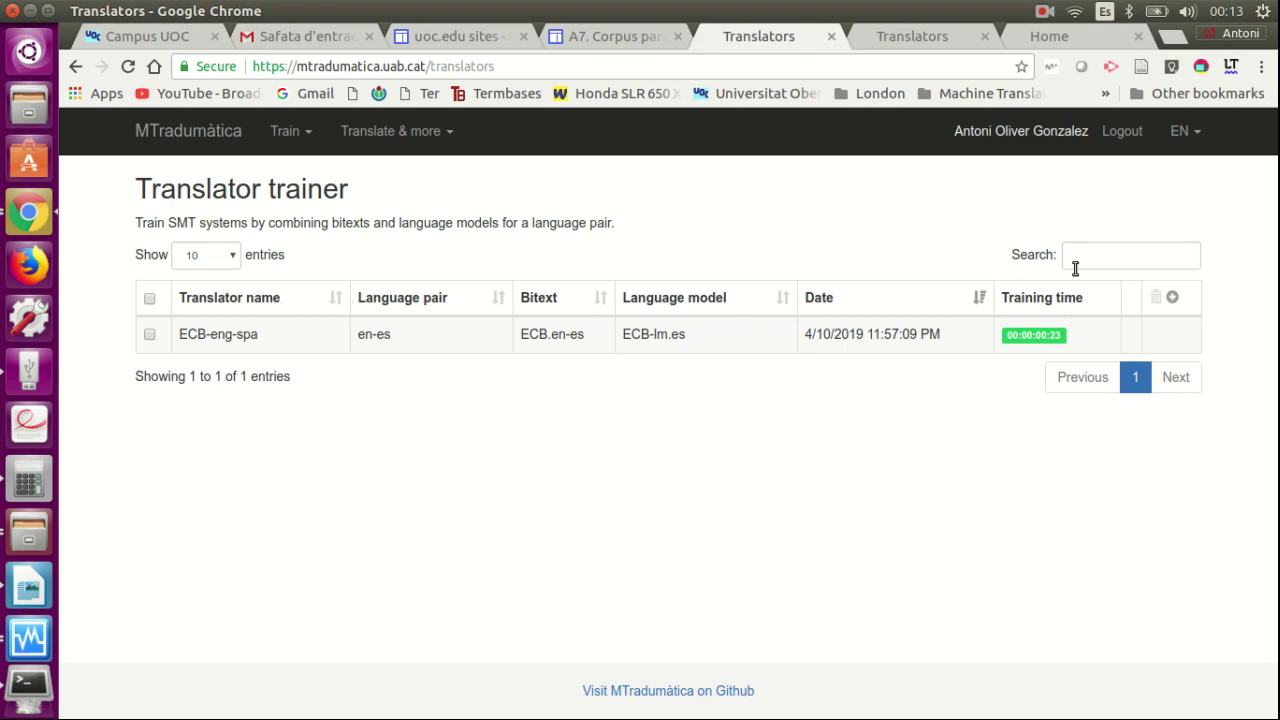
{"action": "left_click", "coordinate": [910, 36]}
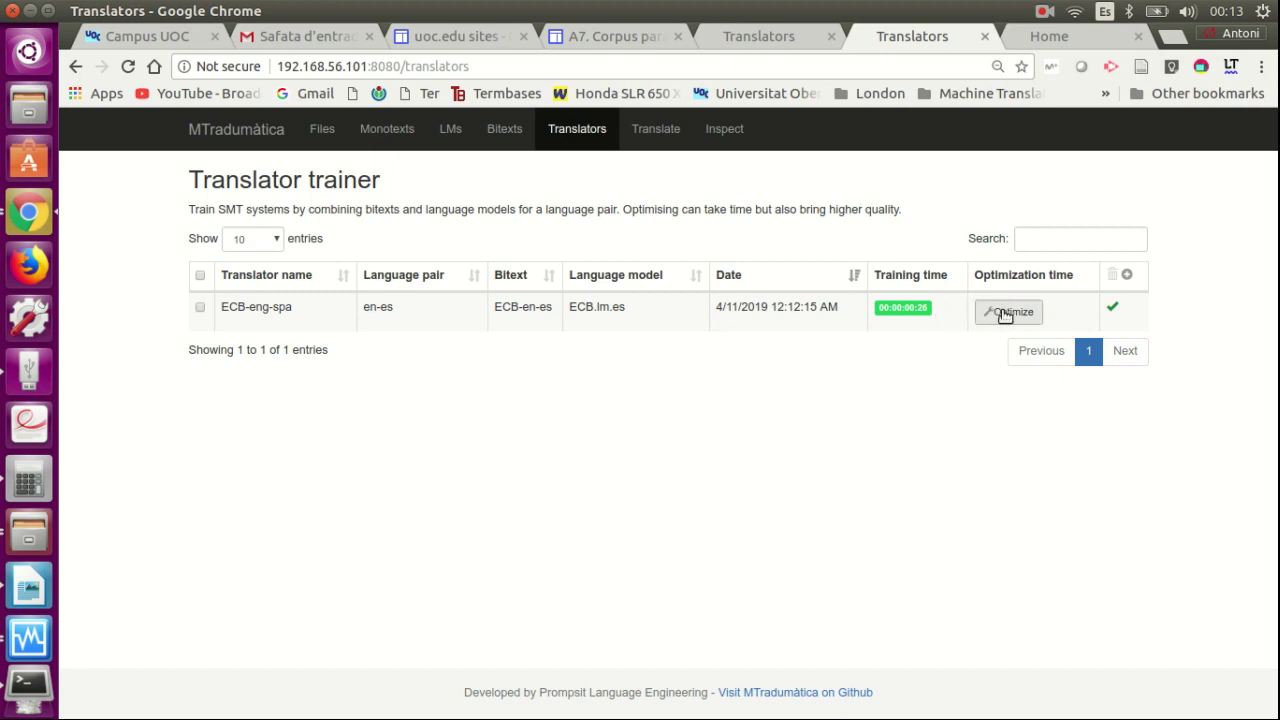
{"action": "left_click", "coordinate": [1049, 36]}
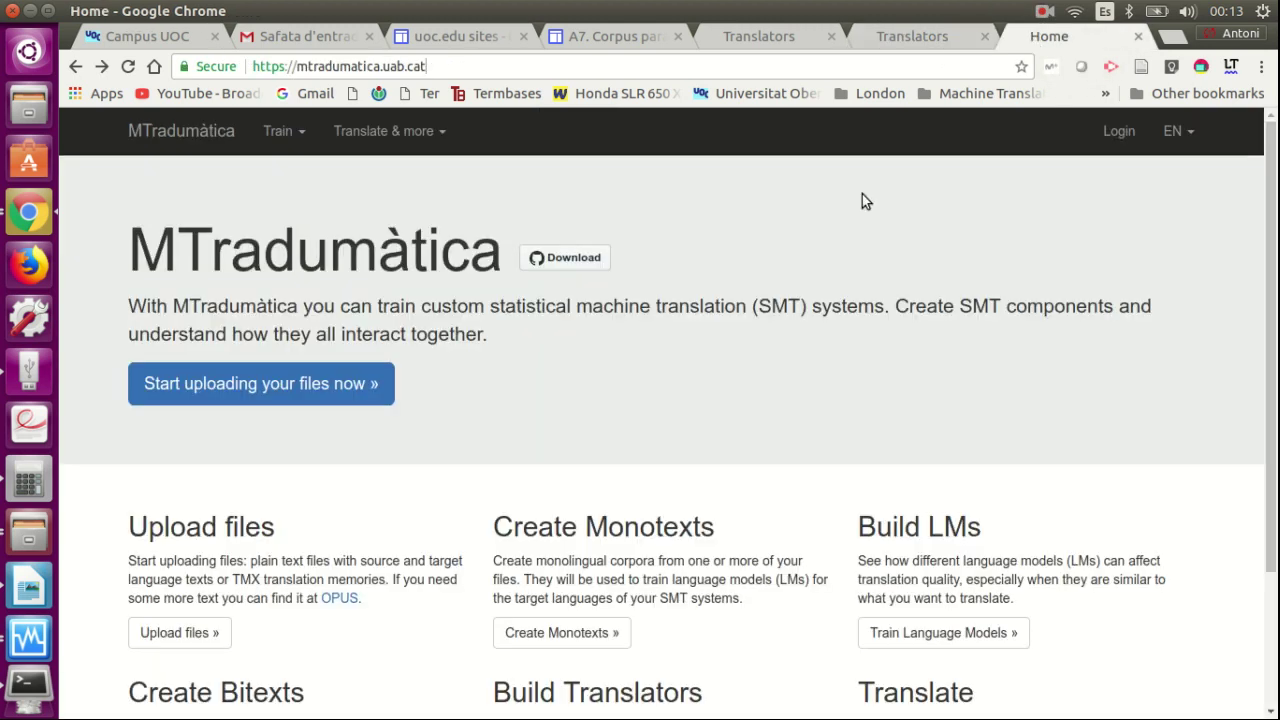
{"action": "left_click", "coordinate": [770, 40]}
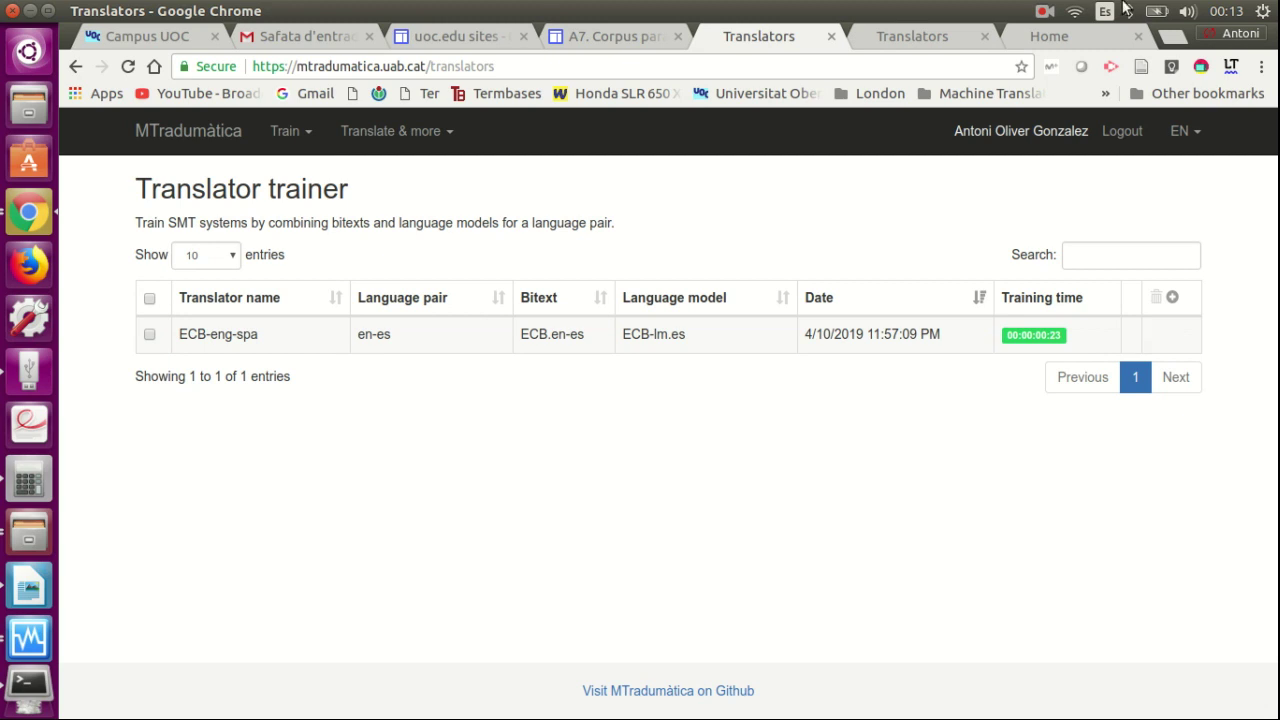
- Optimize the local ECB-eng-spa translator with the ECB-en-es-tuning bitext
{"action": "left_click", "coordinate": [933, 36]}
{"action": "left_click", "coordinate": [1002, 313]}
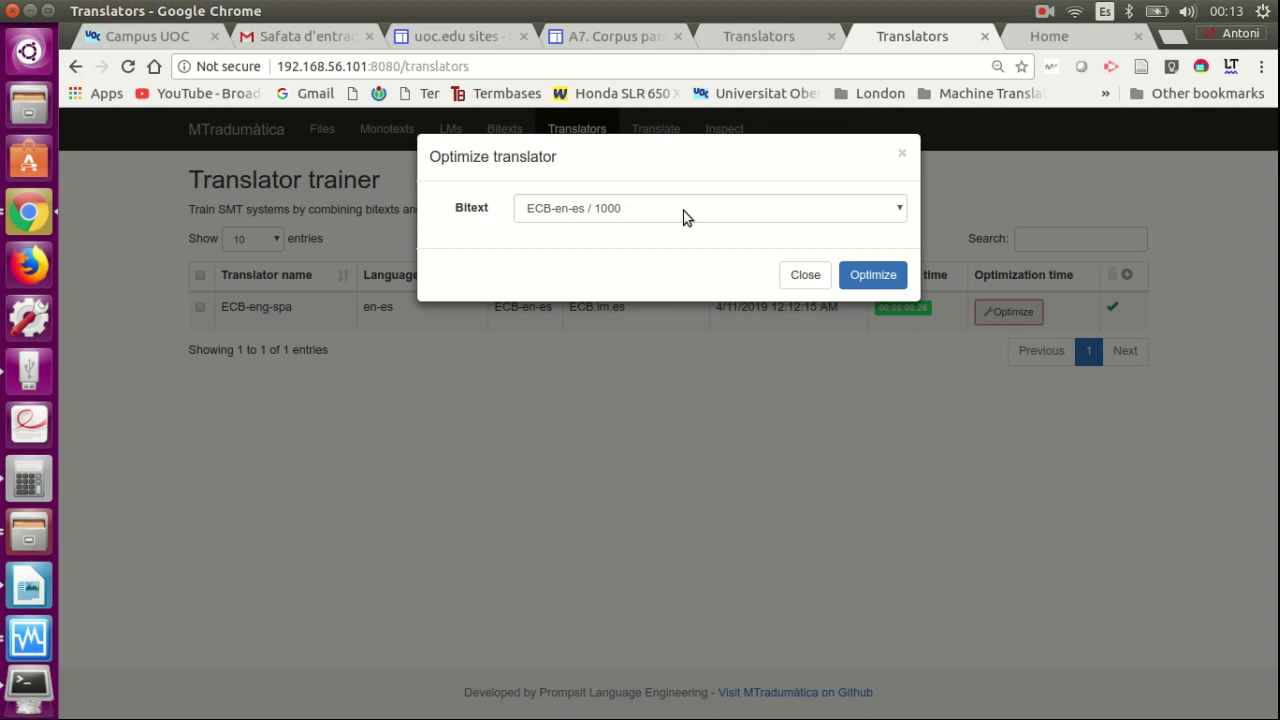
{"action": "left_click", "coordinate": [684, 215]}
{"action": "left_click", "coordinate": [676, 244]}
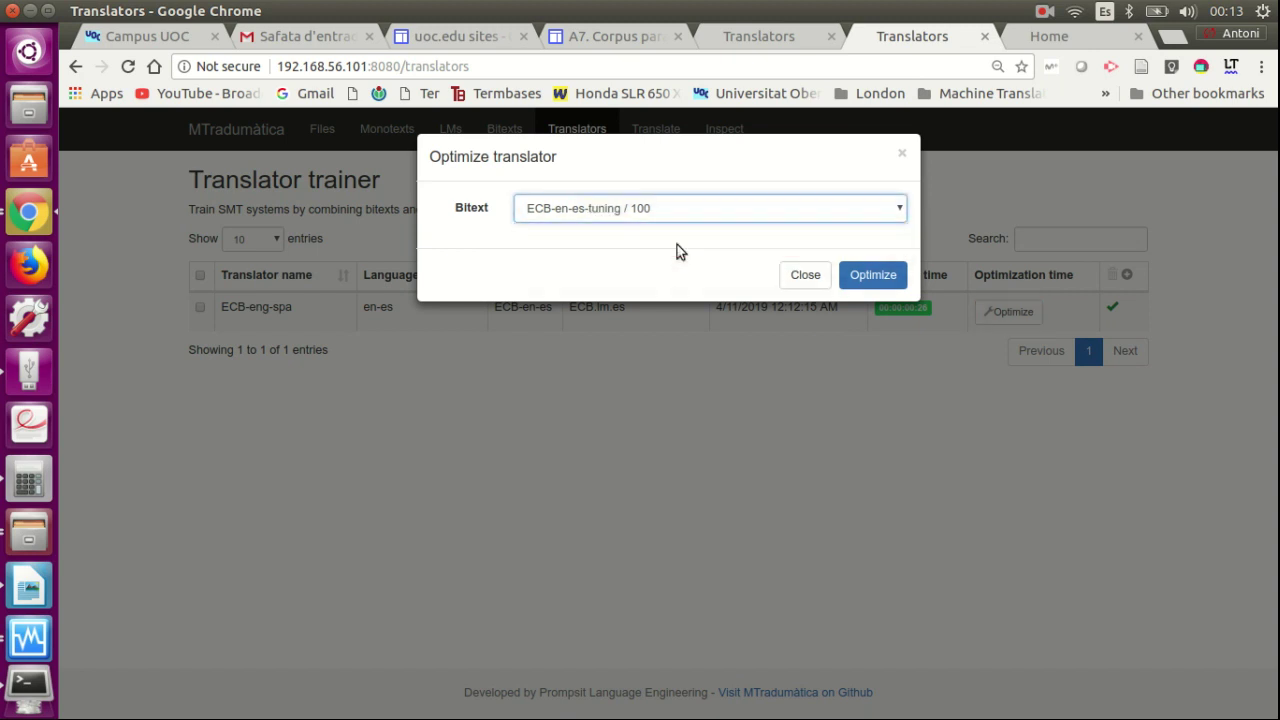
{"action": "left_click", "coordinate": [893, 279]}
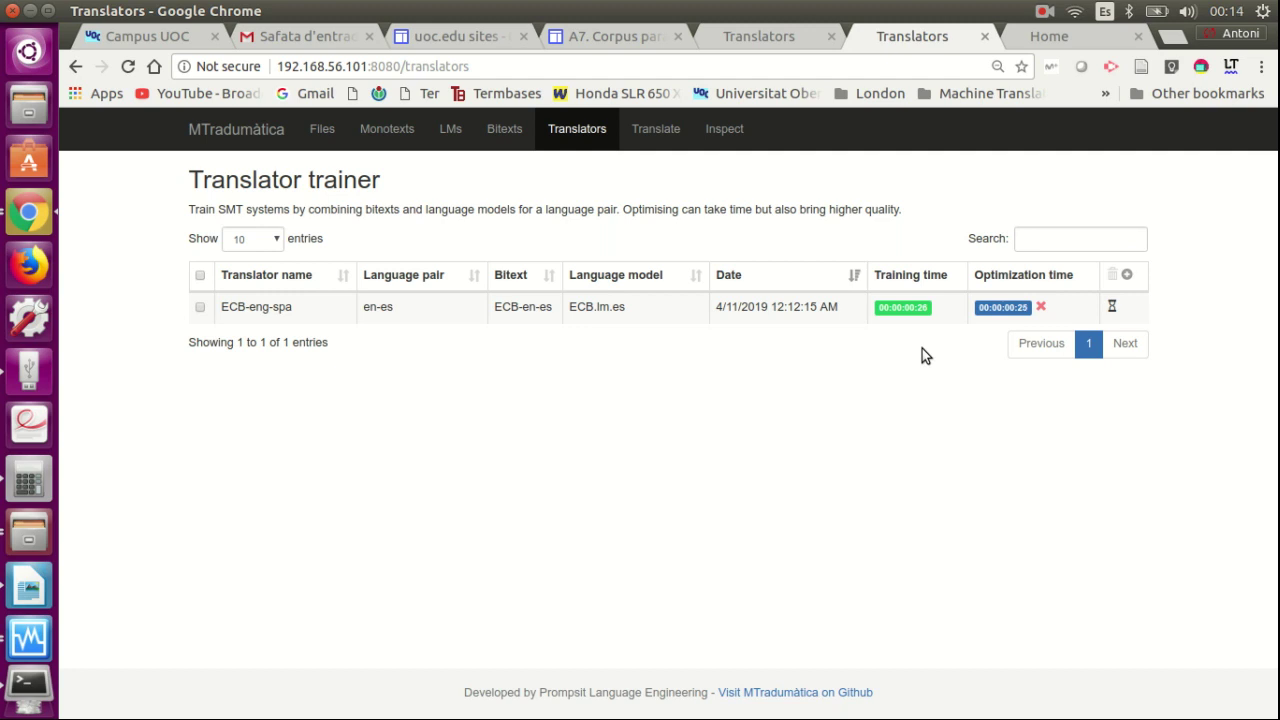
- Open the Translate page on the online MTradumàtica site and sign in with the university Google account
{"action": "left_click", "coordinate": [764, 39]}
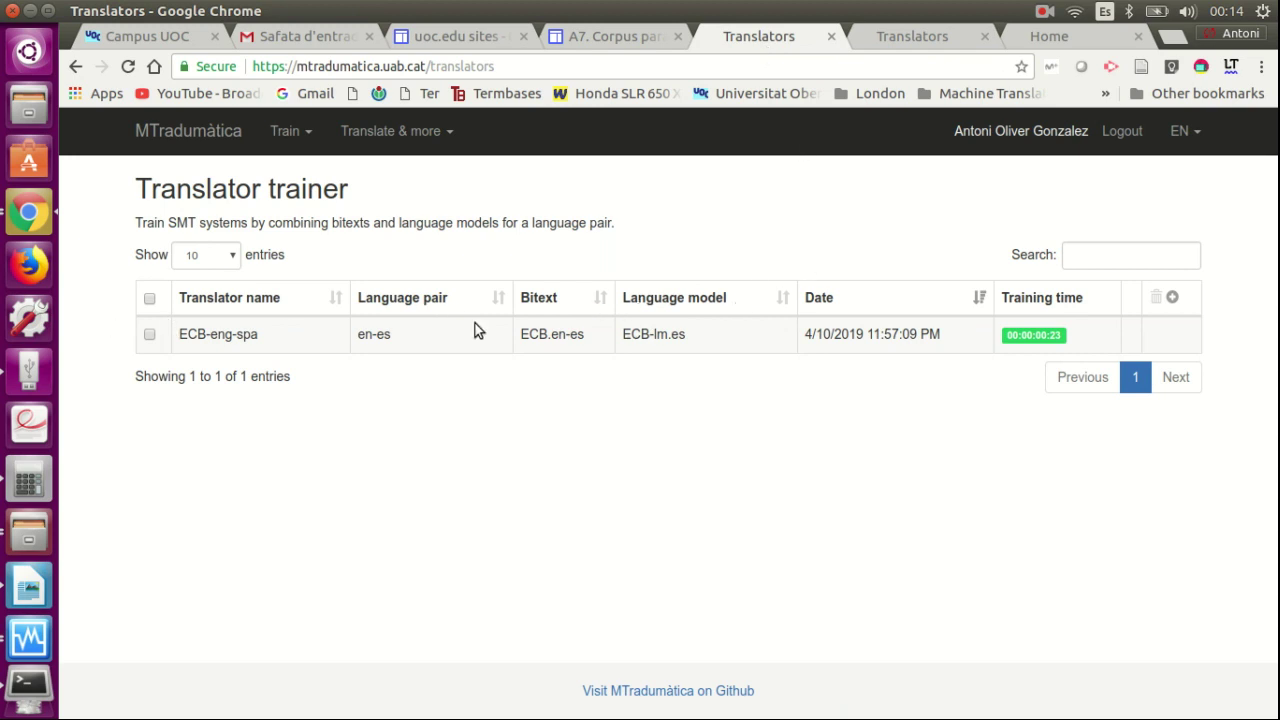
{"action": "left_click", "coordinate": [442, 133]}
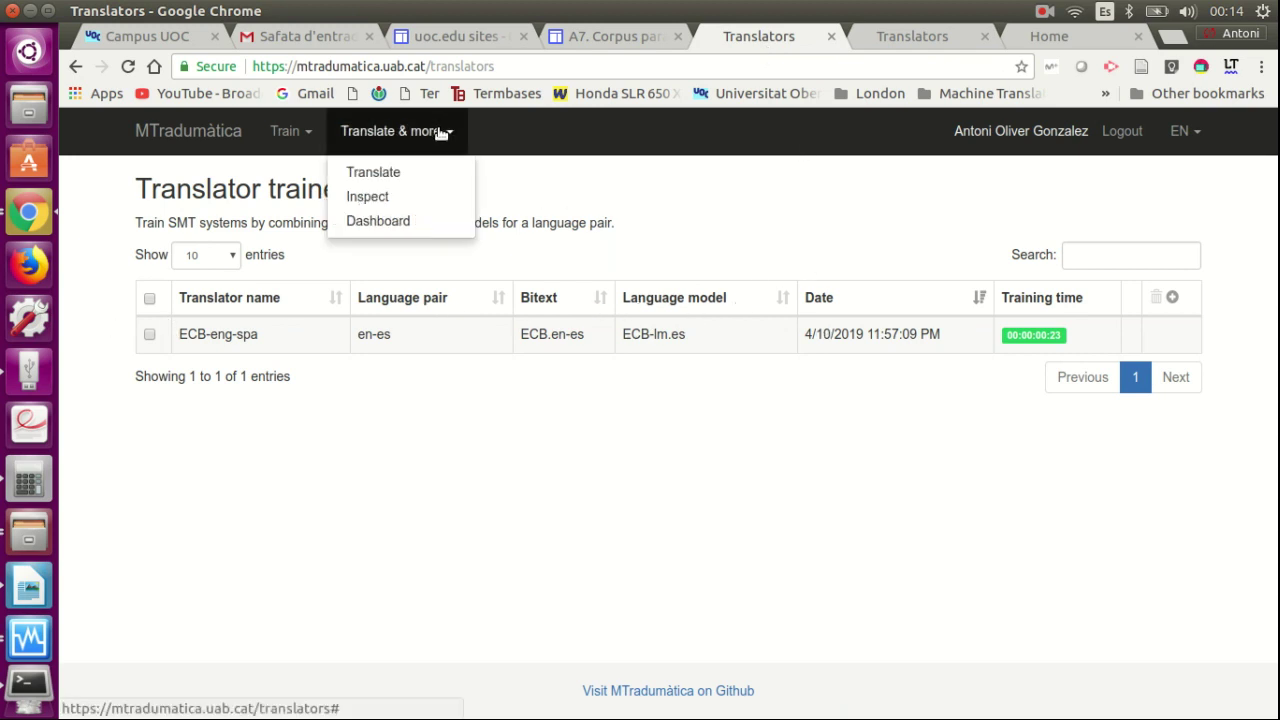
{"action": "left_click", "coordinate": [831, 471]}
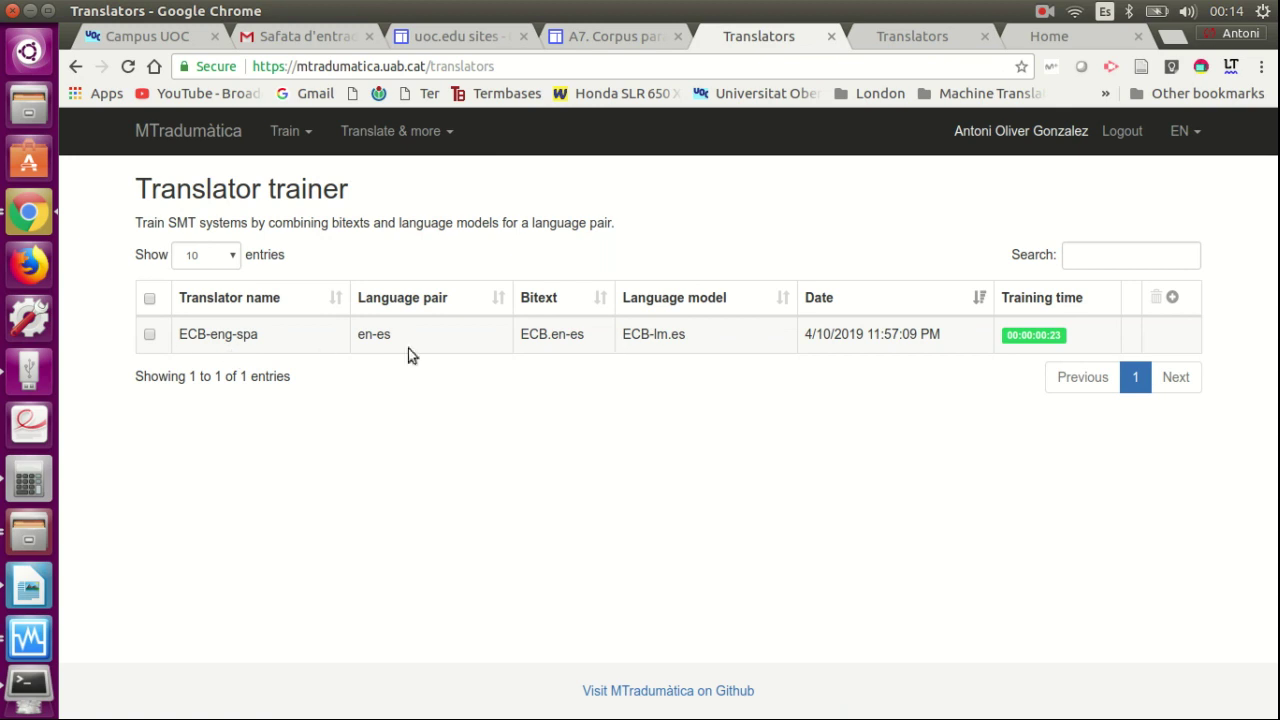
{"action": "left_click", "coordinate": [392, 131]}
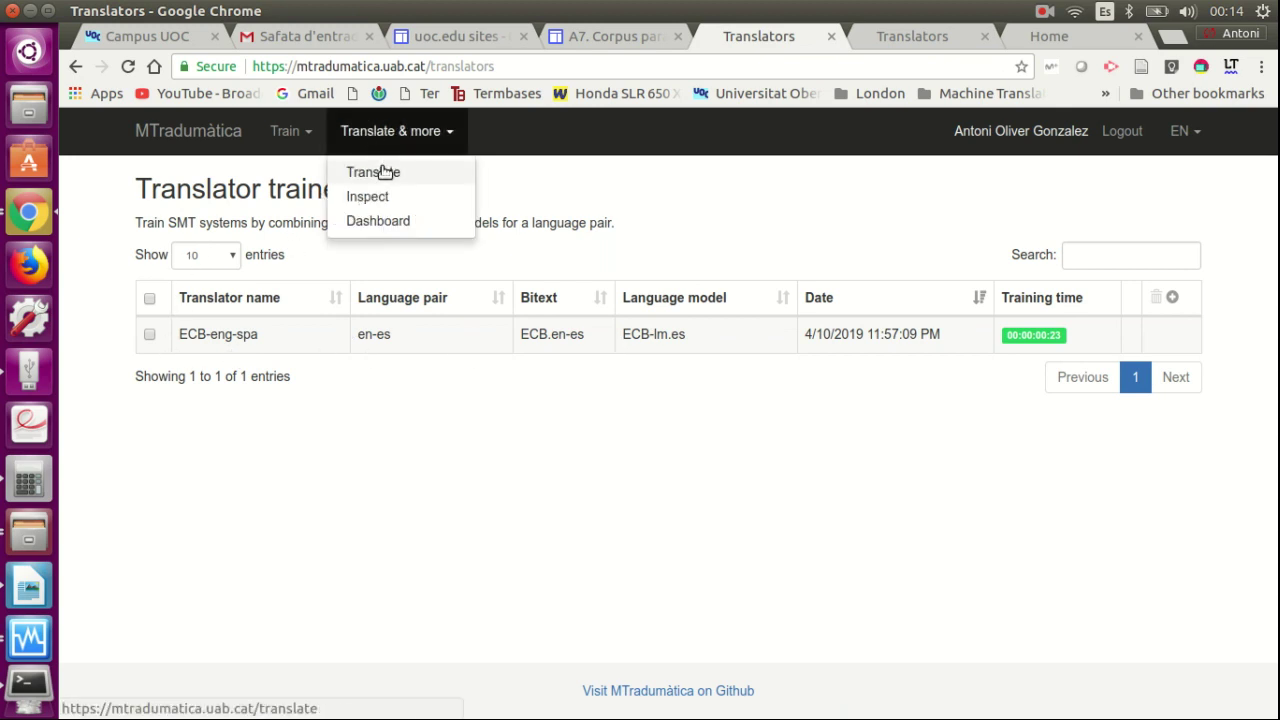
{"action": "left_click", "coordinate": [380, 171]}
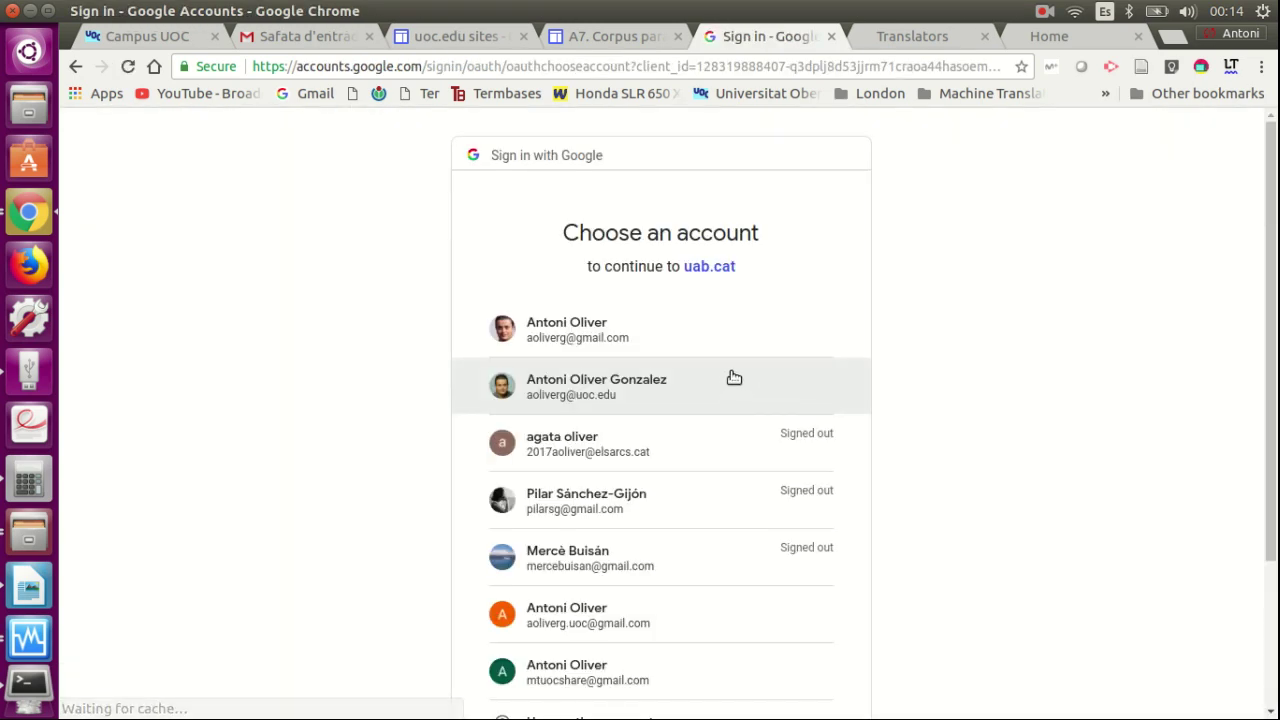
{"action": "left_click", "coordinate": [634, 390]}
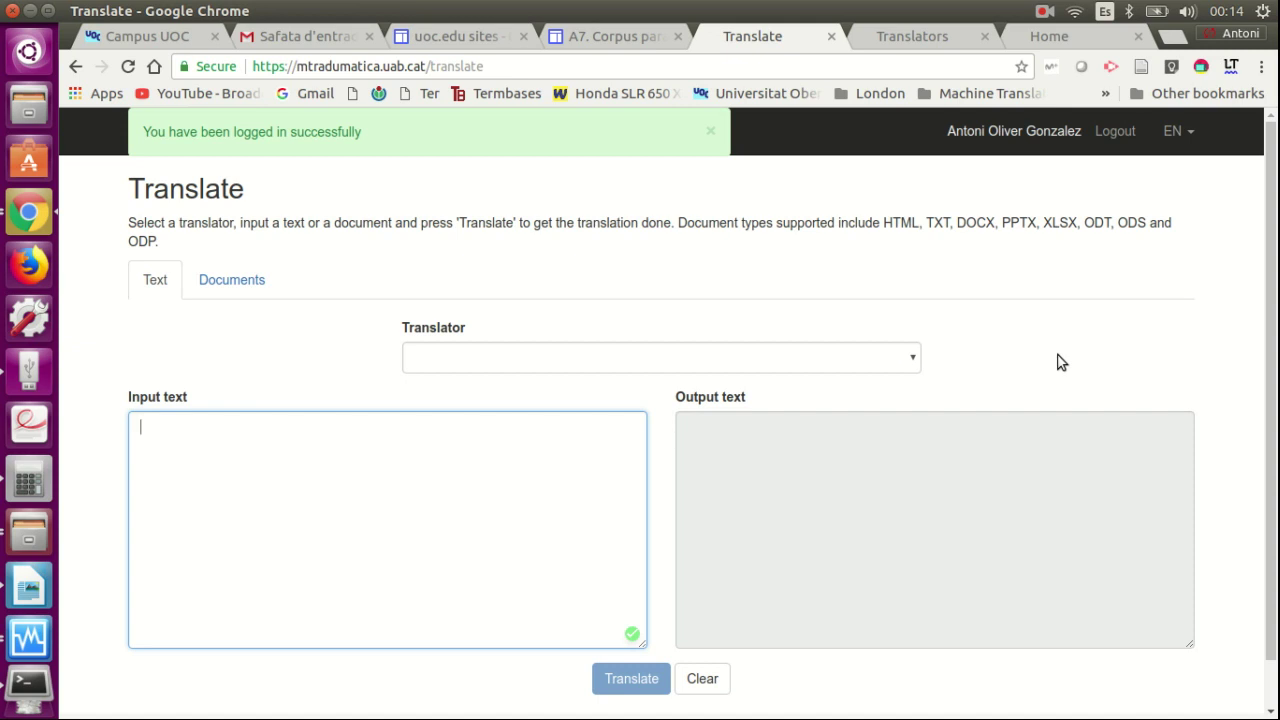
- Translate the sentence "This is very important." with the ECB-eng-spa / en-es translator
{"action": "left_click", "coordinate": [753, 358]}
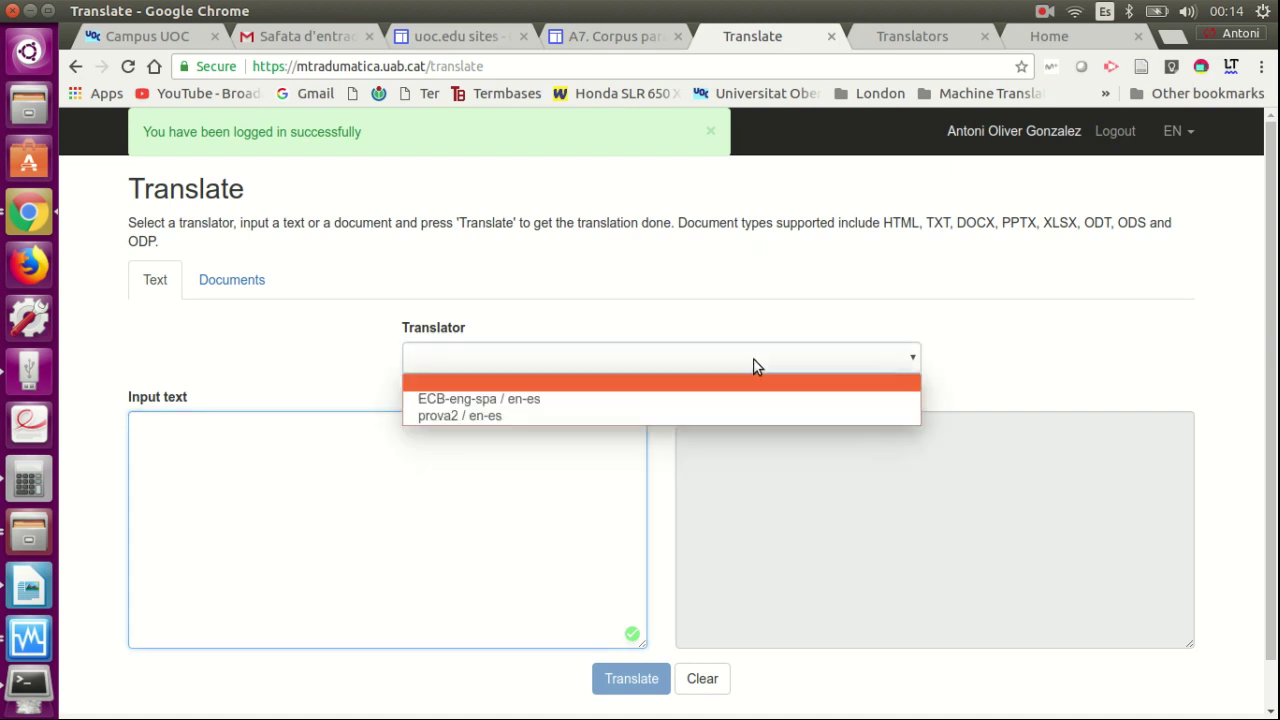
{"action": "left_click", "coordinate": [601, 400]}
{"action": "left_click", "coordinate": [569, 424]}
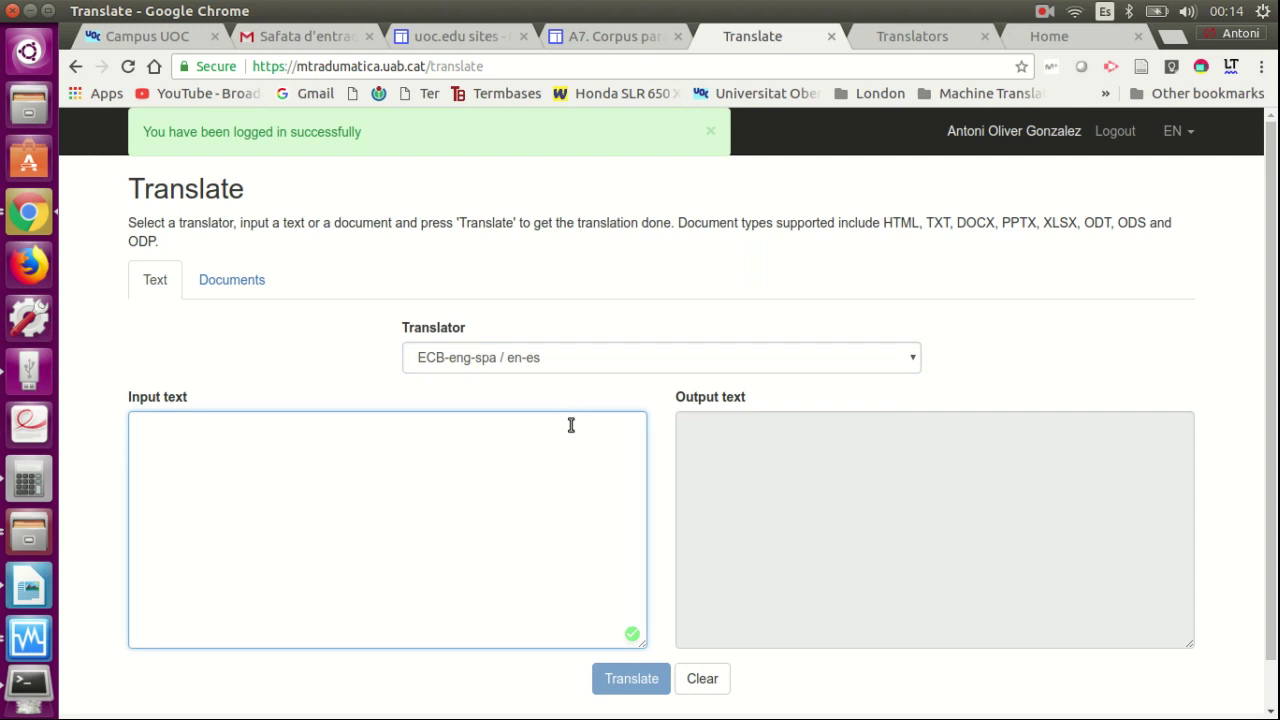
{"action": "type", "text": "This is v"}
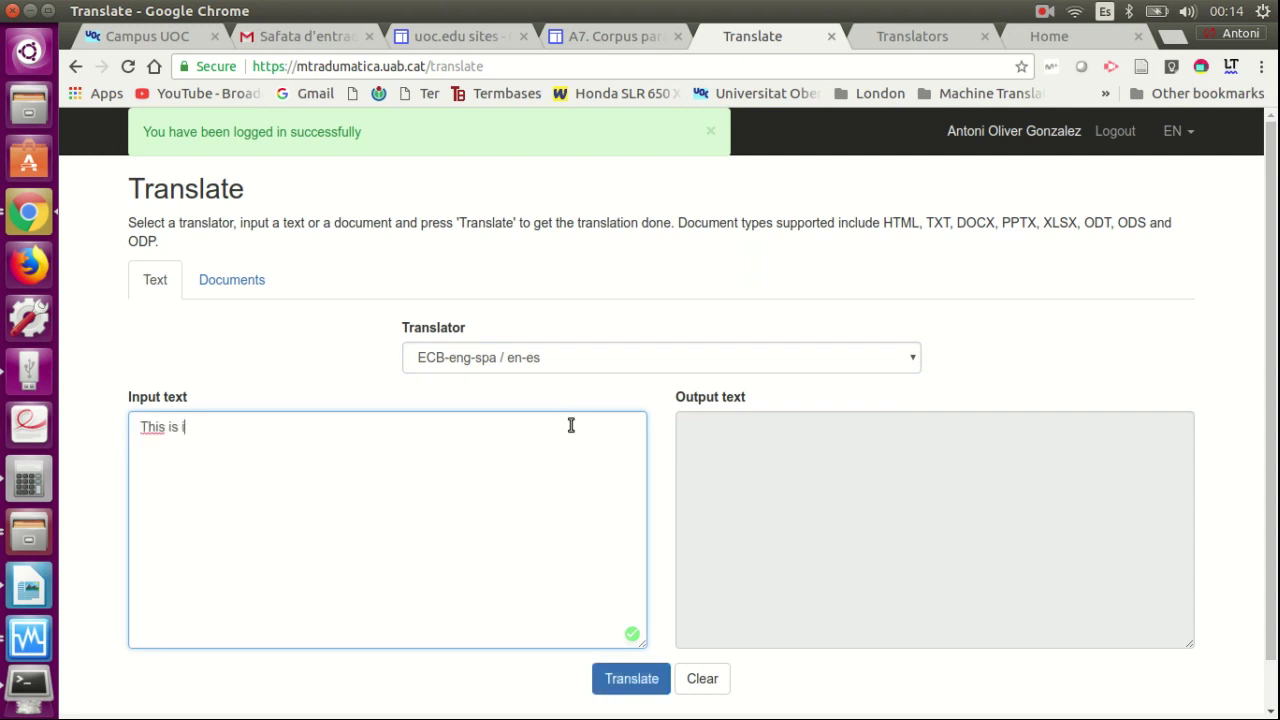
{"action": "type", "text": "ery important."}
{"action": "left_click", "coordinate": [632, 680]}
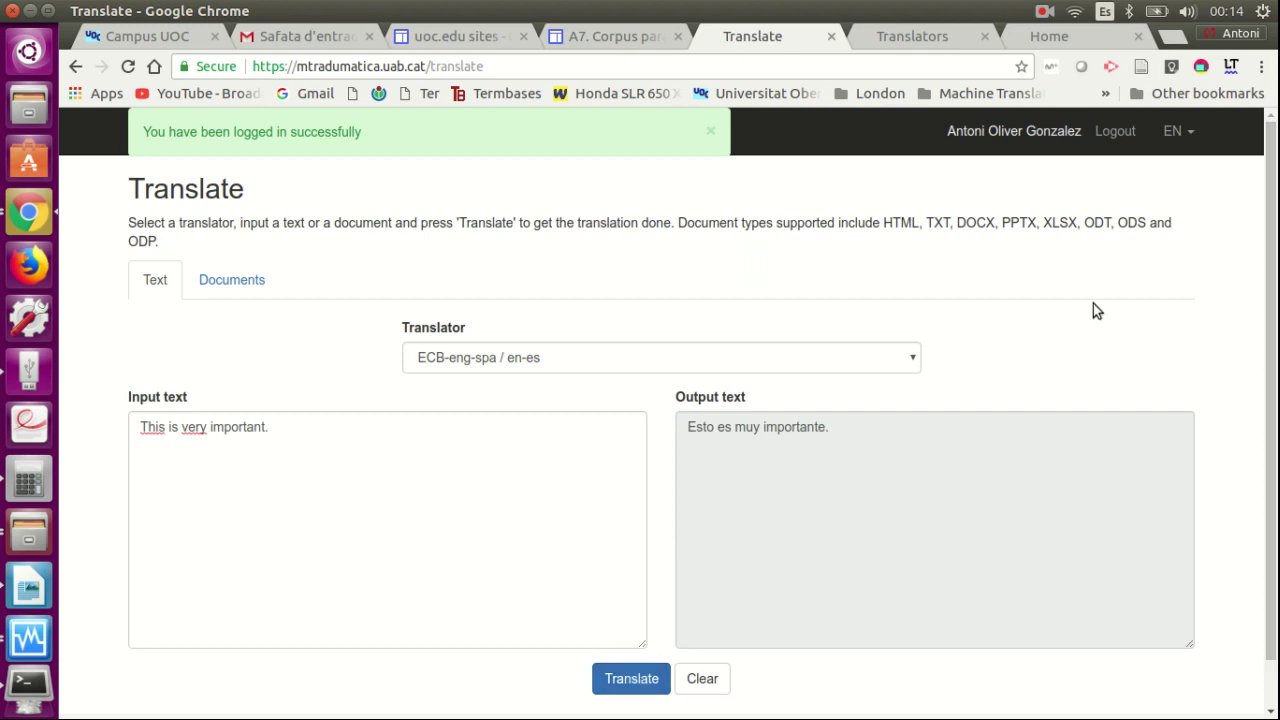
- Check the optimization progress in the local installation and examine the document translation options on the online site
{"action": "left_click", "coordinate": [918, 36]}
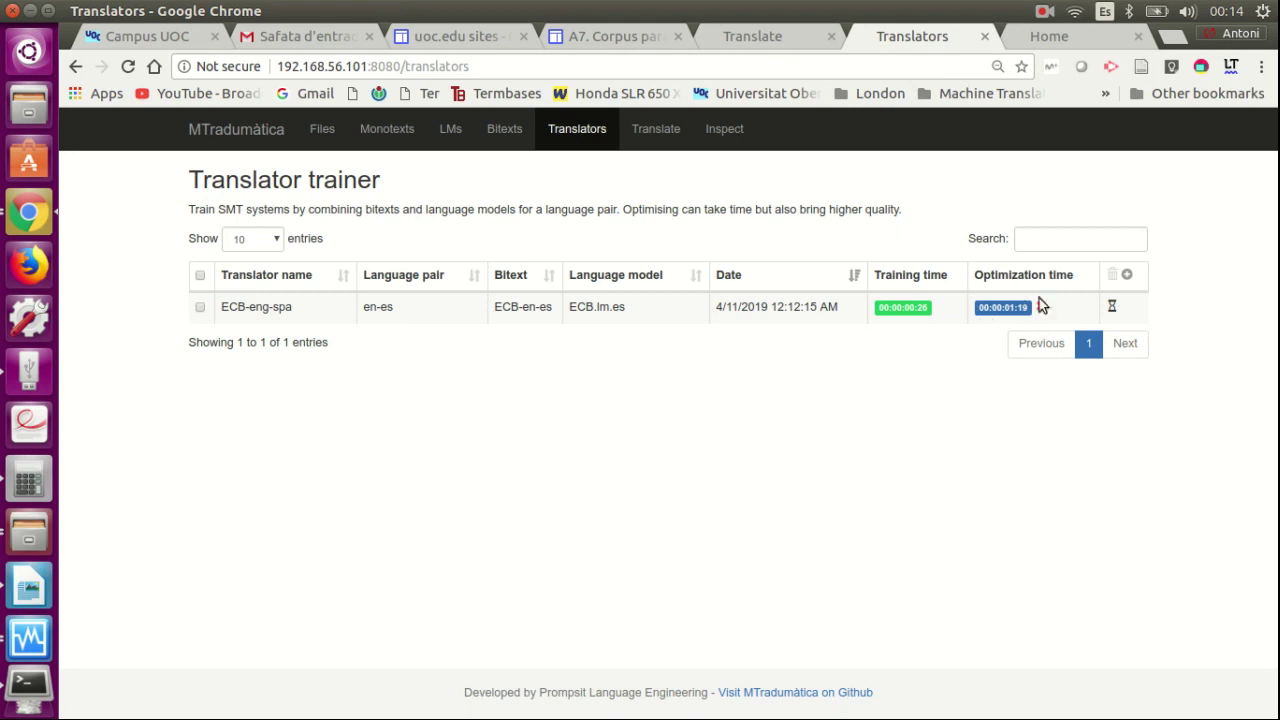
{"action": "left_click", "coordinate": [777, 37]}
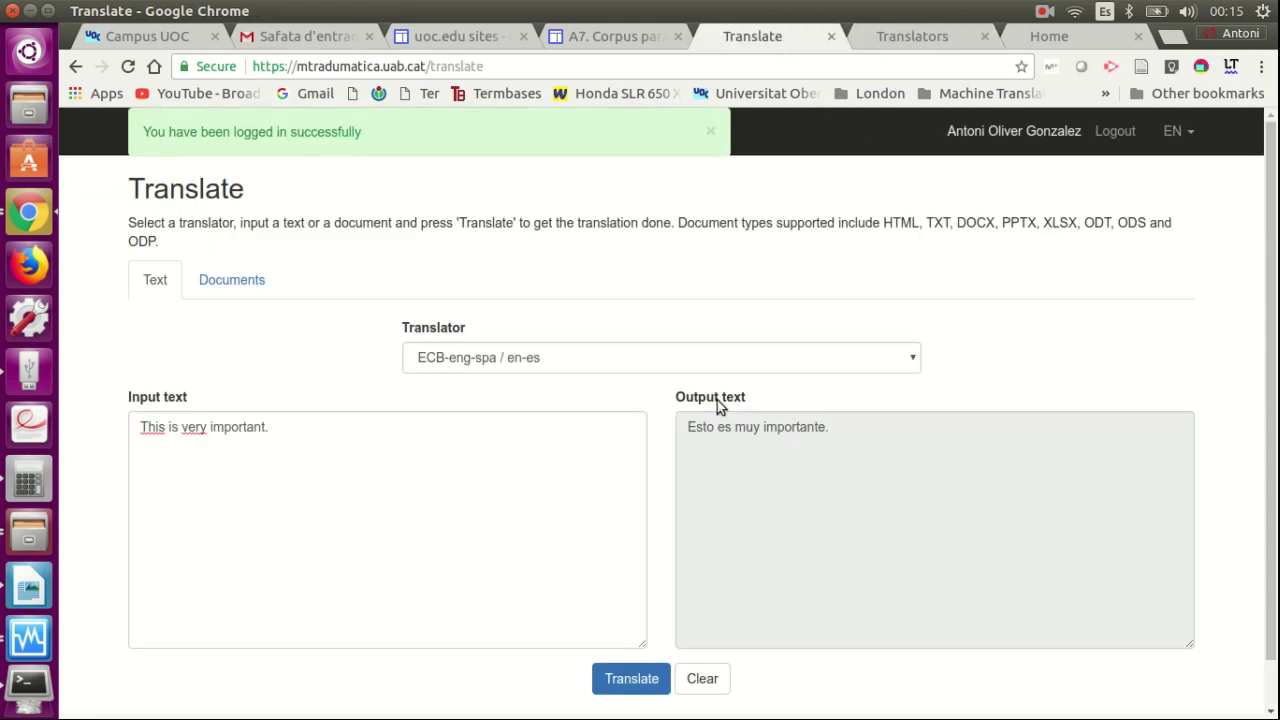
{"action": "left_click", "coordinate": [230, 282]}
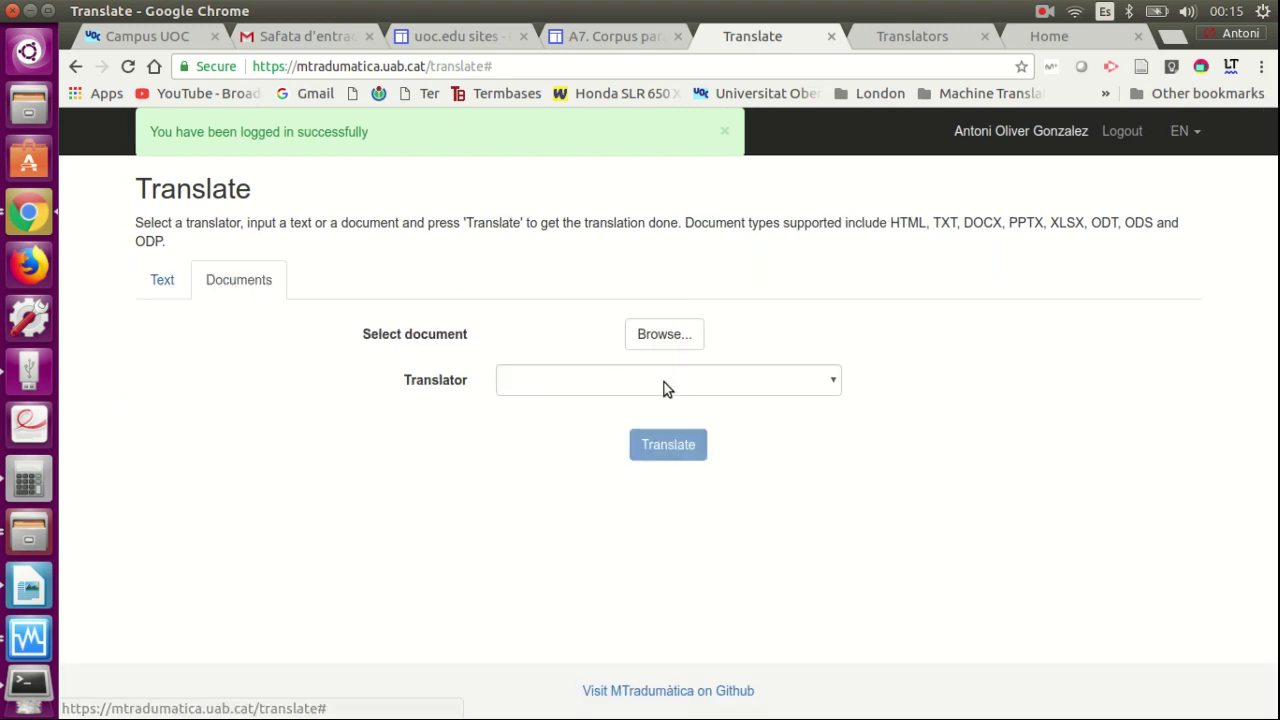
{"action": "left_click", "coordinate": [776, 385]}
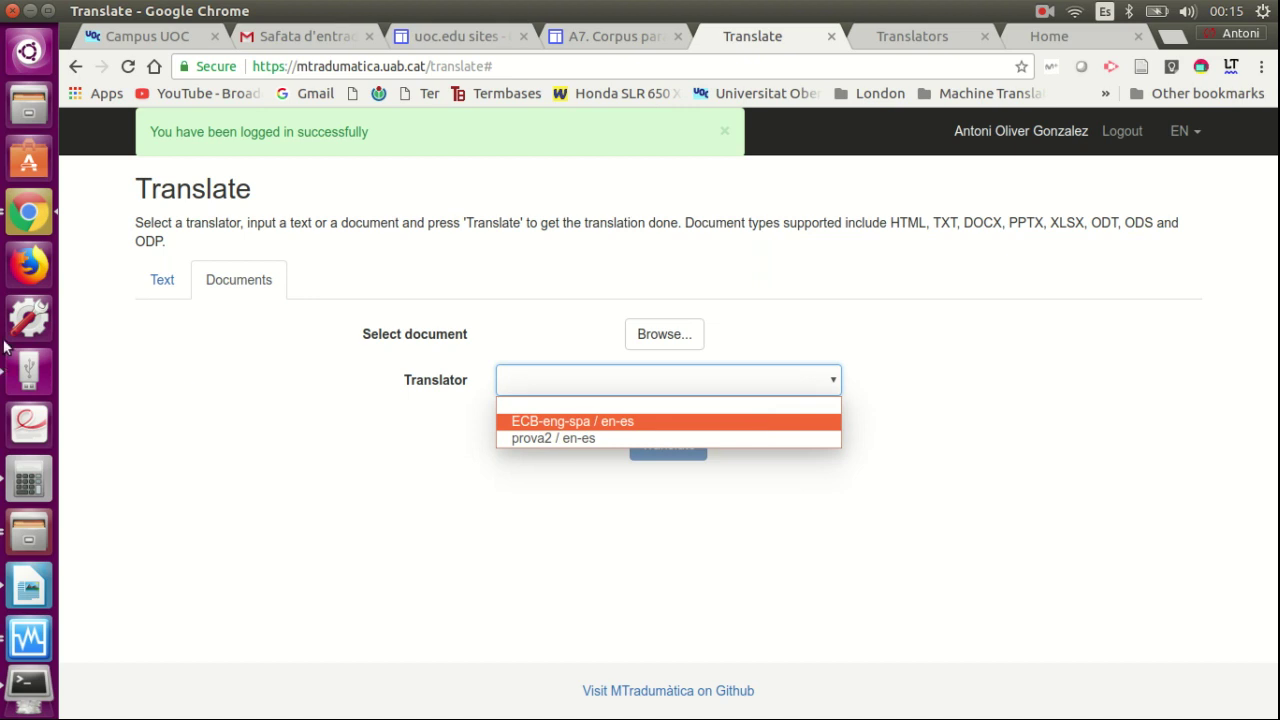
{"action": "left_click", "coordinate": [146, 289]}
{"action": "left_click", "coordinate": [170, 287]}
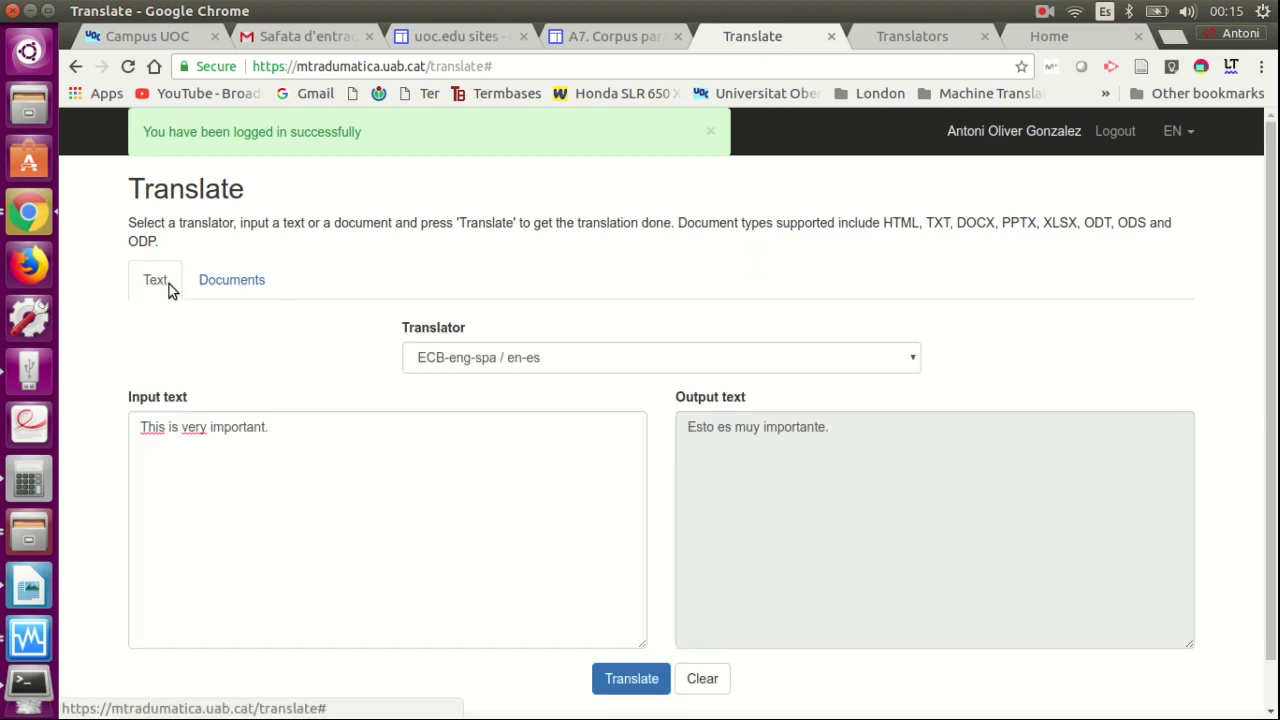
{"action": "scroll", "coordinate": [352, 365], "scroll_direction": "down", "scroll_amount": 1}
{"action": "scroll", "coordinate": [352, 365], "scroll_direction": "up", "scroll_amount": 1}
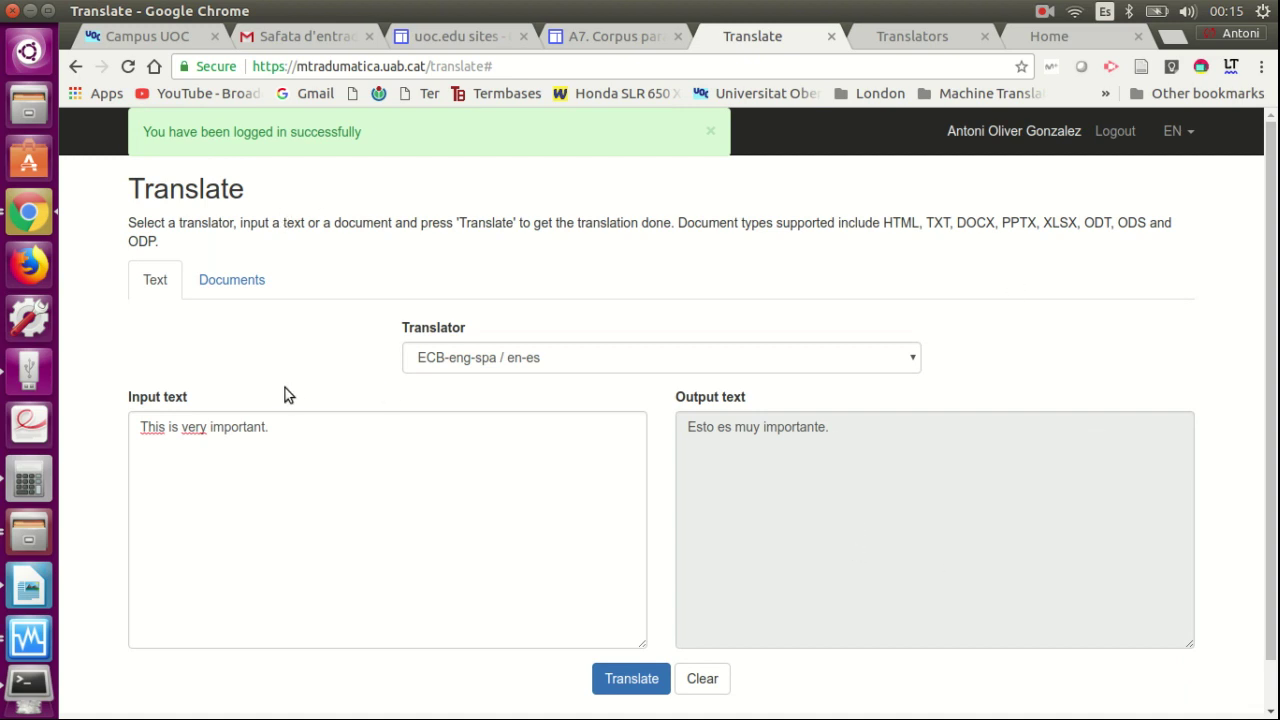
{"action": "scroll", "coordinate": [555, 440], "scroll_direction": "down", "scroll_amount": 1}
{"action": "scroll", "coordinate": [565, 465], "scroll_direction": "up", "scroll_amount": 1}
{"action": "left_click", "coordinate": [605, 680]}
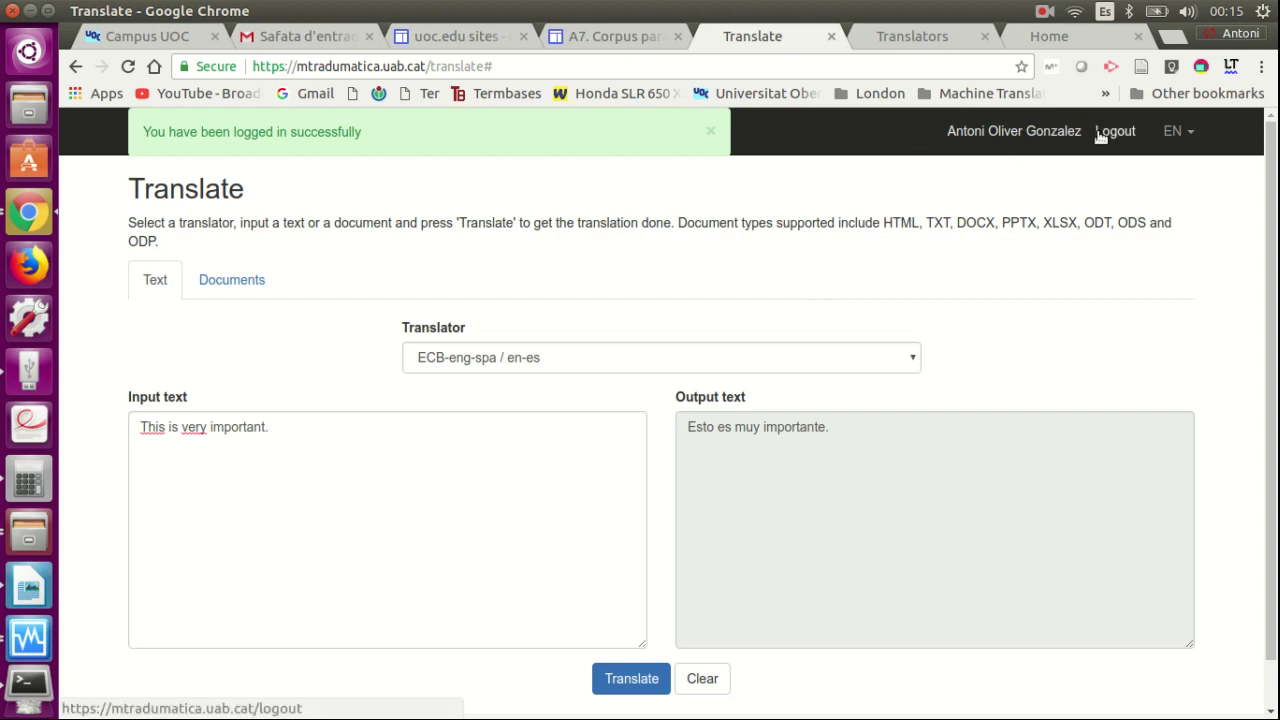
{"action": "left_click", "coordinate": [73, 68]}
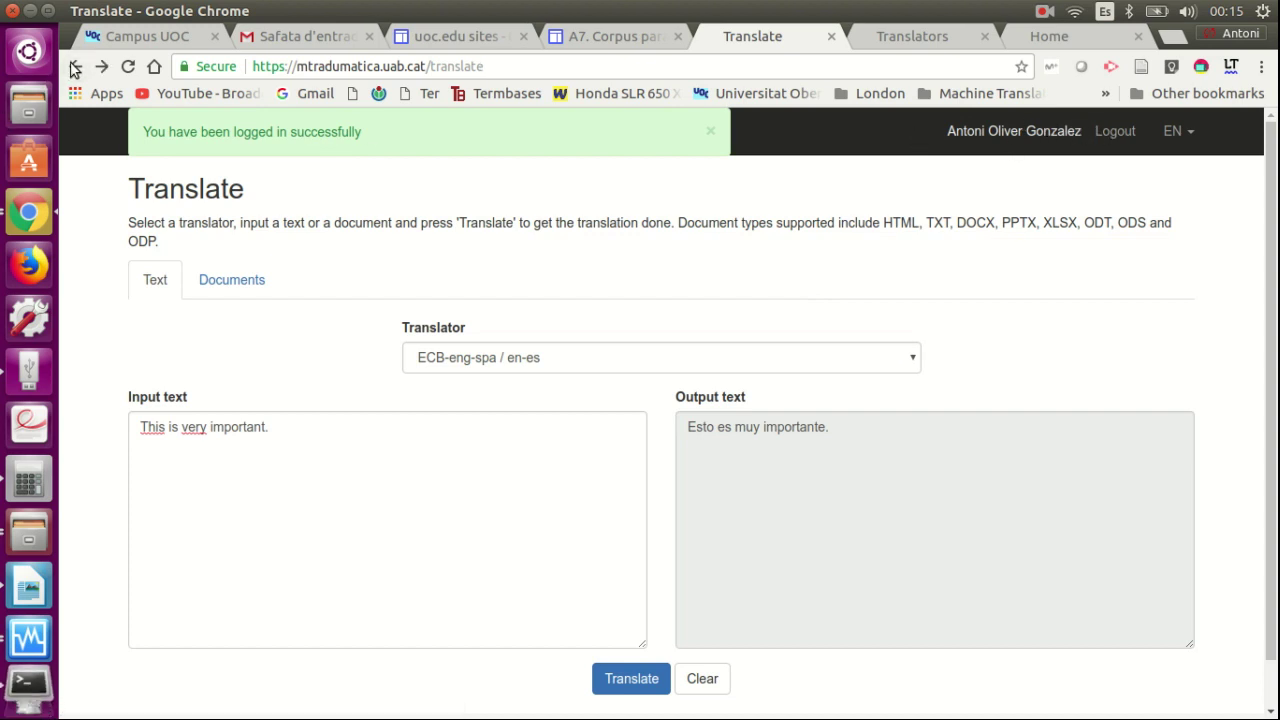
- Leave the Translate page and open the translation details view of the Inspect page on the online site
{"action": "left_click", "coordinate": [74, 67]}
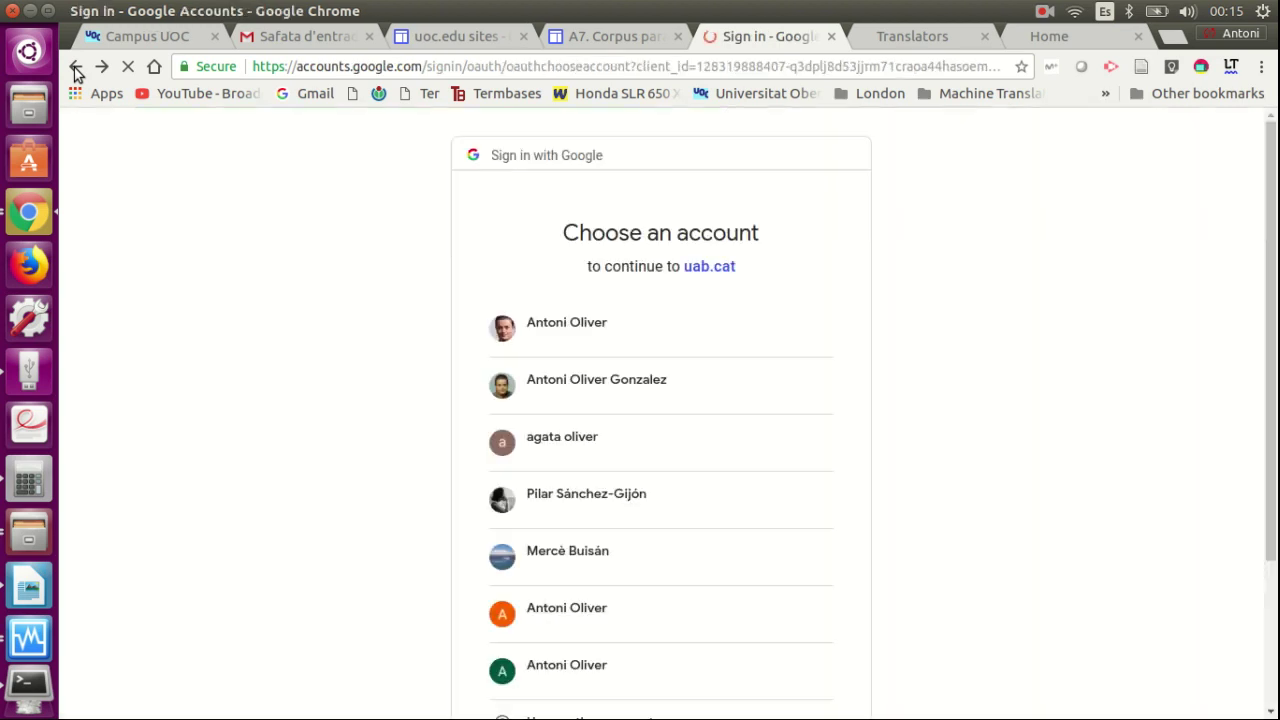
{"action": "left_click", "coordinate": [75, 66]}
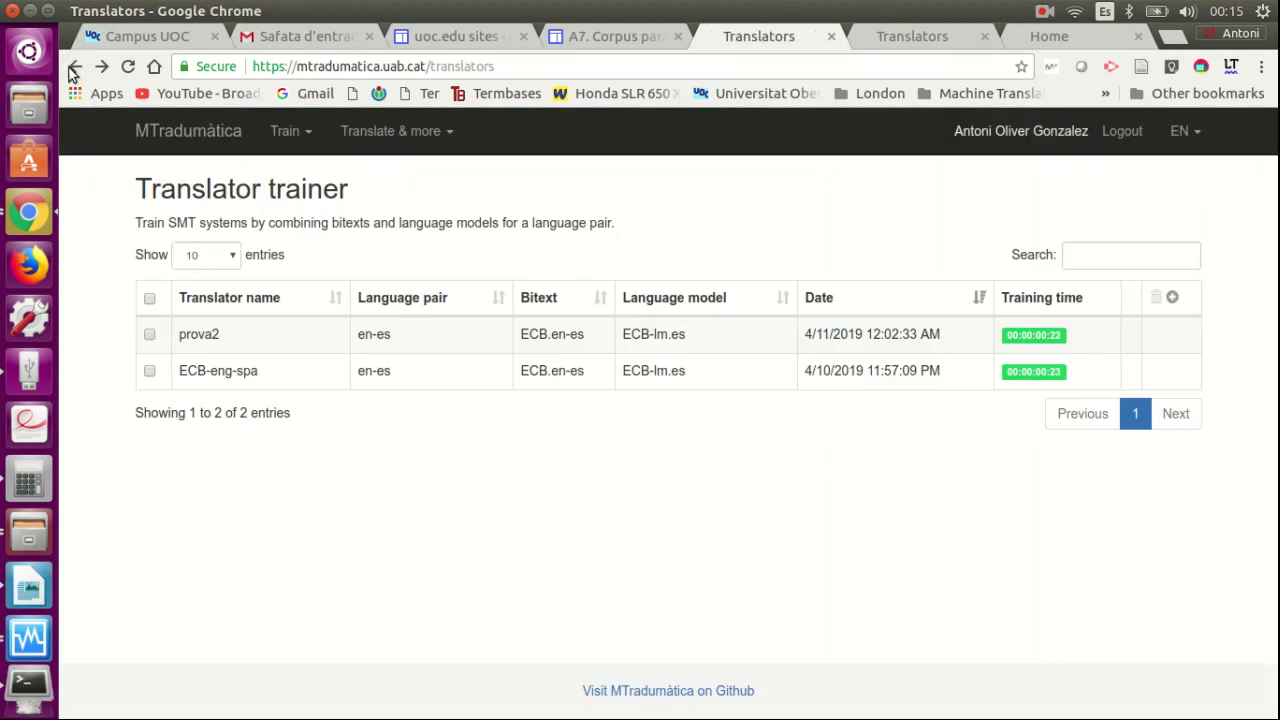
{"action": "left_click", "coordinate": [392, 131]}
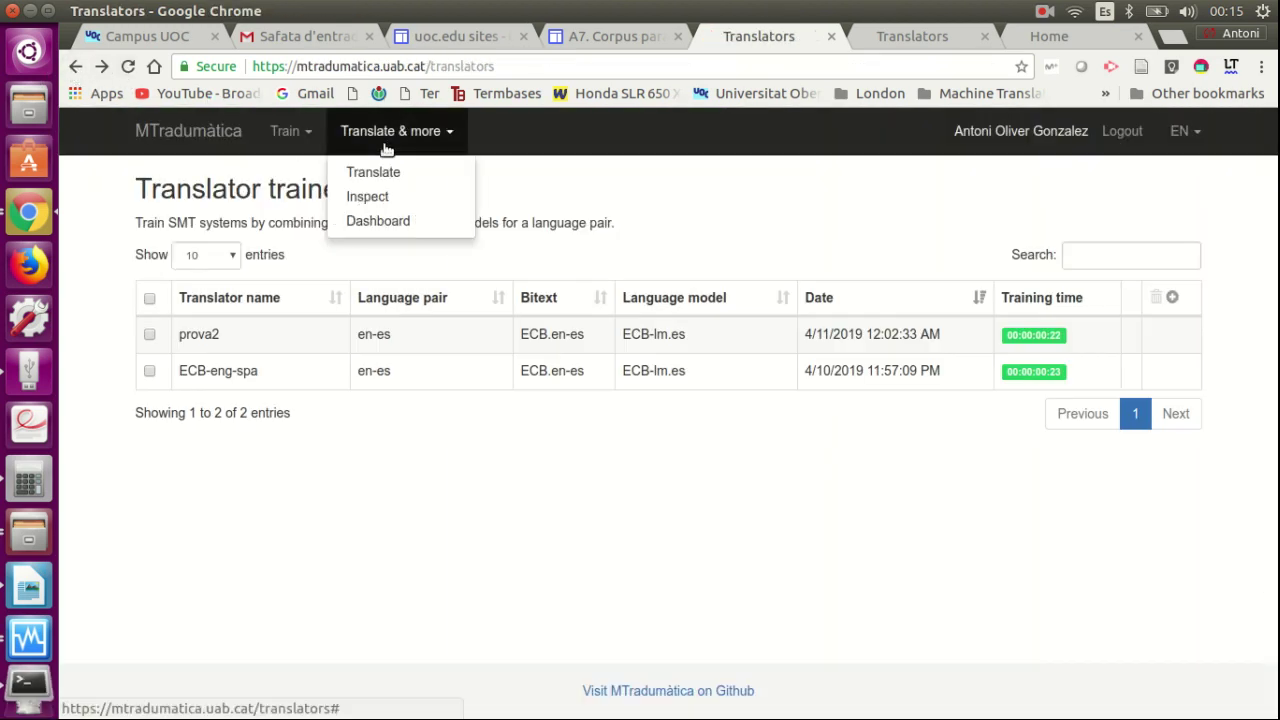
{"action": "left_click", "coordinate": [367, 197]}
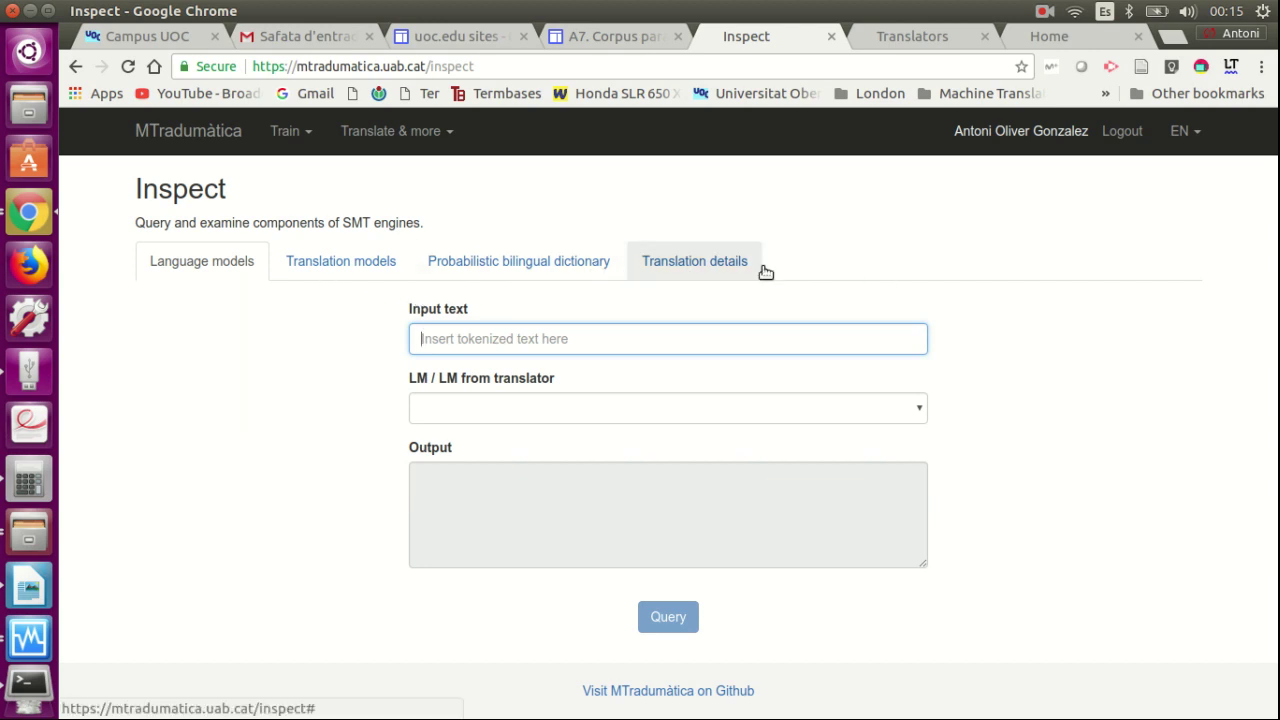
{"action": "left_click", "coordinate": [729, 265]}
{"action": "scroll", "coordinate": [777, 354], "scroll_direction": "down", "scroll_amount": 1}
{"action": "scroll", "coordinate": [506, 347], "scroll_direction": "up", "scroll_amount": 1}
- Run a detailed translation of "This is important." with the ECB-eng-spa [en → es] translator
{"action": "left_click", "coordinate": [506, 347]}
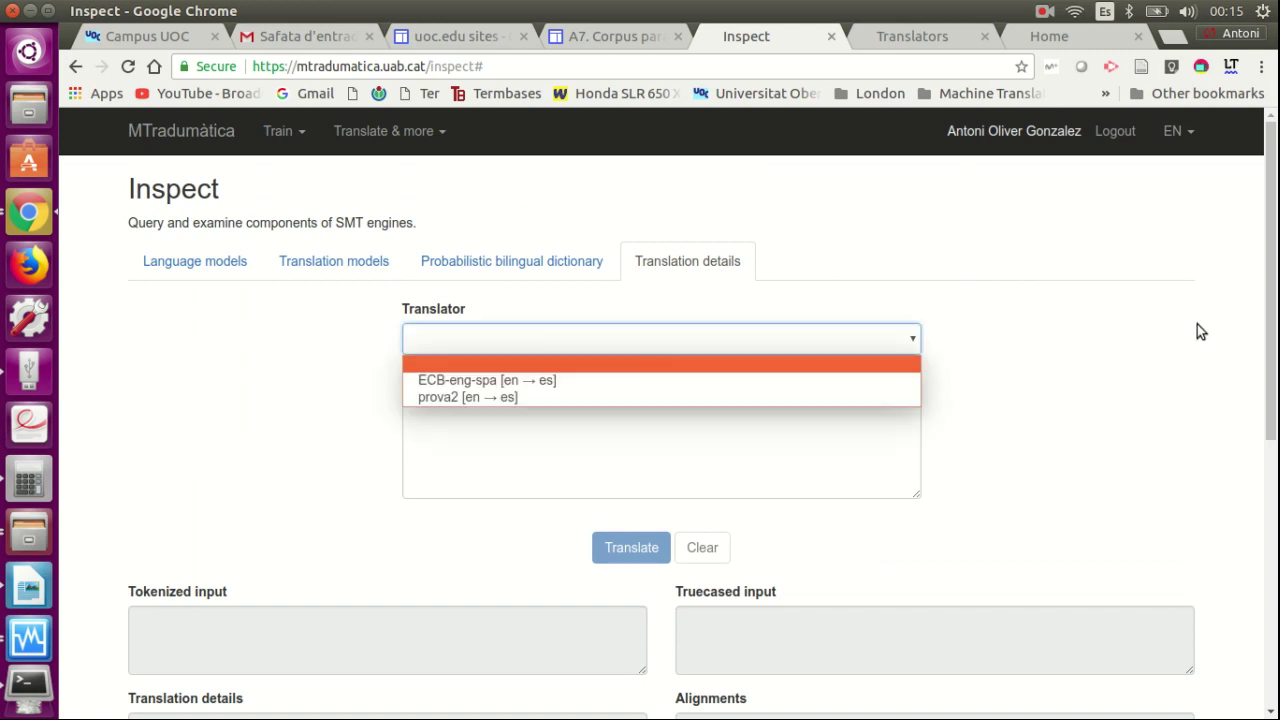
{"action": "left_click", "coordinate": [760, 382]}
{"action": "left_click", "coordinate": [640, 418]}
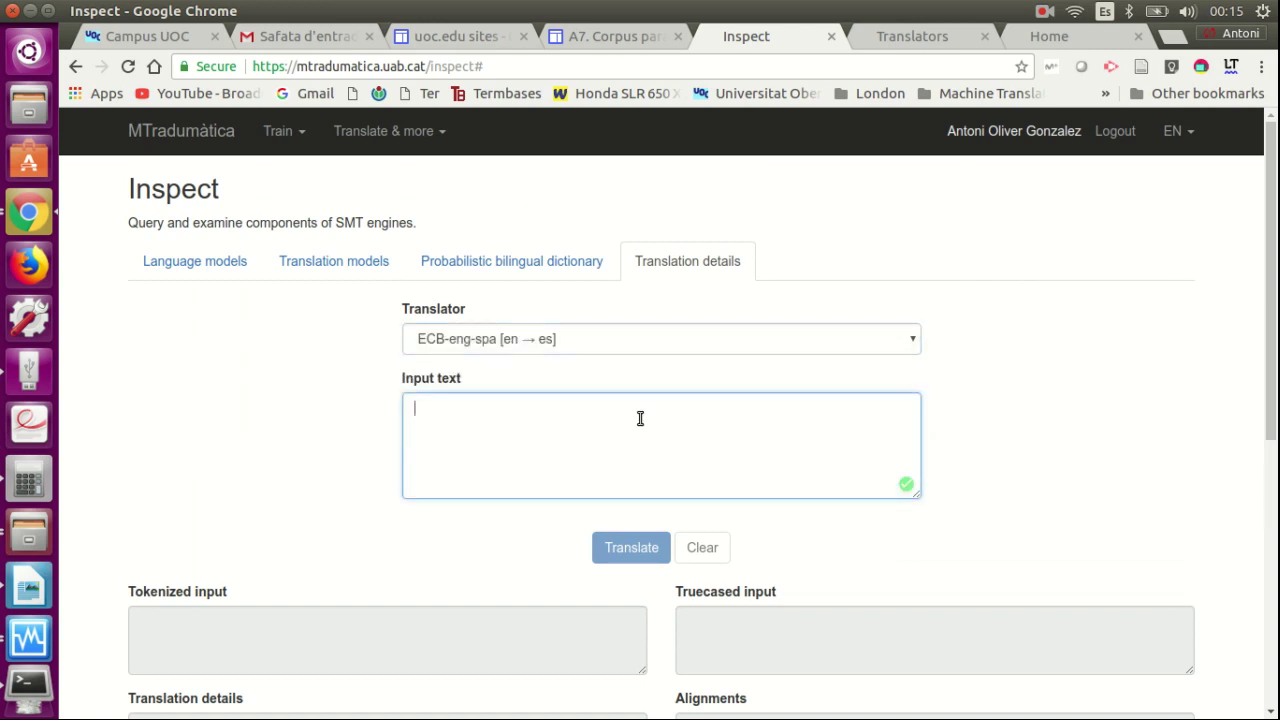
{"action": "type", "text": "This is importan"}
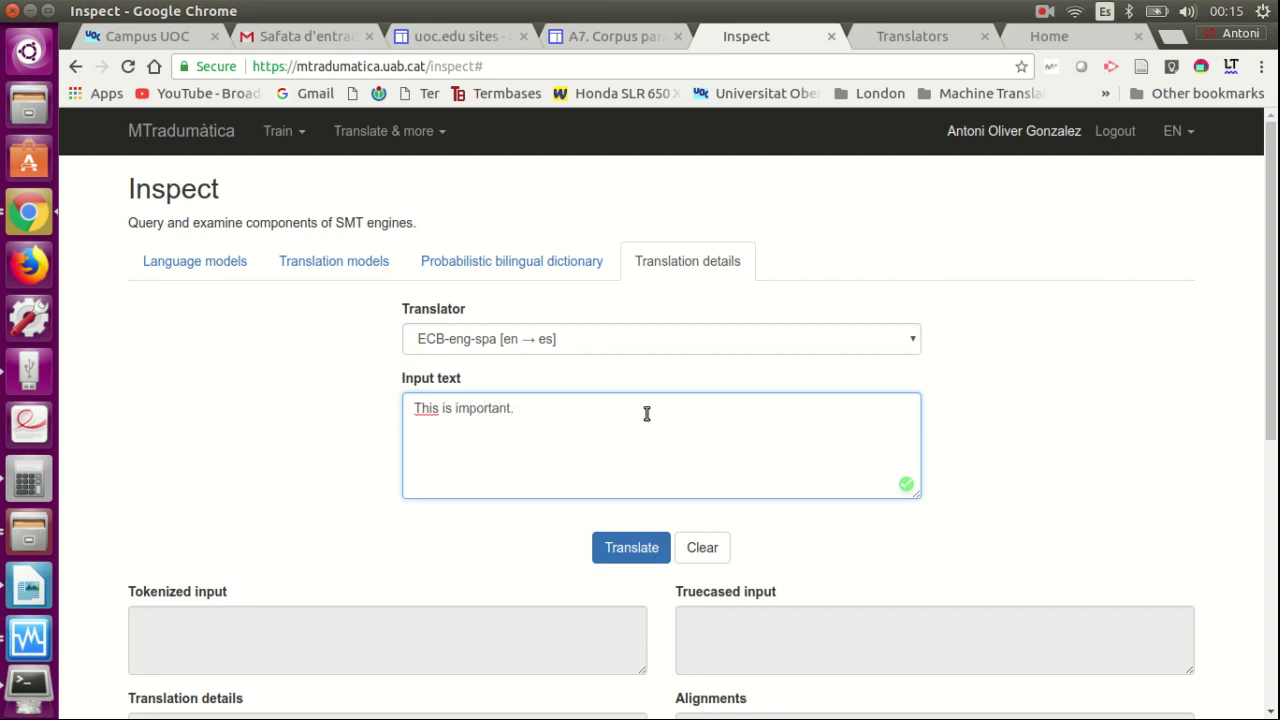
{"action": "type", "text": "t."}
{"action": "left_click", "coordinate": [627, 546]}
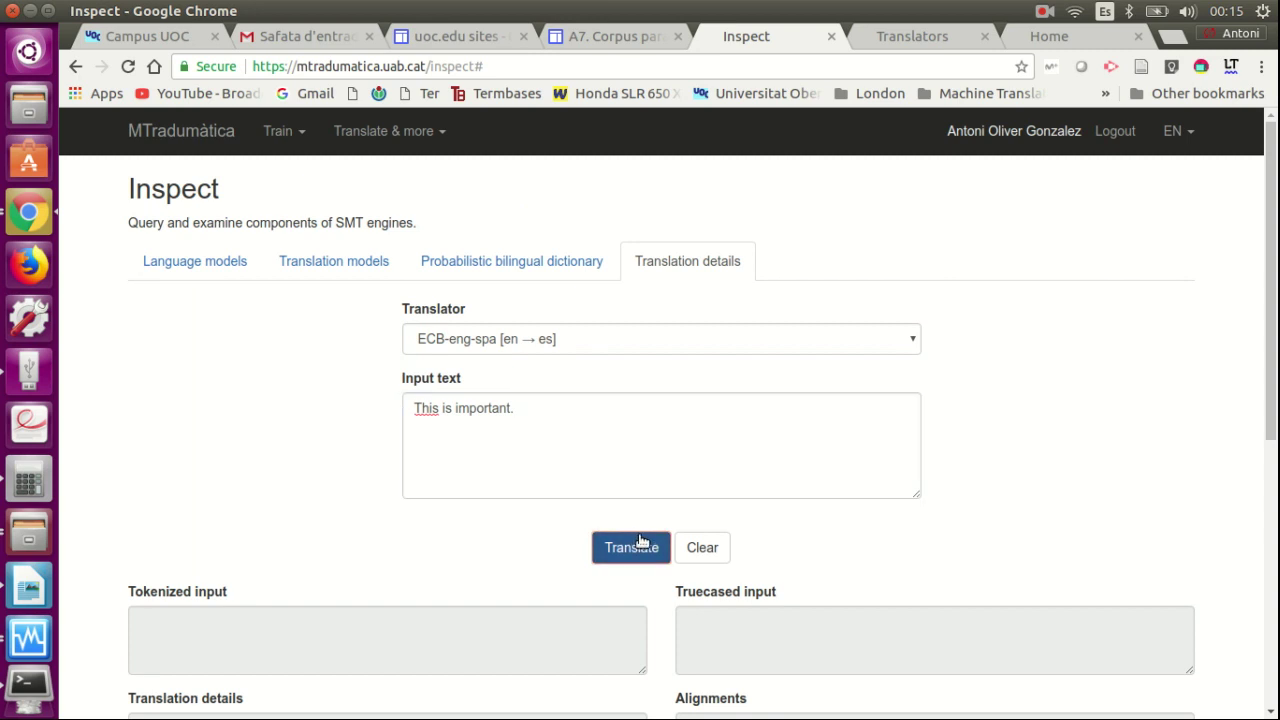
- Examine the tokenized and truecased input, translation details, alignments, output text and N-best list of the translation
{"action": "scroll", "coordinate": [1013, 476], "scroll_direction": "down", "scroll_amount": 2}
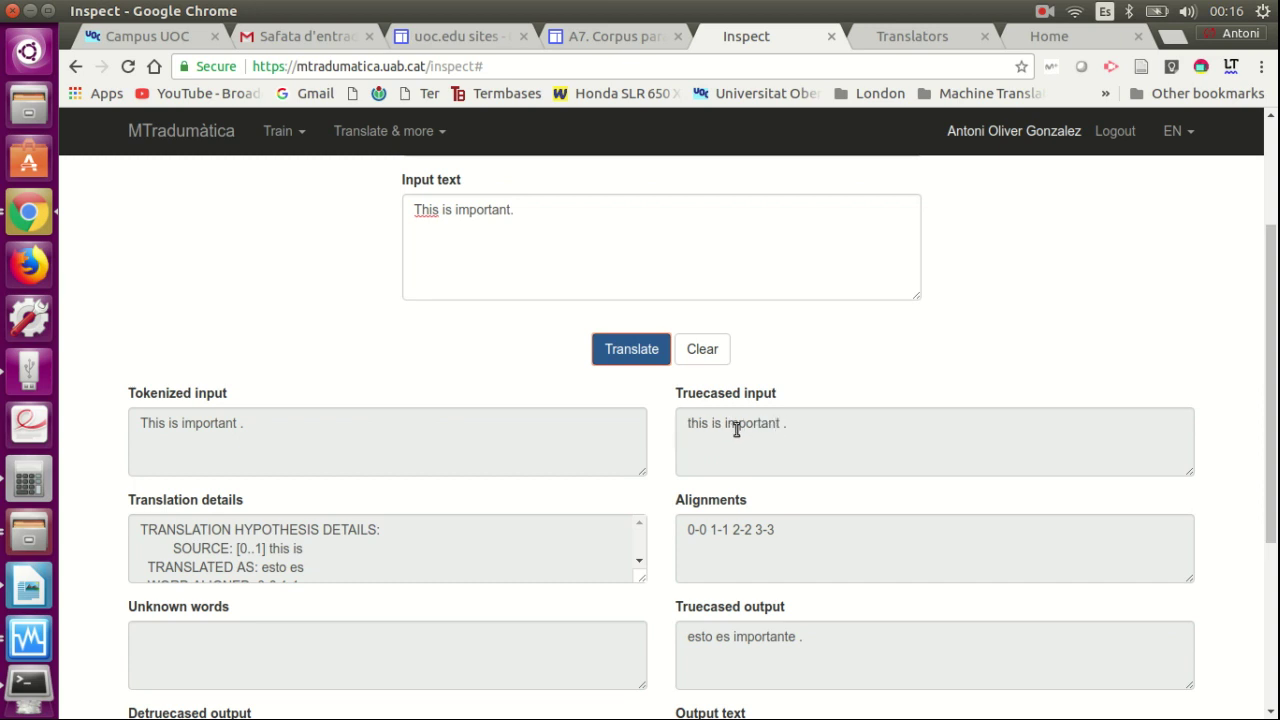
{"action": "scroll", "coordinate": [737, 429], "scroll_direction": "down", "scroll_amount": 2}
{"action": "scroll", "coordinate": [414, 437], "scroll_direction": "down", "scroll_amount": 5}
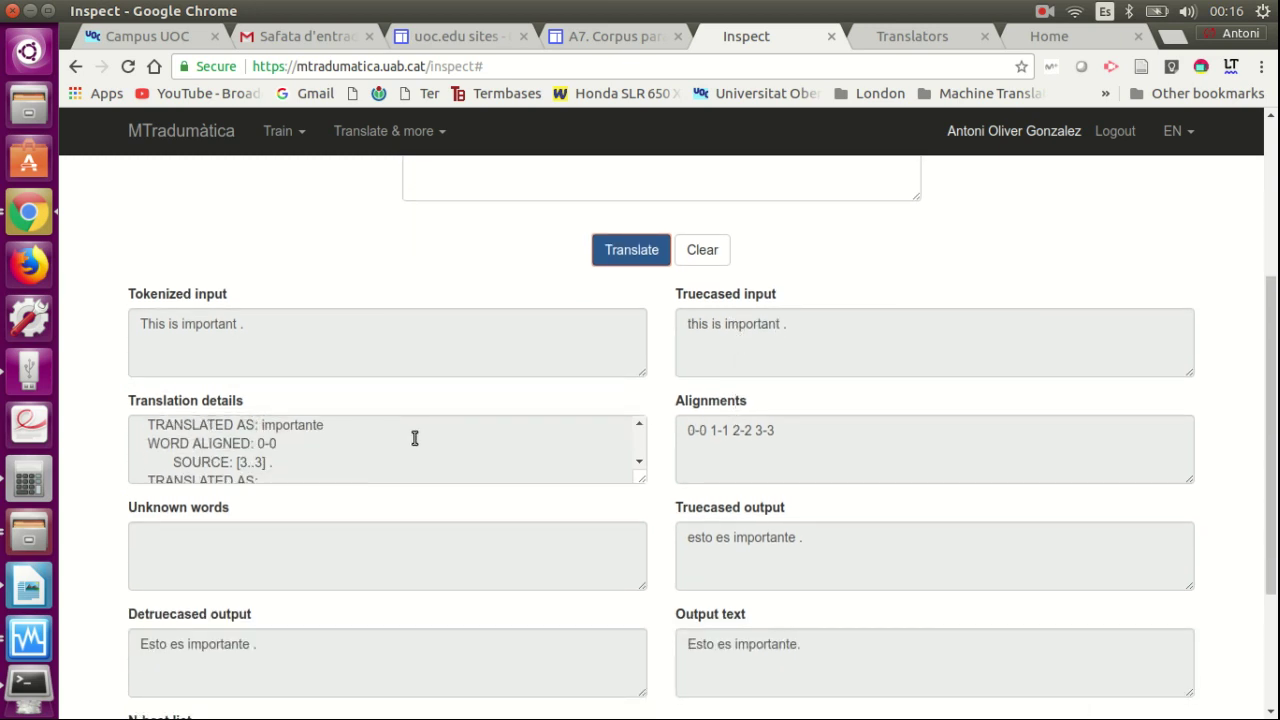
{"action": "scroll", "coordinate": [414, 437], "scroll_direction": "down", "scroll_amount": 4}
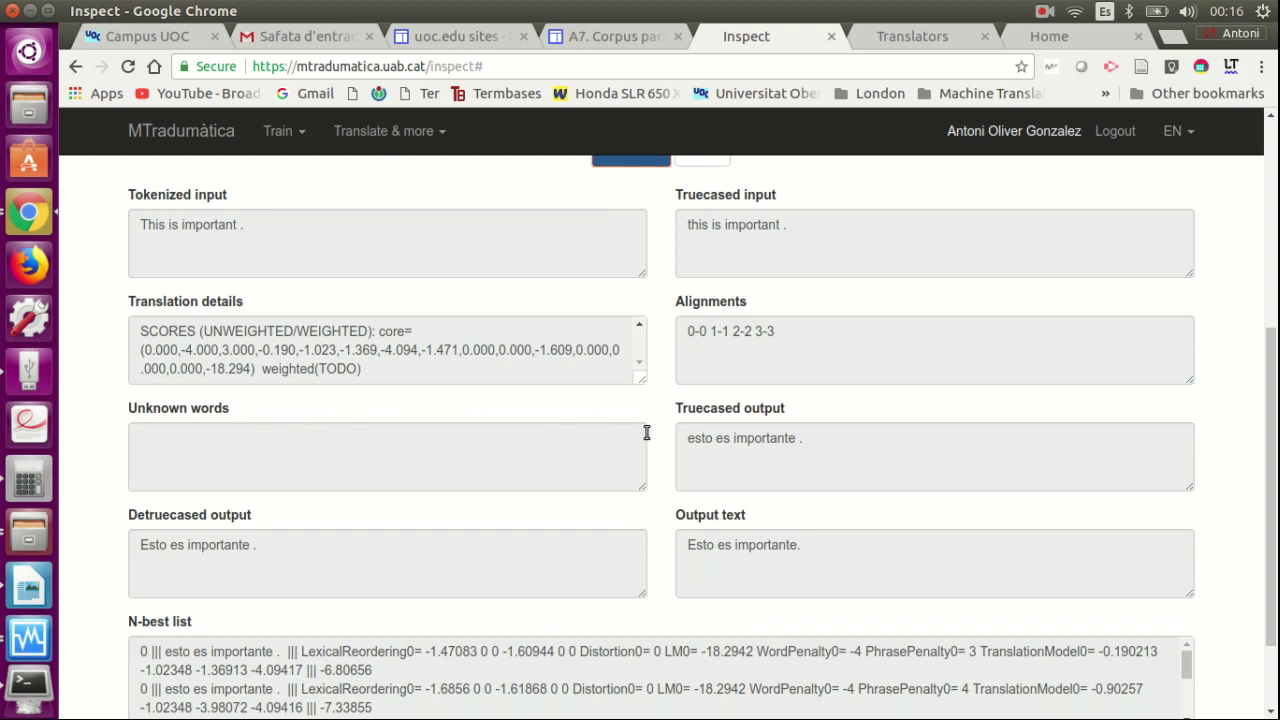
{"action": "scroll", "coordinate": [715, 432], "scroll_direction": "down", "scroll_amount": 2}
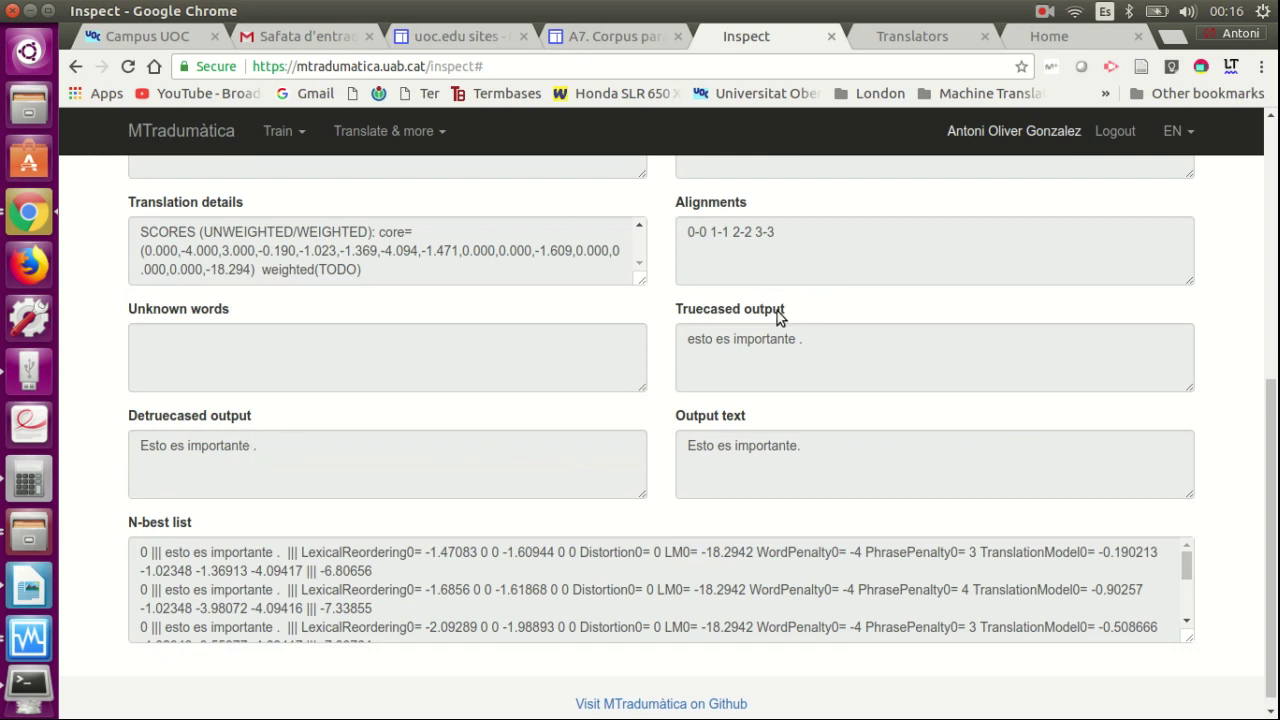
{"action": "scroll", "coordinate": [431, 515], "scroll_direction": "up", "scroll_amount": 1}
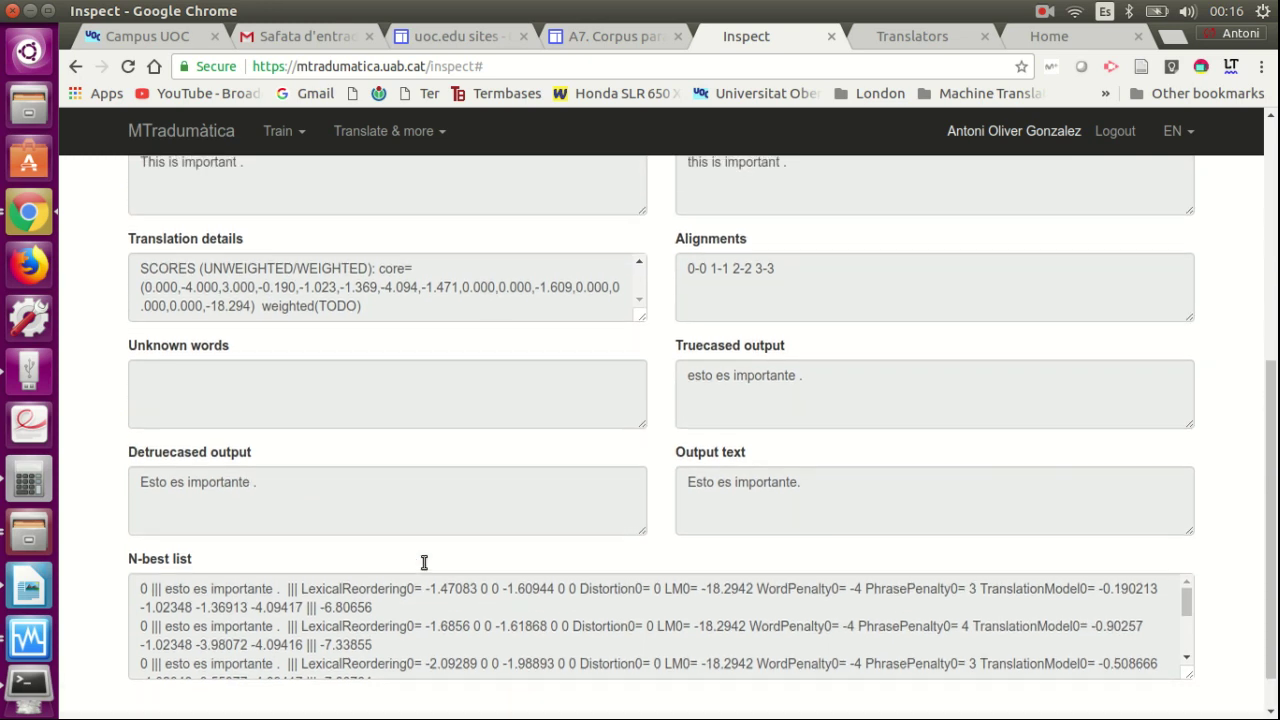
{"action": "scroll", "coordinate": [424, 563], "scroll_direction": "up", "scroll_amount": 1}
{"action": "scroll", "coordinate": [440, 570], "scroll_direction": "down", "scroll_amount": 2}
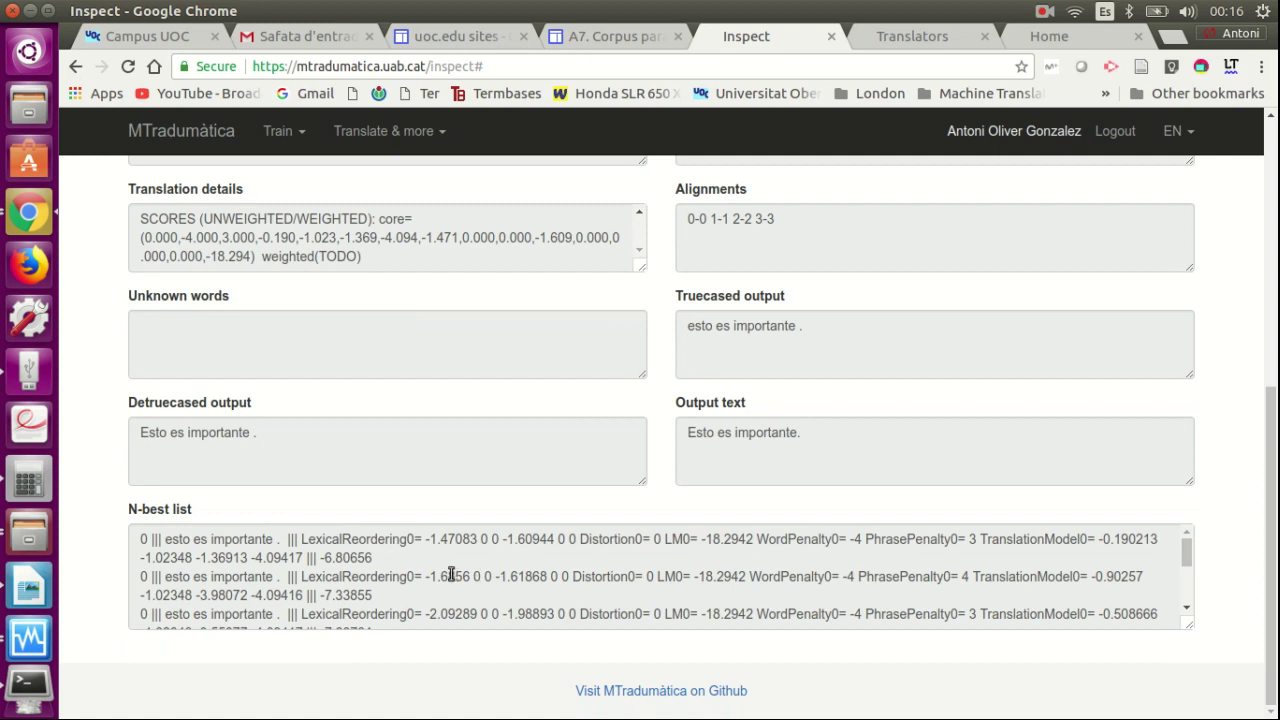
{"action": "scroll", "coordinate": [593, 562], "scroll_direction": "down", "scroll_amount": 5}
{"action": "scroll", "coordinate": [595, 562], "scroll_direction": "down", "scroll_amount": 8}
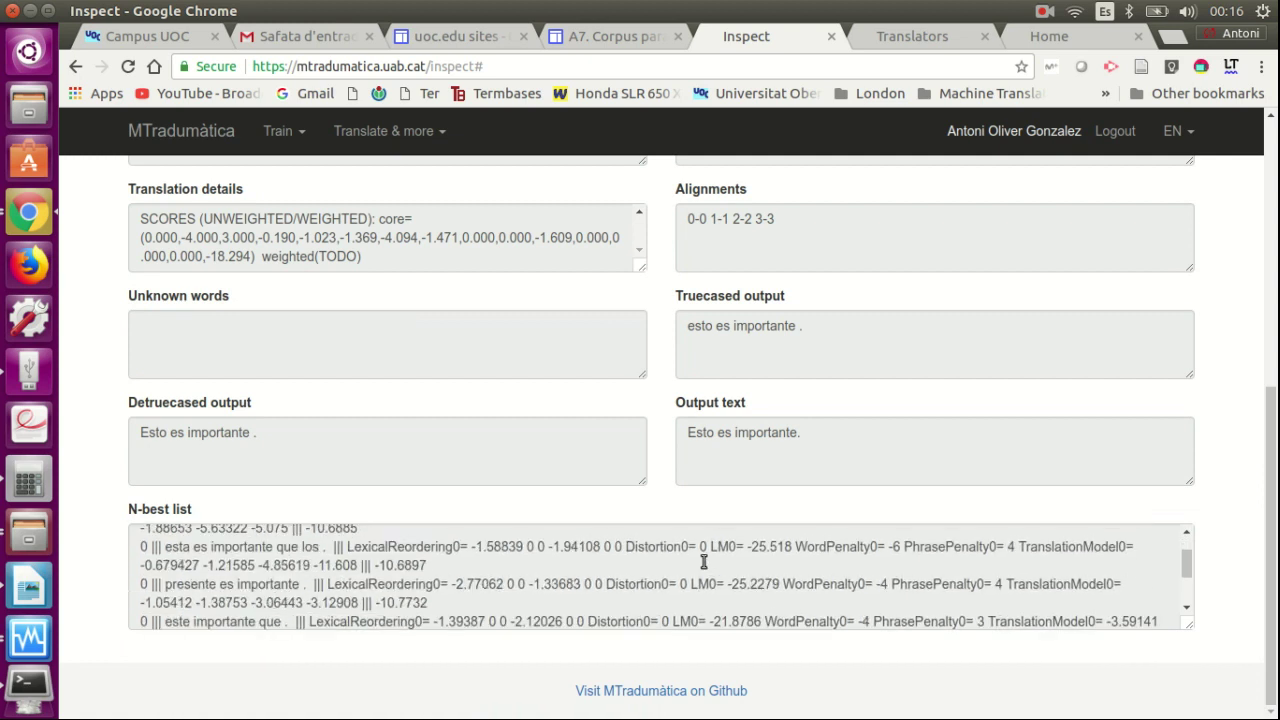
{"action": "left_click_drag", "start_coordinate": [1186, 560], "coordinate": [1185, 494]}
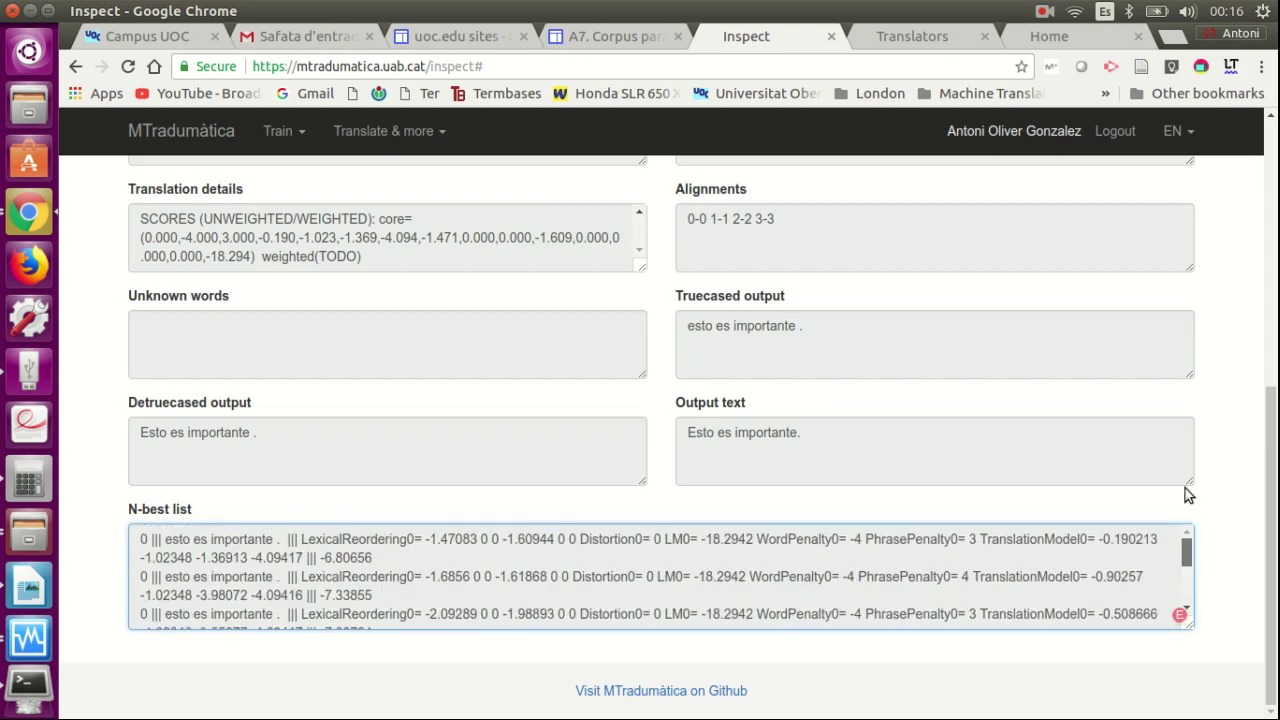
{"action": "scroll", "coordinate": [1094, 448], "scroll_direction": "up", "scroll_amount": 10}
- Check the optimization progress in the local installation and open the translator list on the online site
{"action": "left_click", "coordinate": [912, 36]}
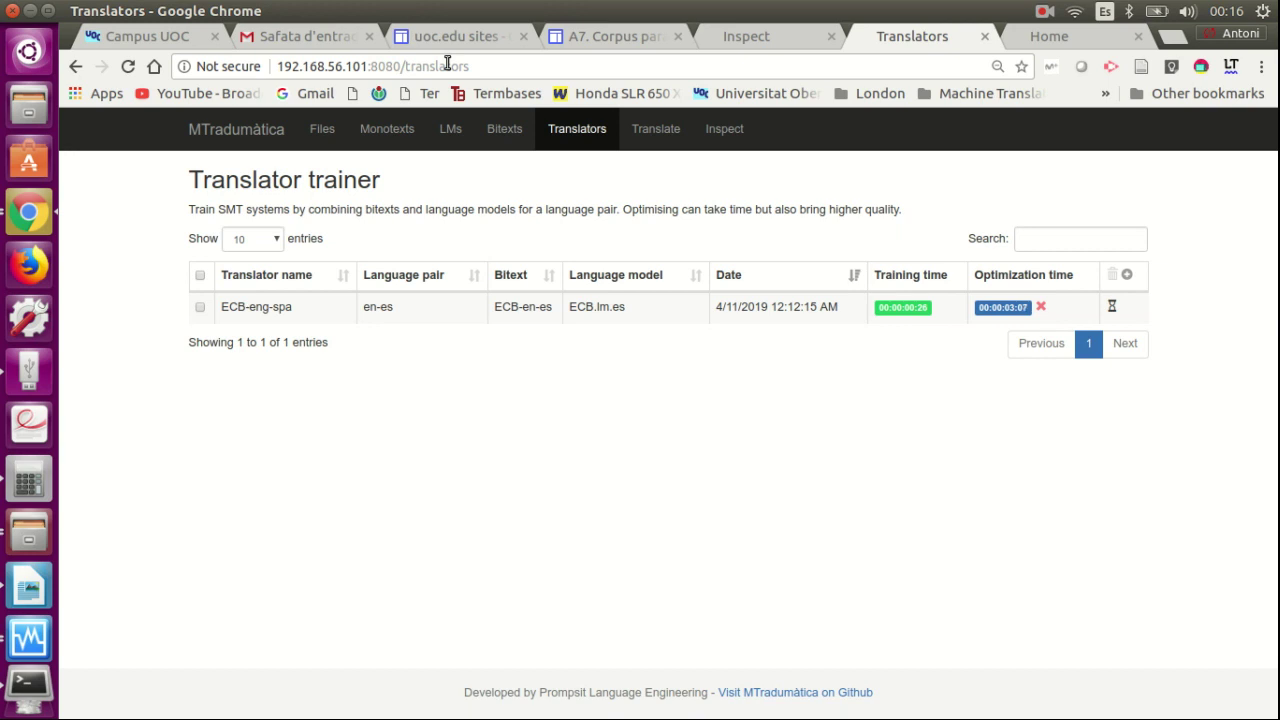
{"action": "left_click", "coordinate": [783, 46]}
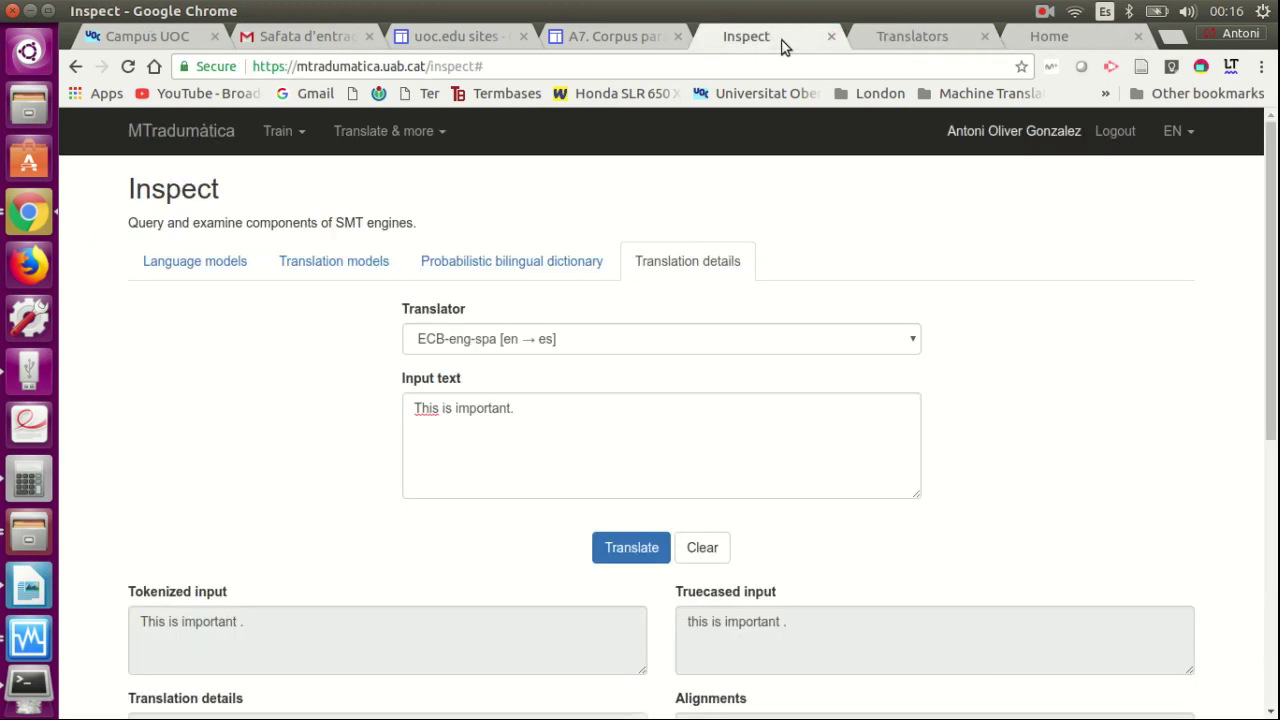
{"action": "left_click", "coordinate": [296, 139]}
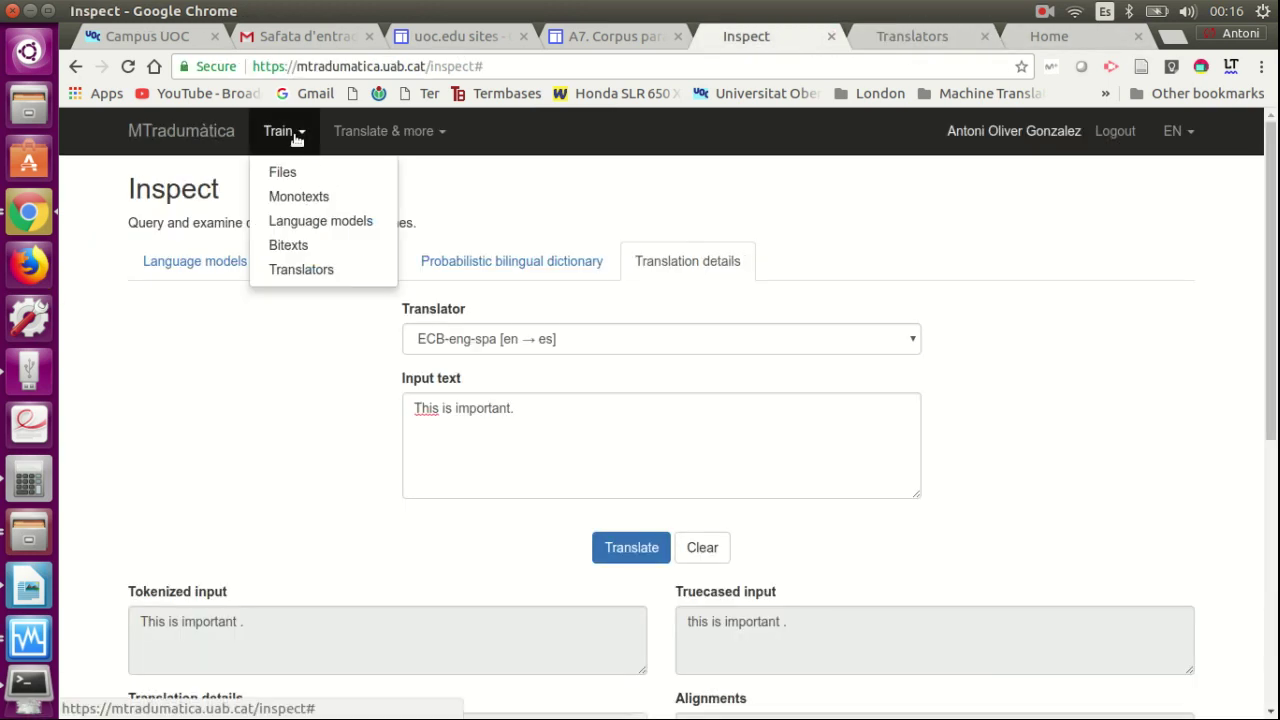
{"action": "left_click", "coordinate": [318, 276]}
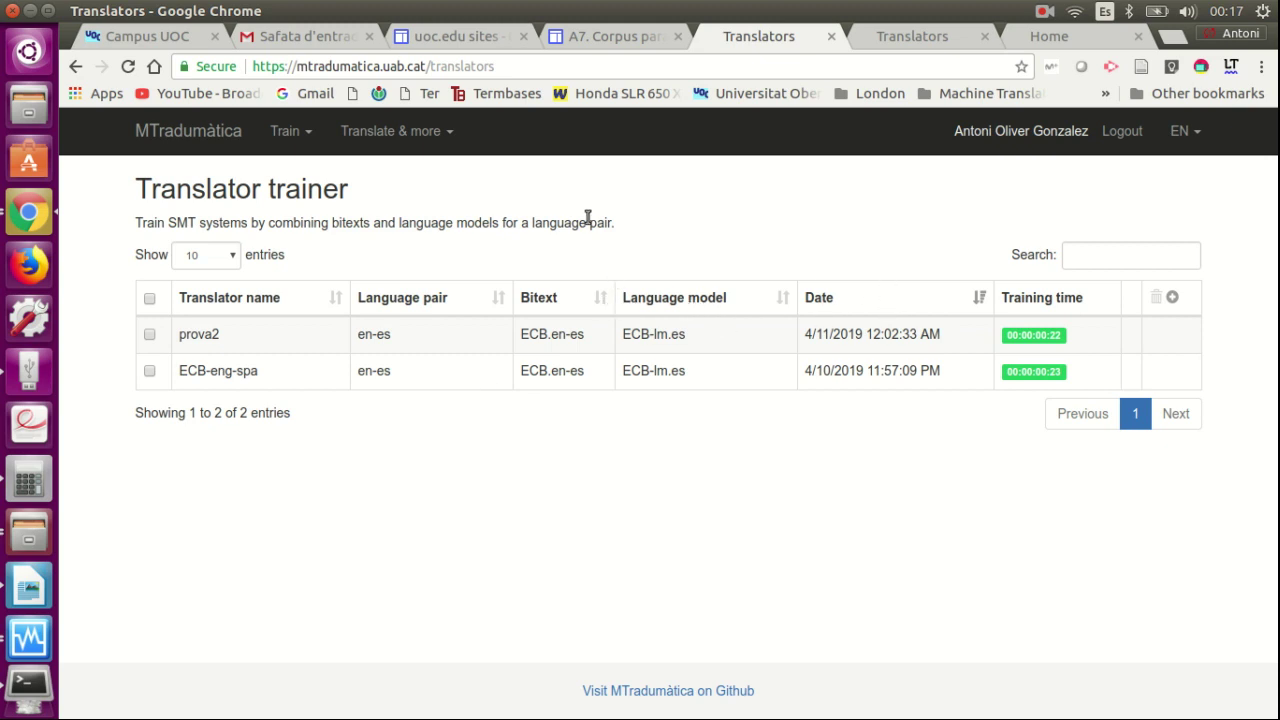
- Review the files, monotexts and language models on the online site, and return to the local installation's translator list
{"action": "left_click", "coordinate": [314, 138]}
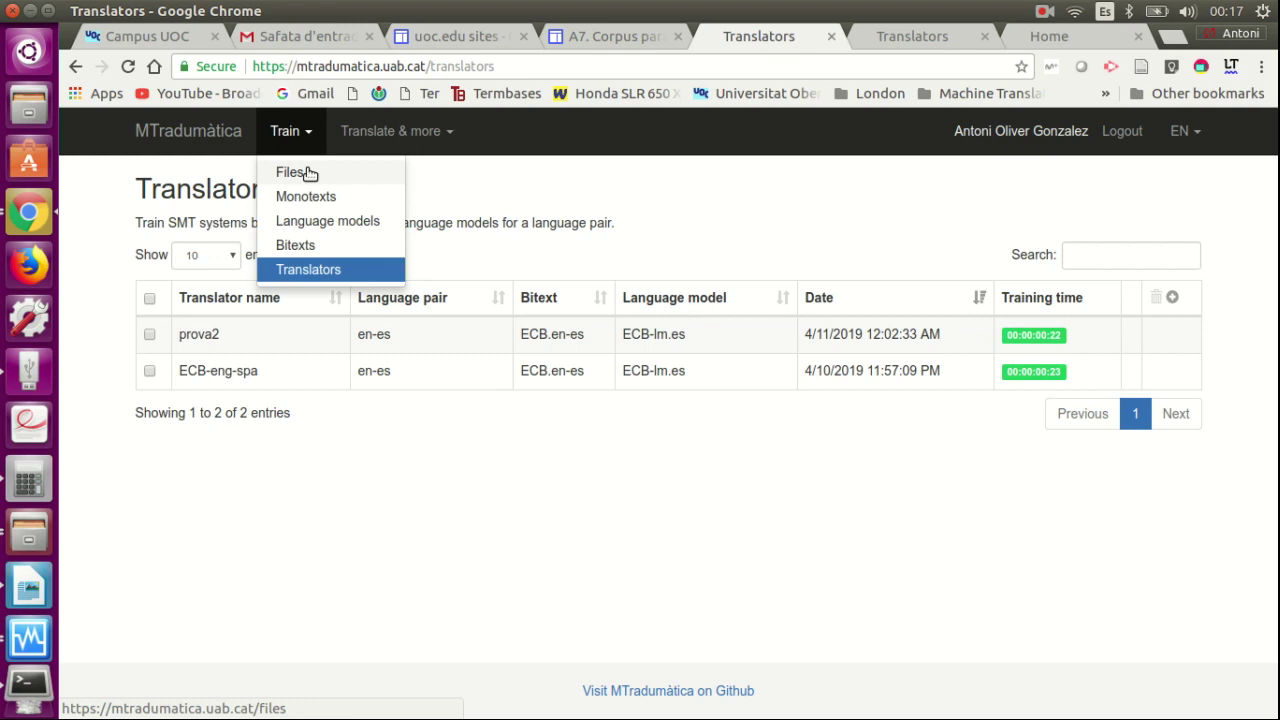
{"action": "left_click", "coordinate": [310, 174]}
{"action": "left_click", "coordinate": [300, 136]}
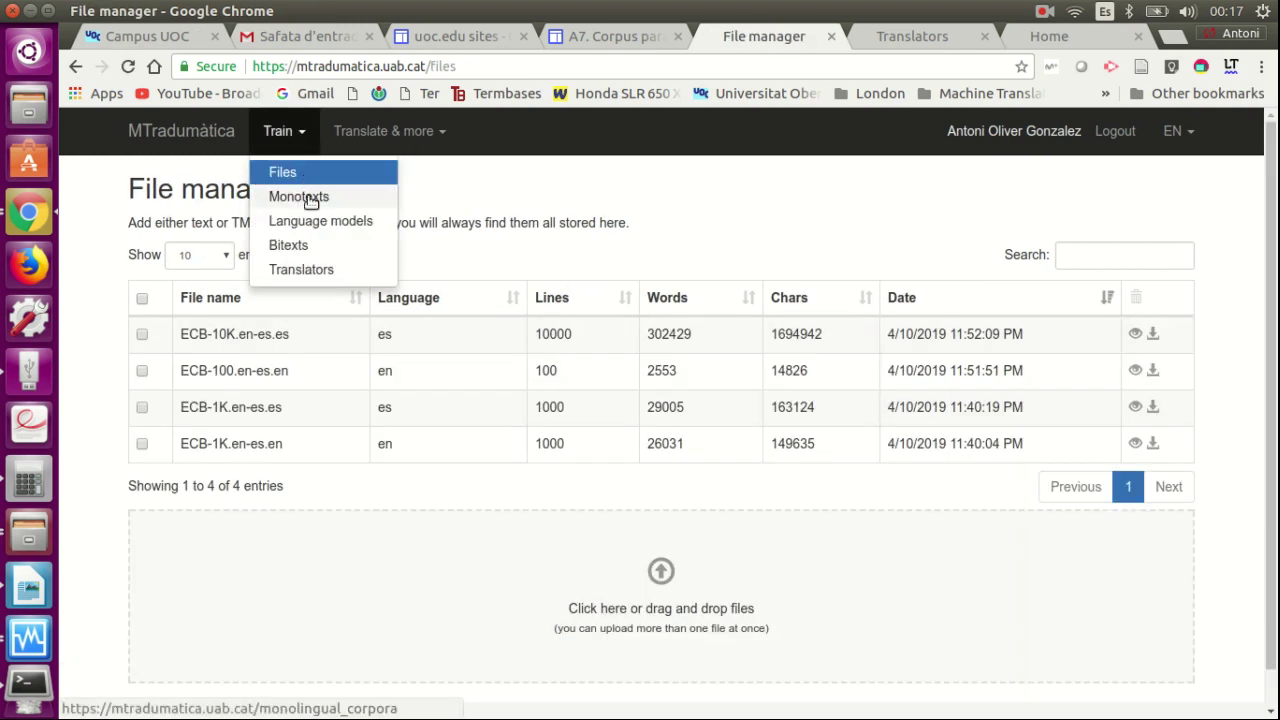
{"action": "left_click", "coordinate": [309, 198]}
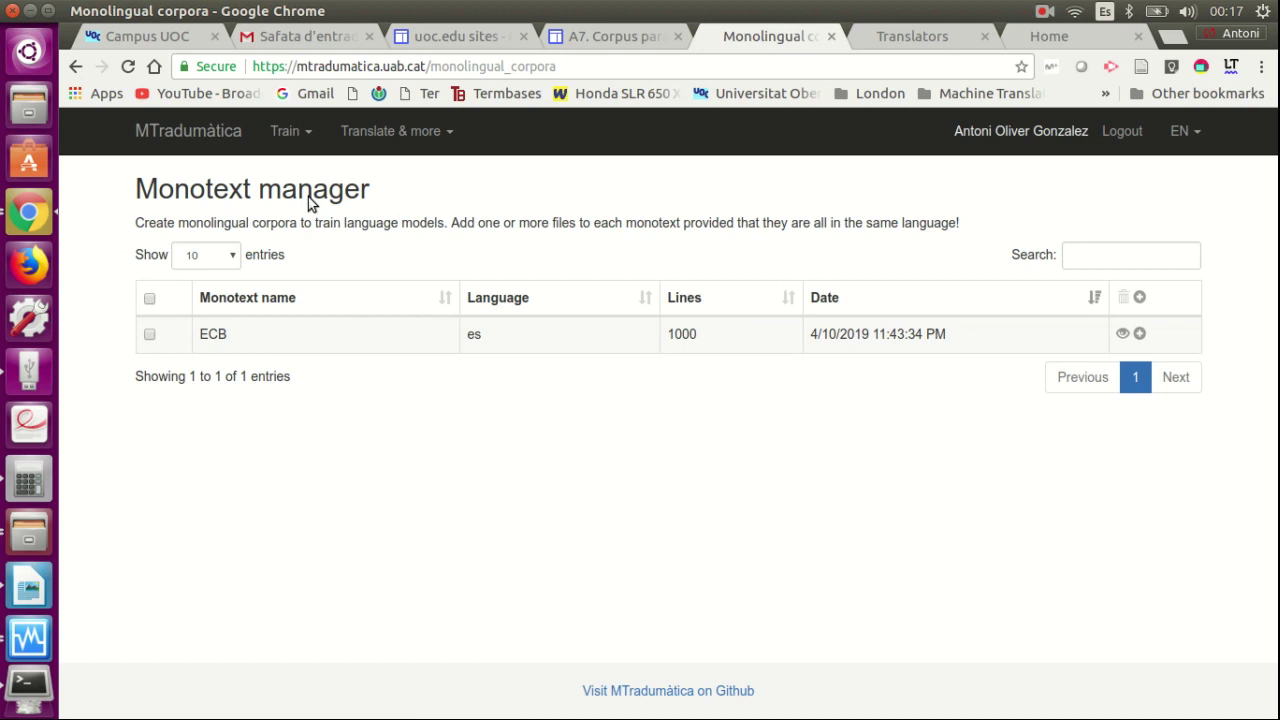
{"action": "left_click", "coordinate": [315, 136]}
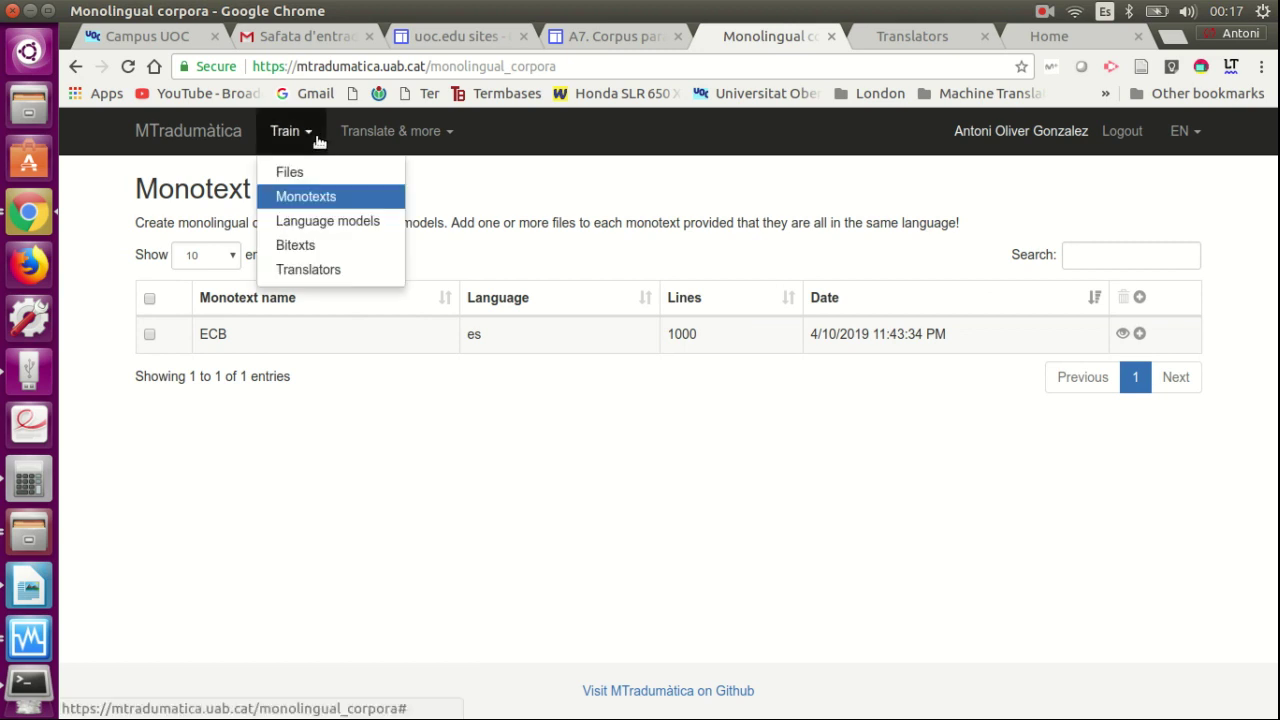
{"action": "left_click", "coordinate": [322, 221]}
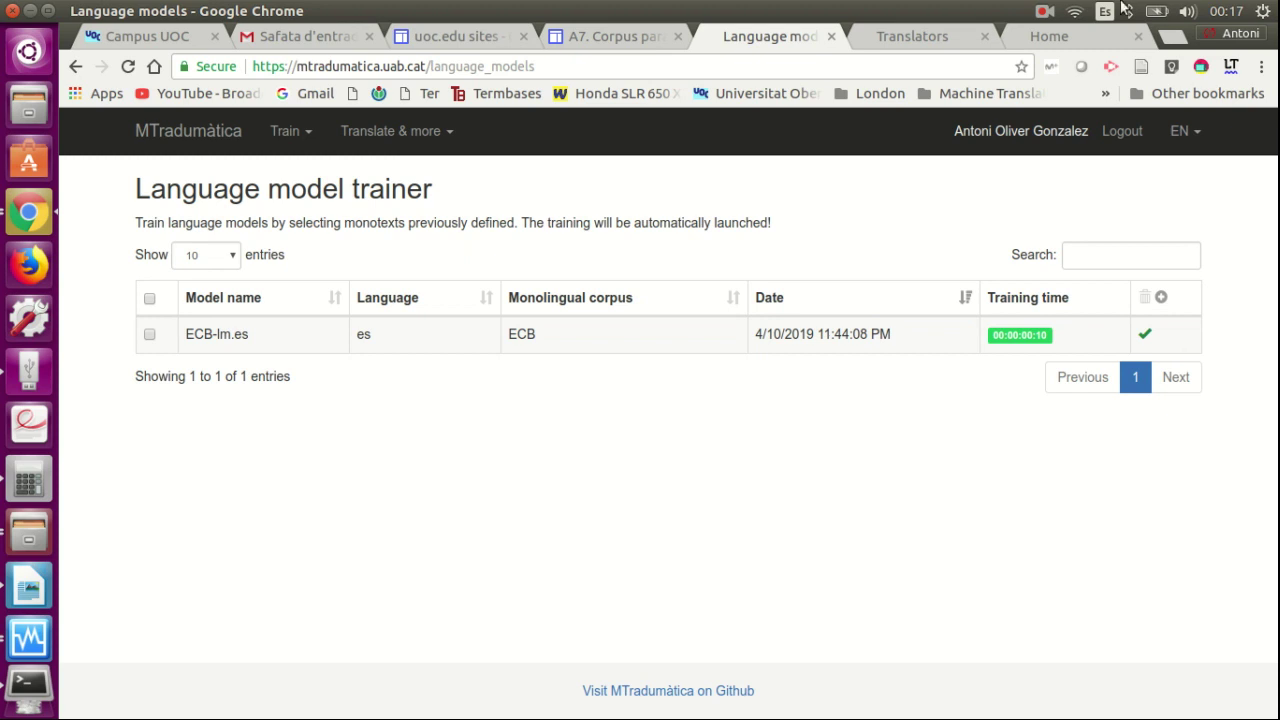
{"action": "left_click", "coordinate": [903, 37]}
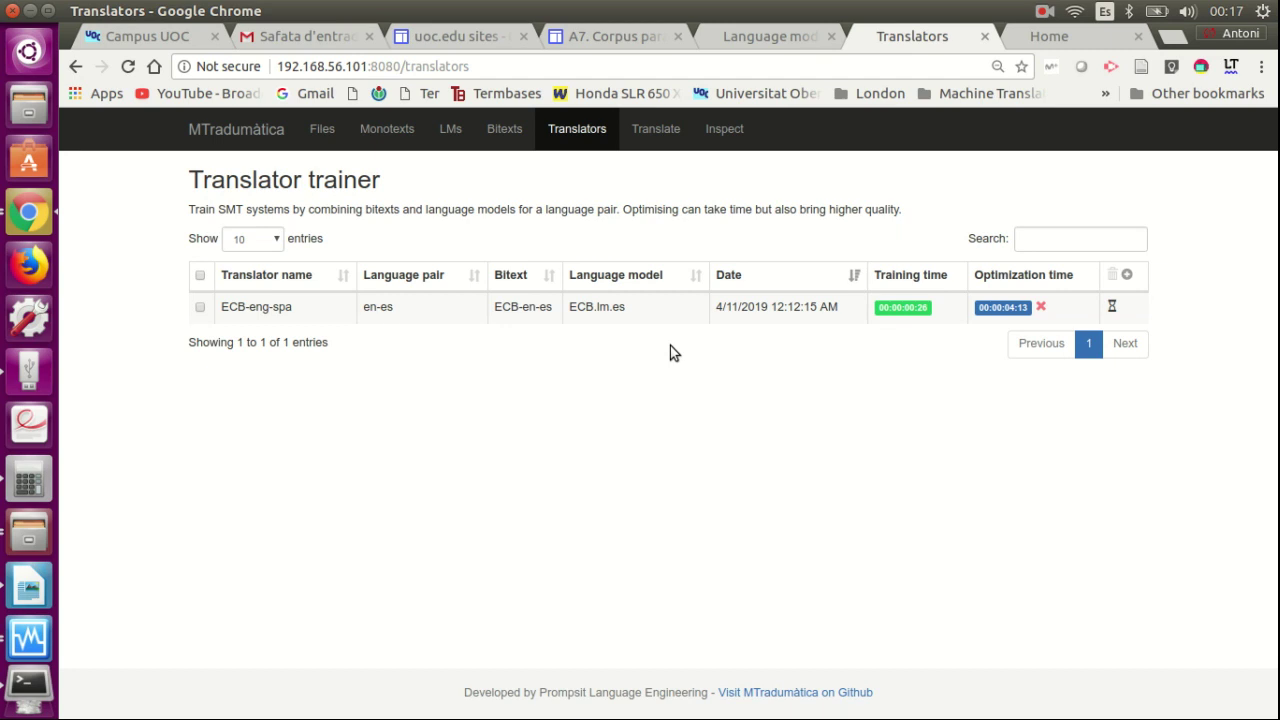
{"action": "left_click", "coordinate": [1043, 11]}
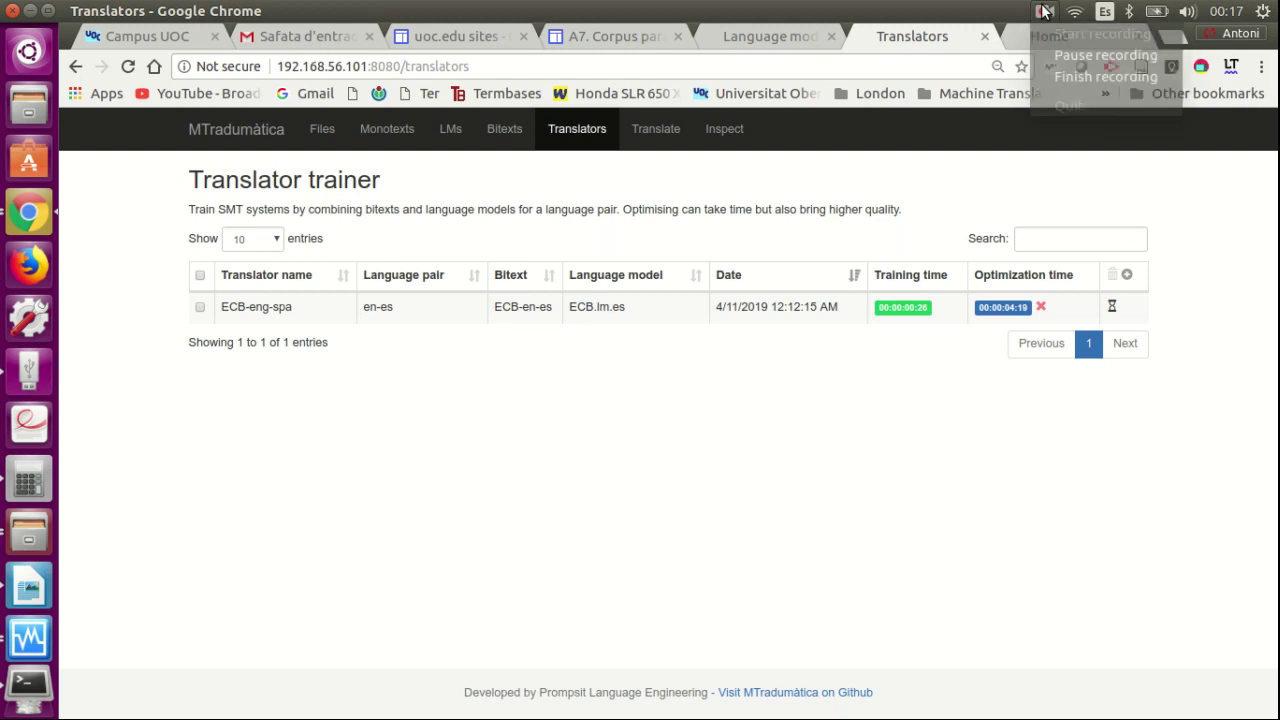